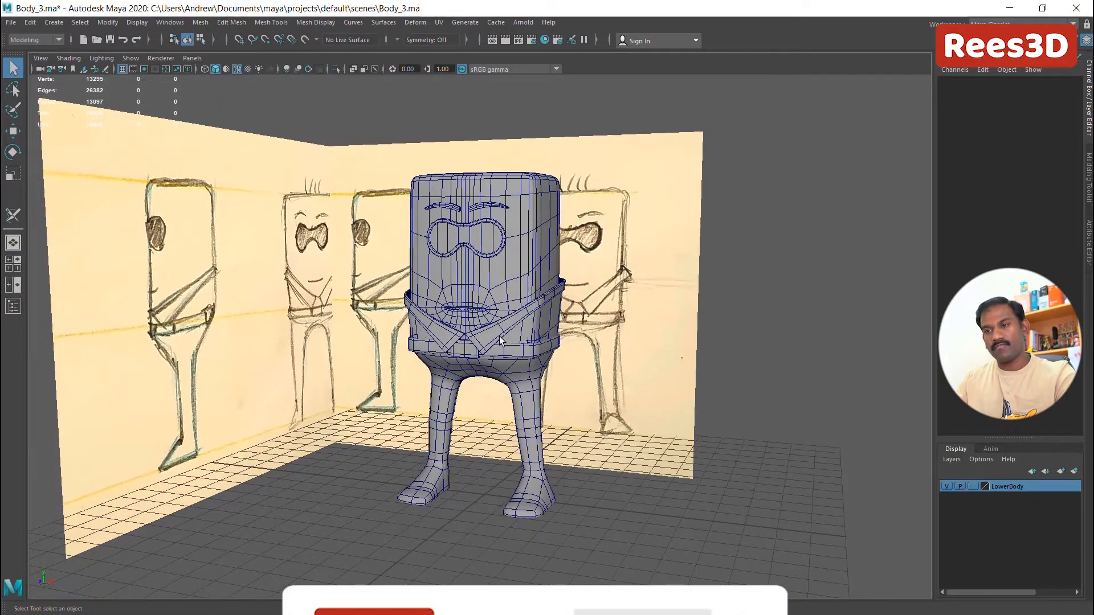
Put the legs, crossed straps, belt, goggle frame and both eyebrows into a new display layer and hide that layer
{"action": "left_click", "coordinate": [499, 339]}
{"action": "left_click", "coordinate": [511, 357]}
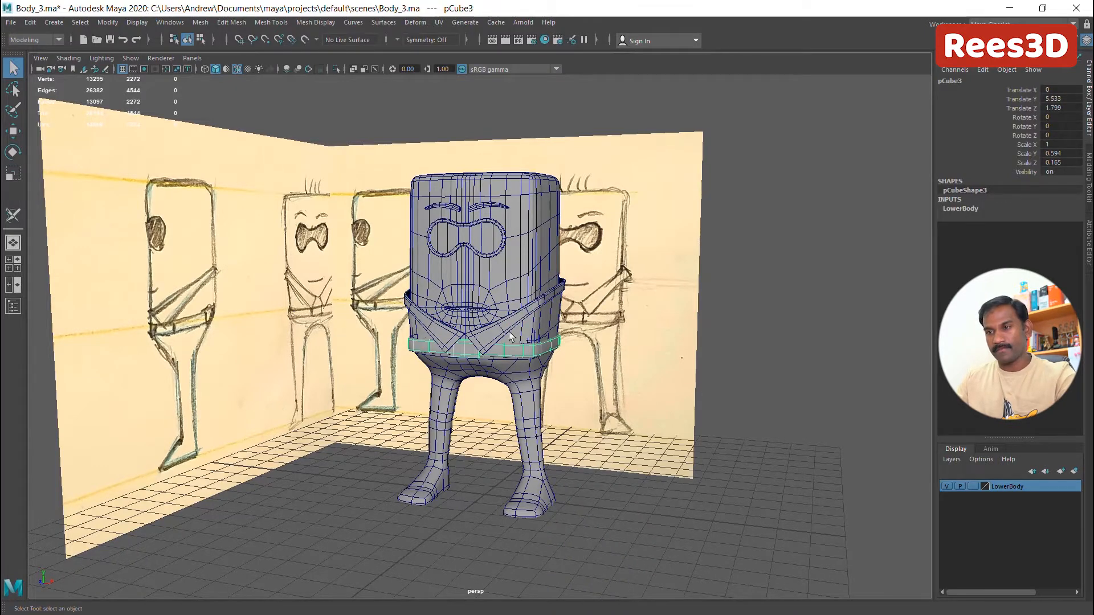
{"action": "left_click", "coordinate": [532, 261]}
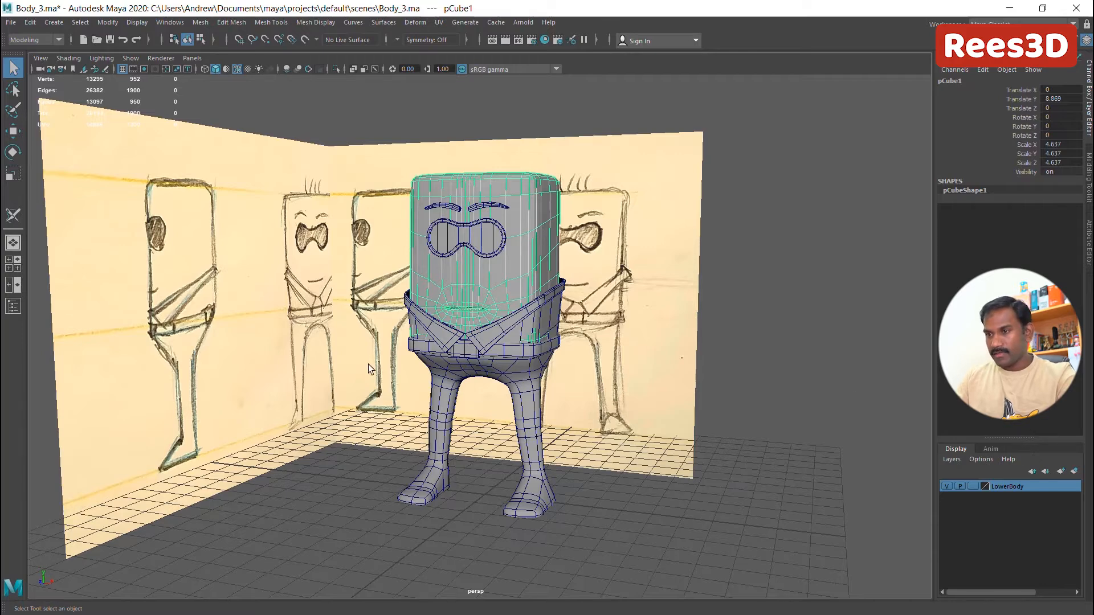
{"action": "left_click", "coordinate": [477, 345]}
{"action": "left_click", "coordinate": [505, 363], "text": "shift"}
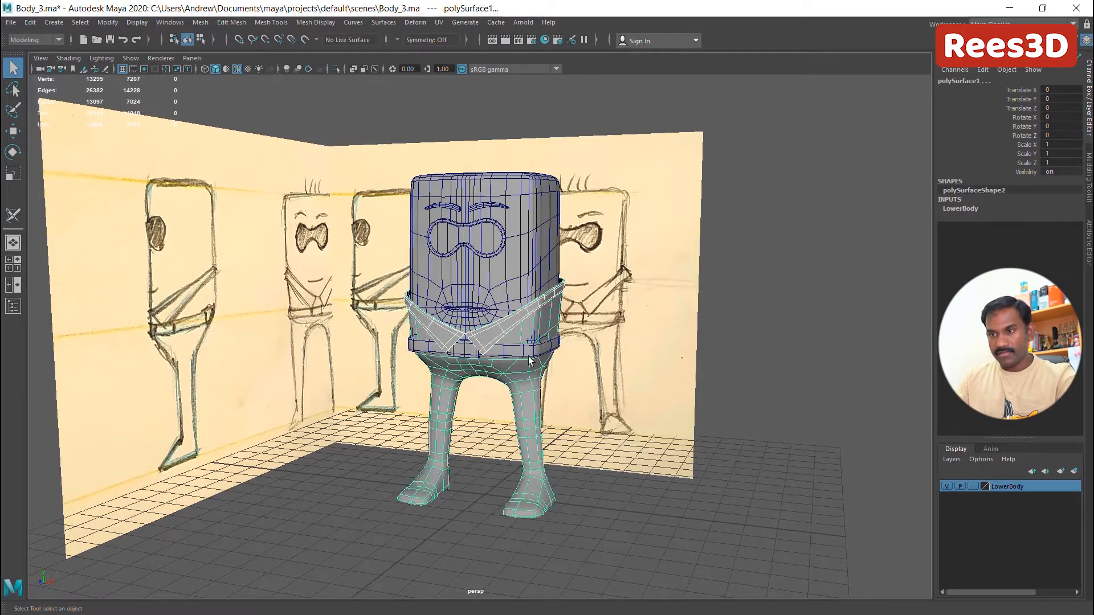
{"action": "left_click", "coordinate": [534, 345], "text": "shift"}
{"action": "left_click", "coordinate": [484, 221]}
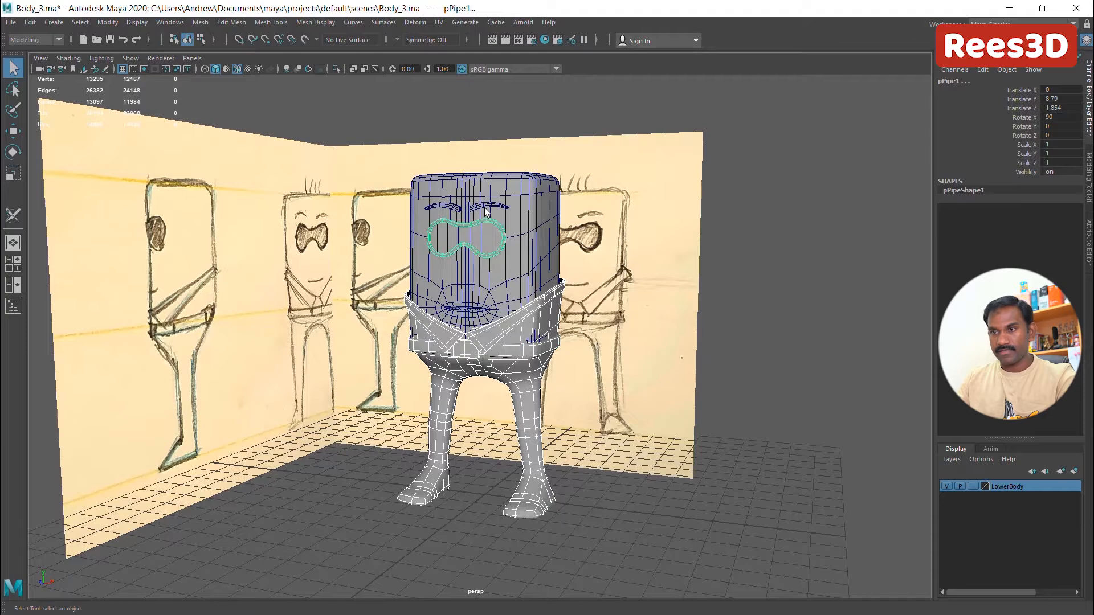
{"action": "left_click", "coordinate": [487, 206], "text": "shift"}
{"action": "left_click", "coordinate": [442, 206], "text": "shift"}
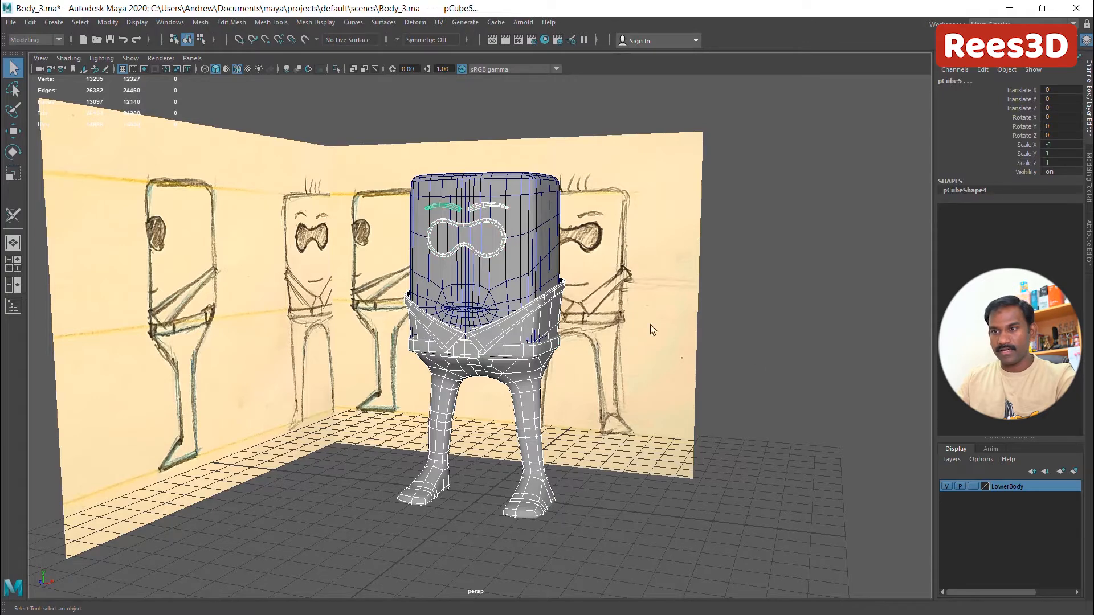
{"action": "left_click", "coordinate": [1074, 472]}
{"action": "left_click", "coordinate": [947, 486]}
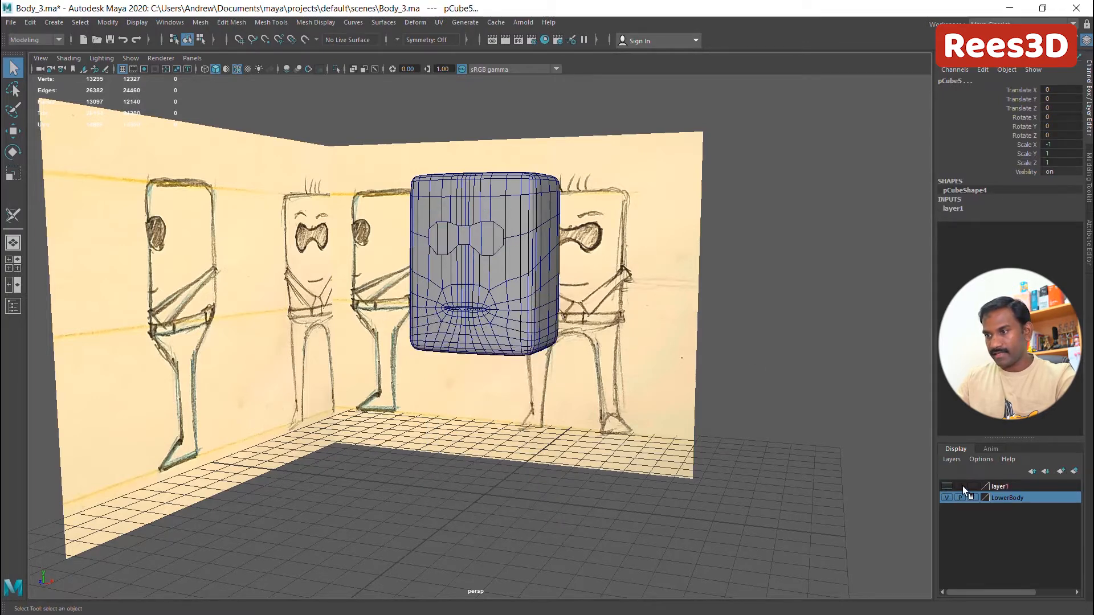
Rename the new display layer as Extra
{"action": "left_click", "coordinate": [1000, 485]}
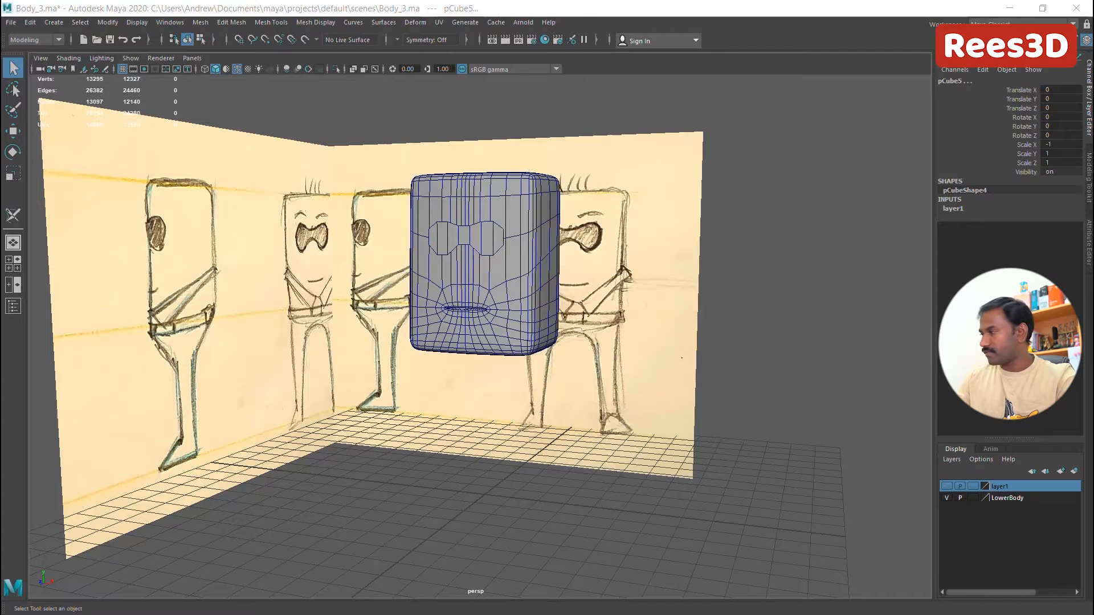
{"action": "double_click", "coordinate": [1000, 486]}
{"action": "type", "text": "Extra"}
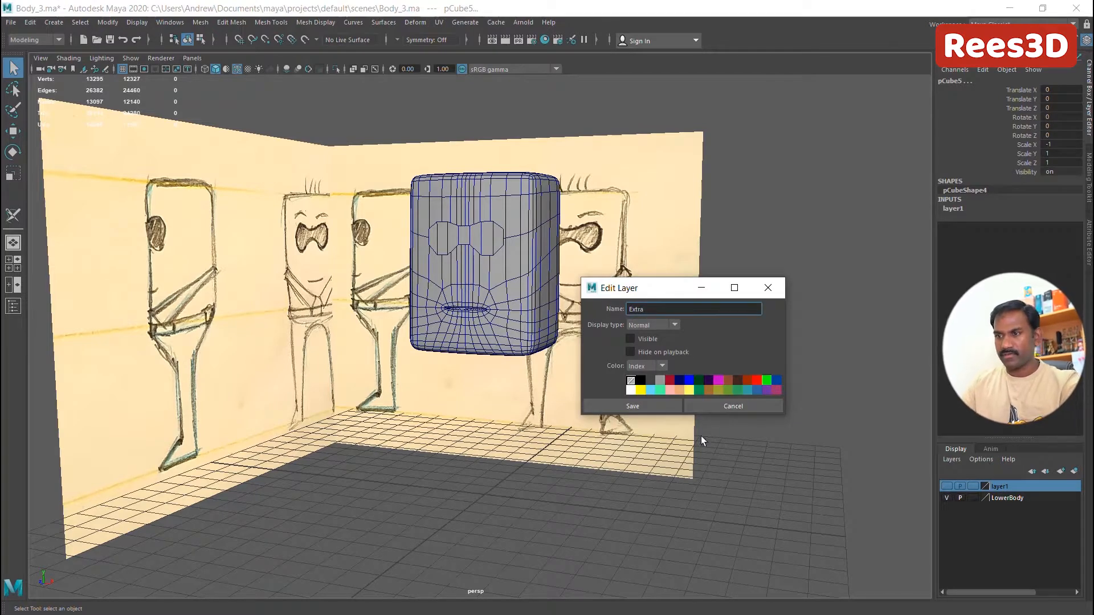
{"action": "left_click", "coordinate": [658, 408]}
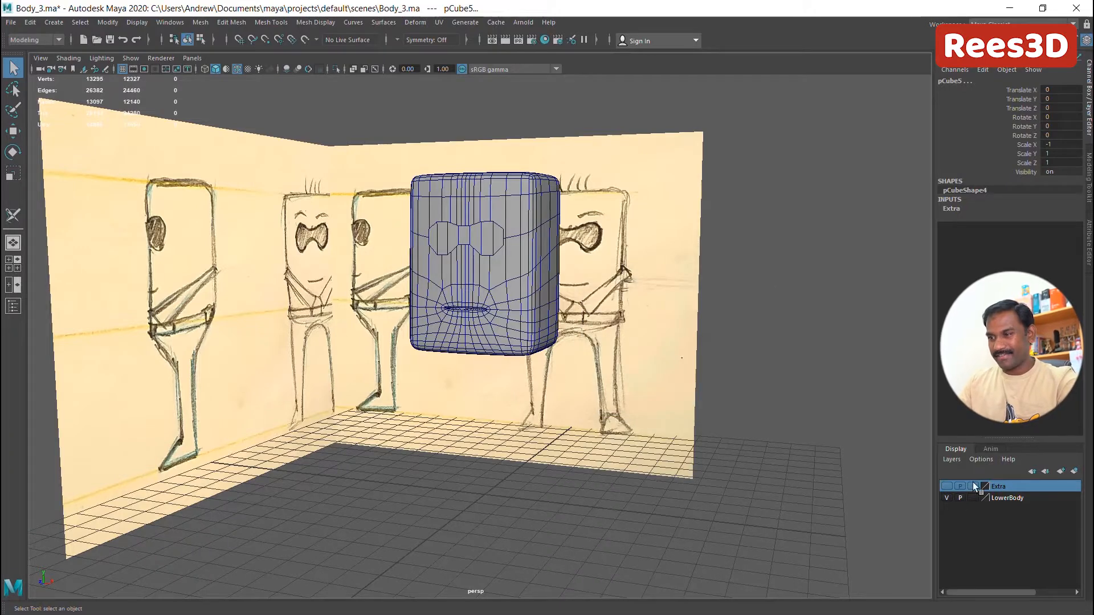
Add the goggle lens plane to the Extra layer so only the box-shaped body is displayed
{"action": "left_click_drag", "start_coordinate": [407, 378], "coordinate": [403, 378], "text": "alt"}
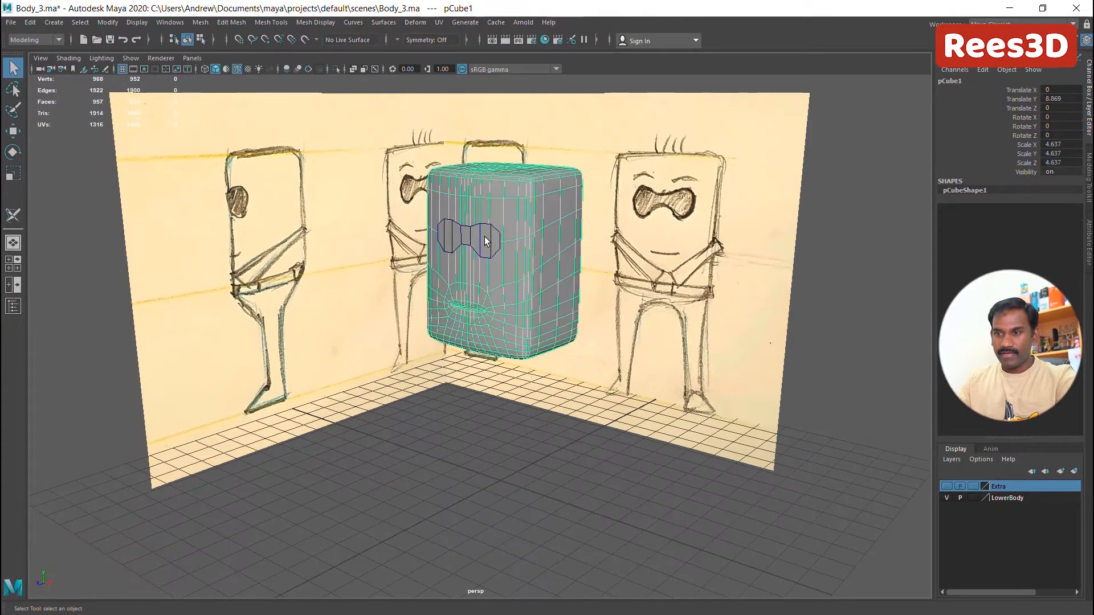
{"action": "right_click", "coordinate": [1007, 487]}
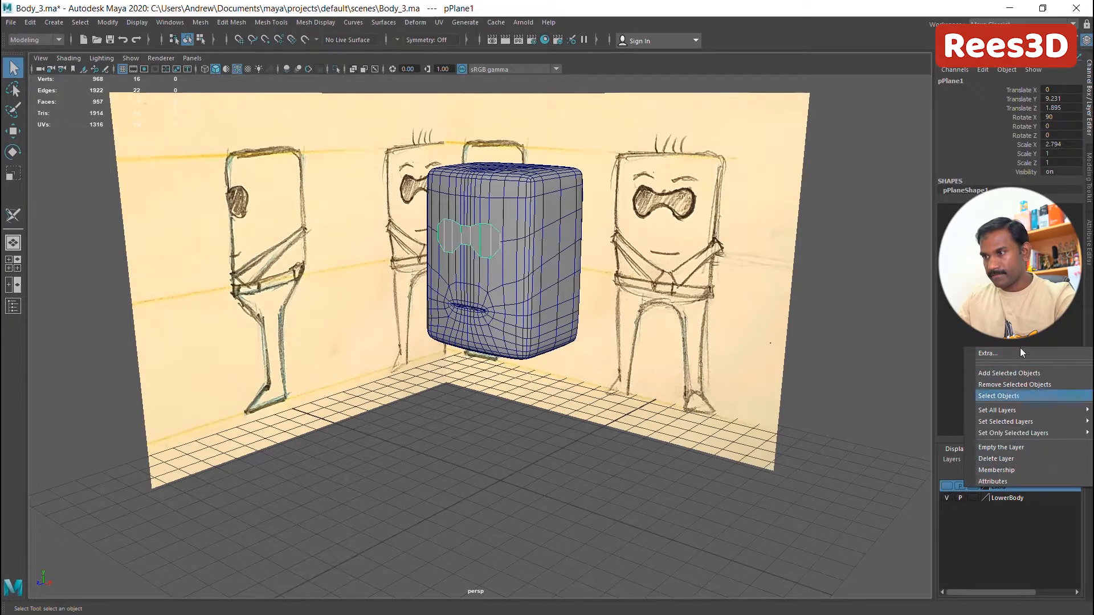
{"action": "left_click", "coordinate": [1011, 373]}
Open the UV Editor for the box-shaped body and display its current UV layout
{"action": "left_click_drag", "start_coordinate": [375, 276], "coordinate": [385, 319], "text": "alt"}
{"action": "left_click", "coordinate": [459, 262]}
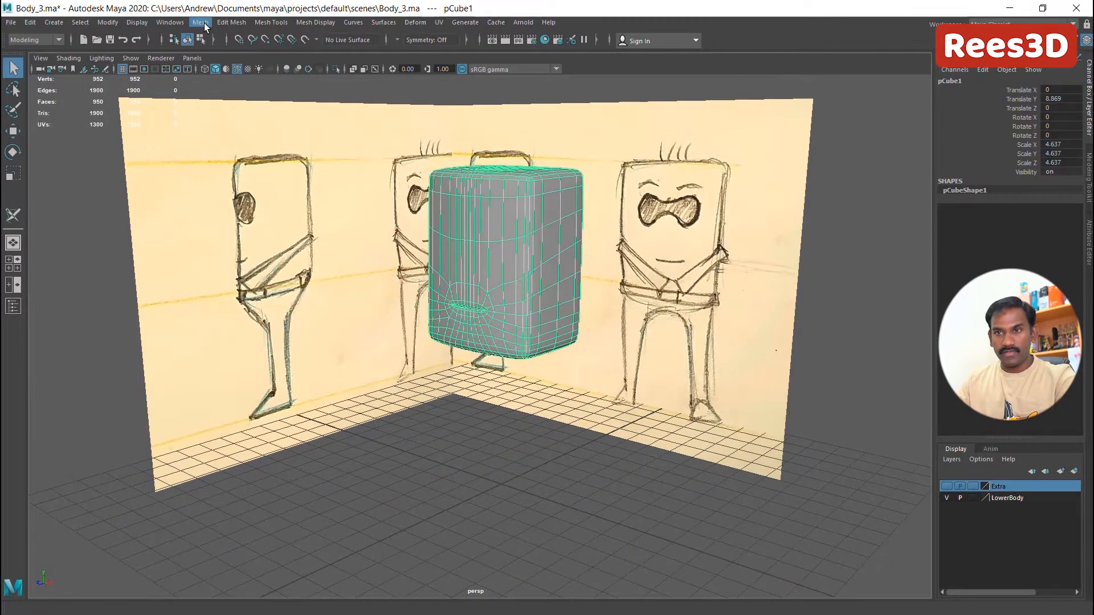
{"action": "left_click", "coordinate": [183, 23]}
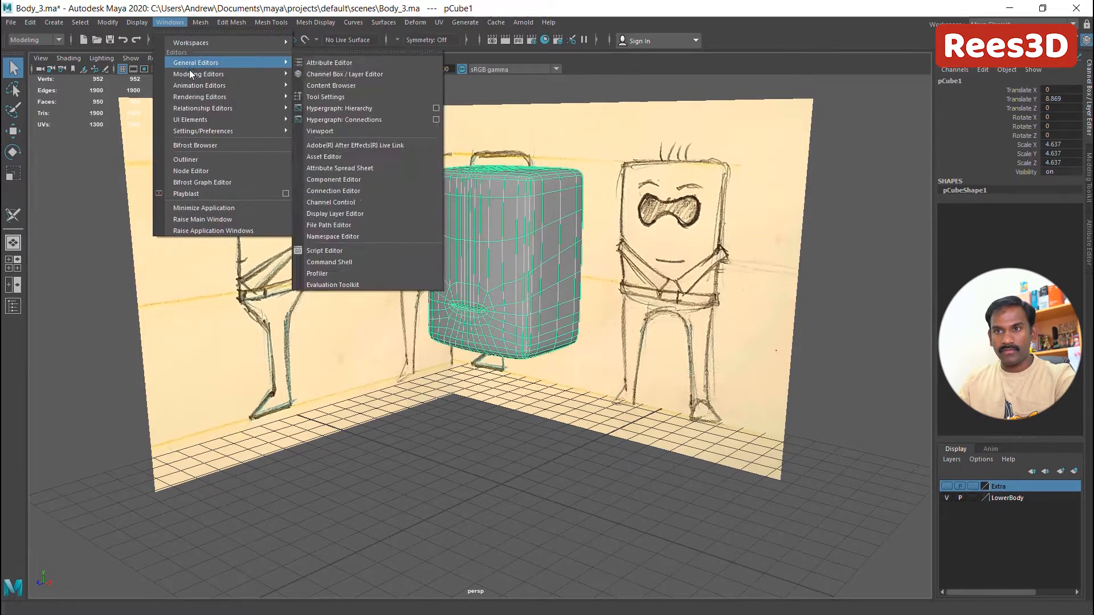
{"action": "mouse_move", "coordinate": [192, 75]}
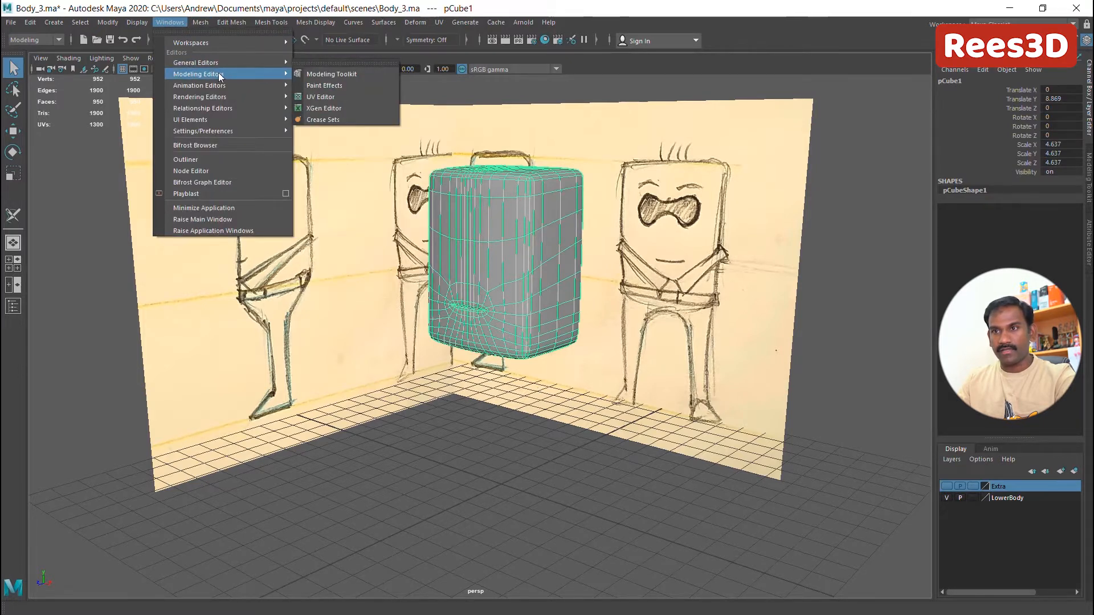
{"action": "left_click", "coordinate": [310, 97]}
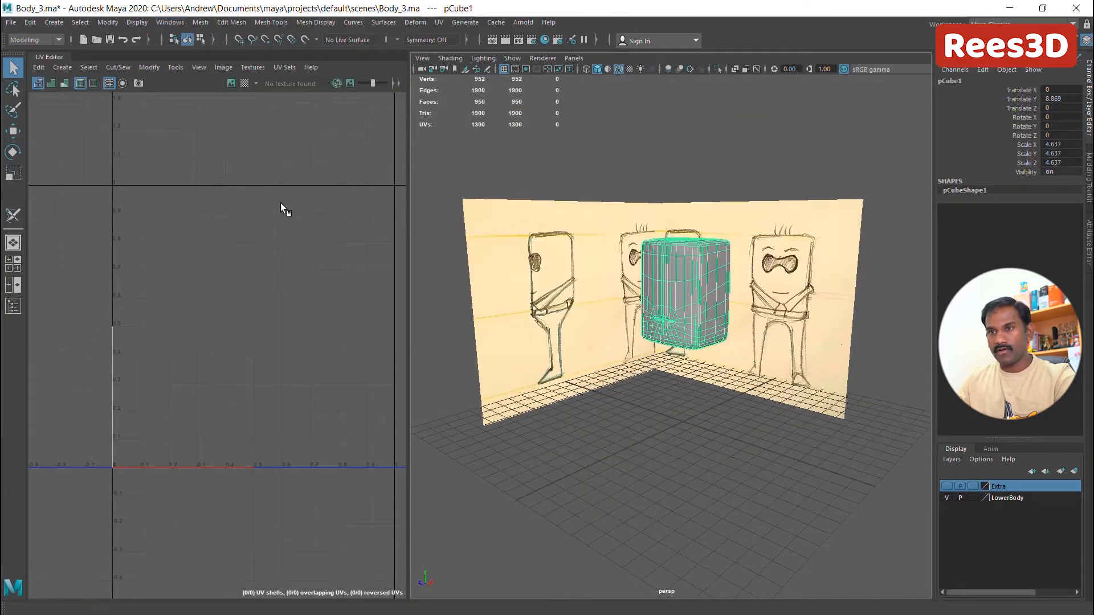
{"action": "scroll", "coordinate": [630, 398], "scroll_direction": "up", "scroll_amount": 5}
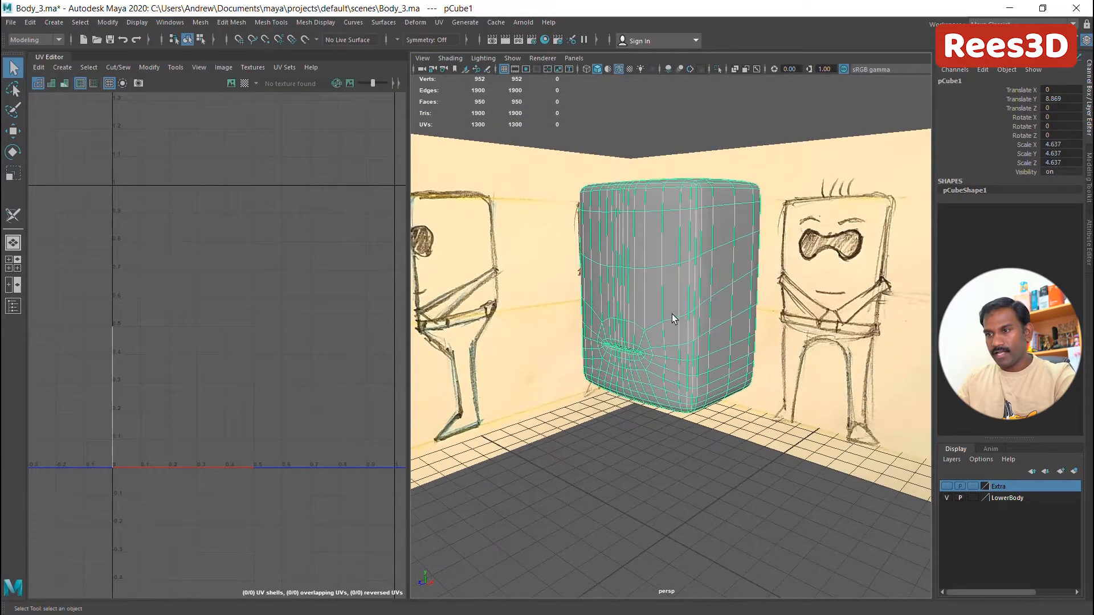
{"action": "left_click", "coordinate": [671, 313]}
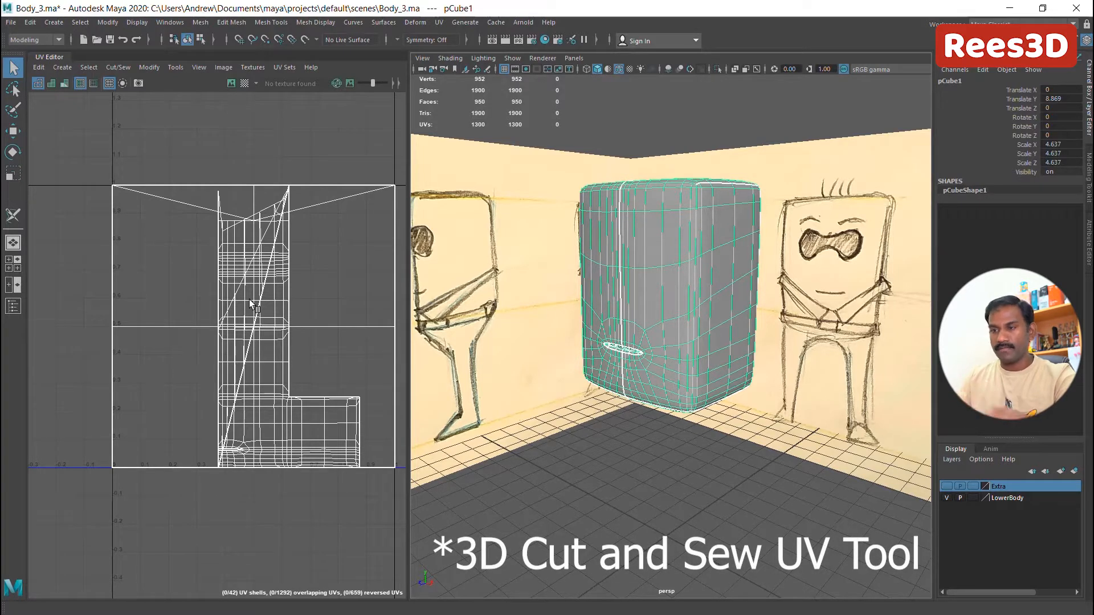
Reset the Planar mapping options and project the body's UVs from the Z axis, fitted to the bounding box
{"action": "left_click", "coordinate": [439, 22]}
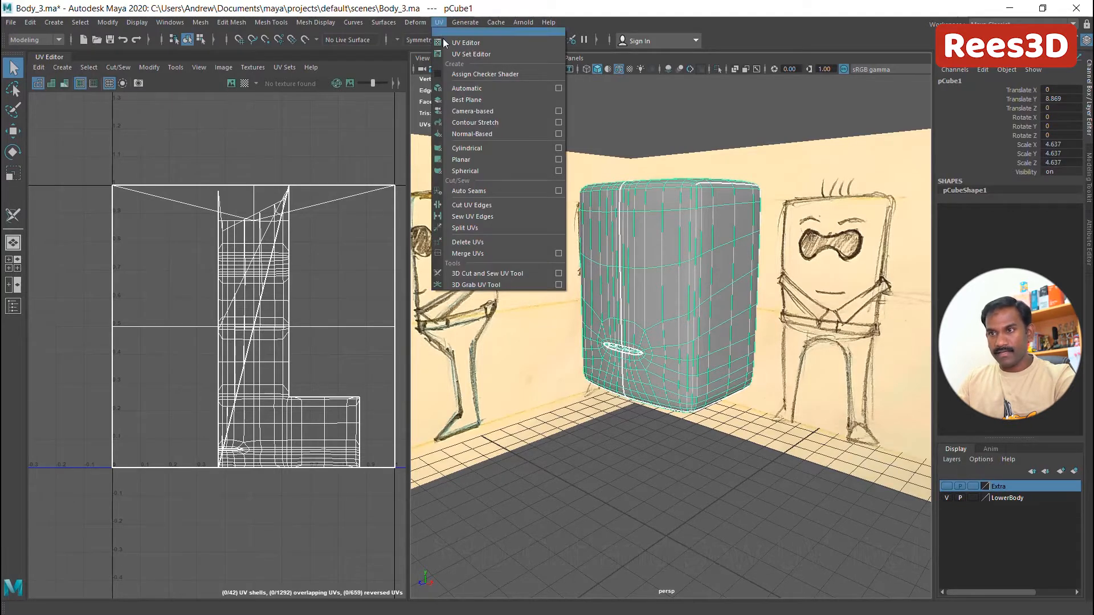
{"action": "left_click", "coordinate": [560, 160]}
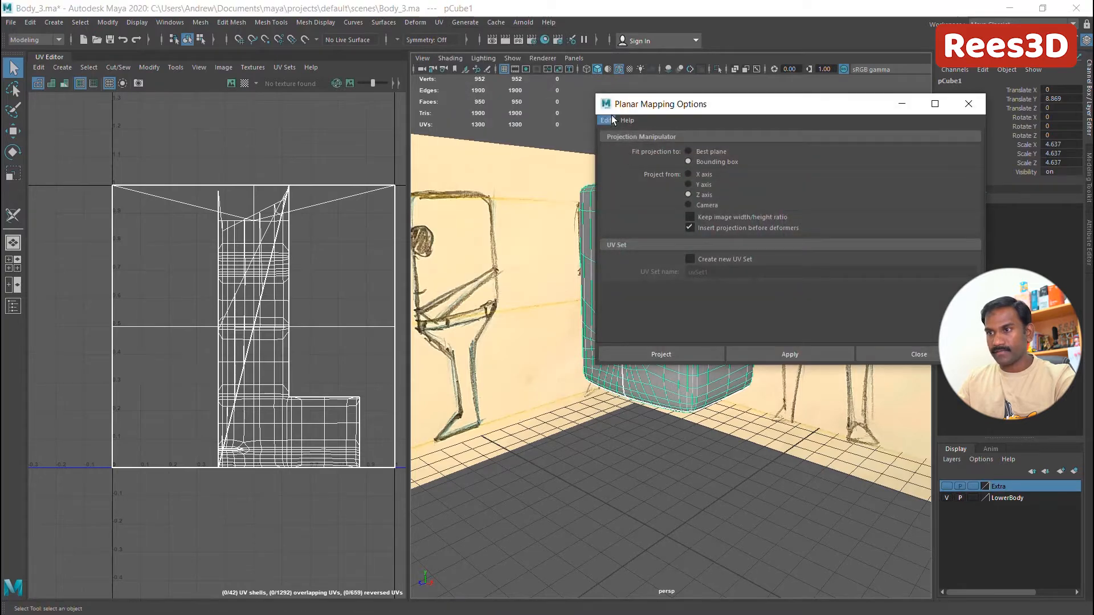
{"action": "left_click", "coordinate": [607, 120]}
{"action": "left_click", "coordinate": [644, 148]}
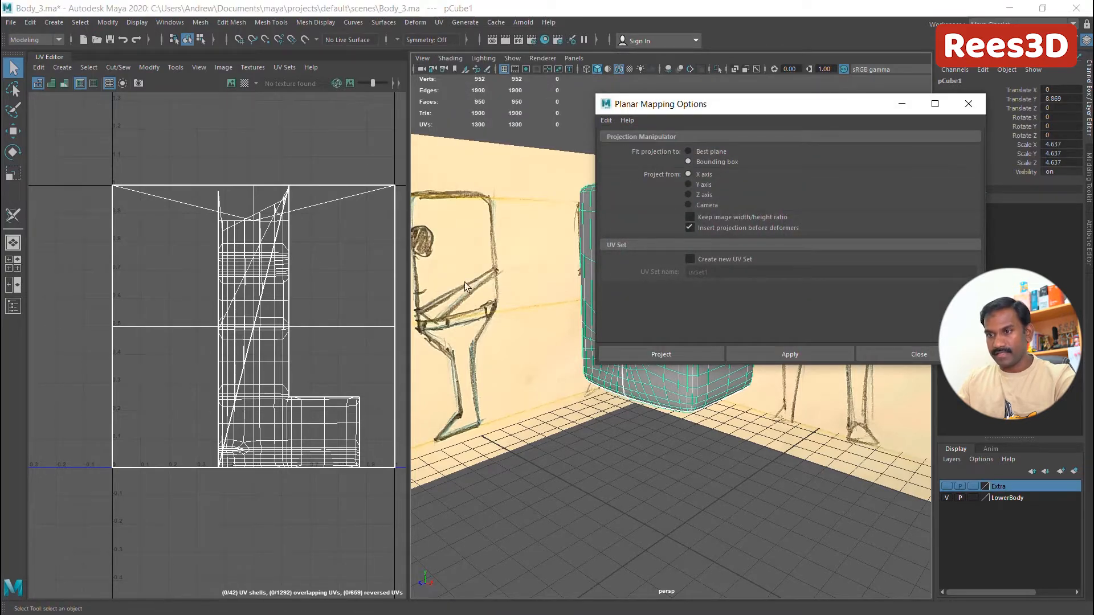
{"action": "left_click_drag", "start_coordinate": [744, 103], "coordinate": [209, 107]}
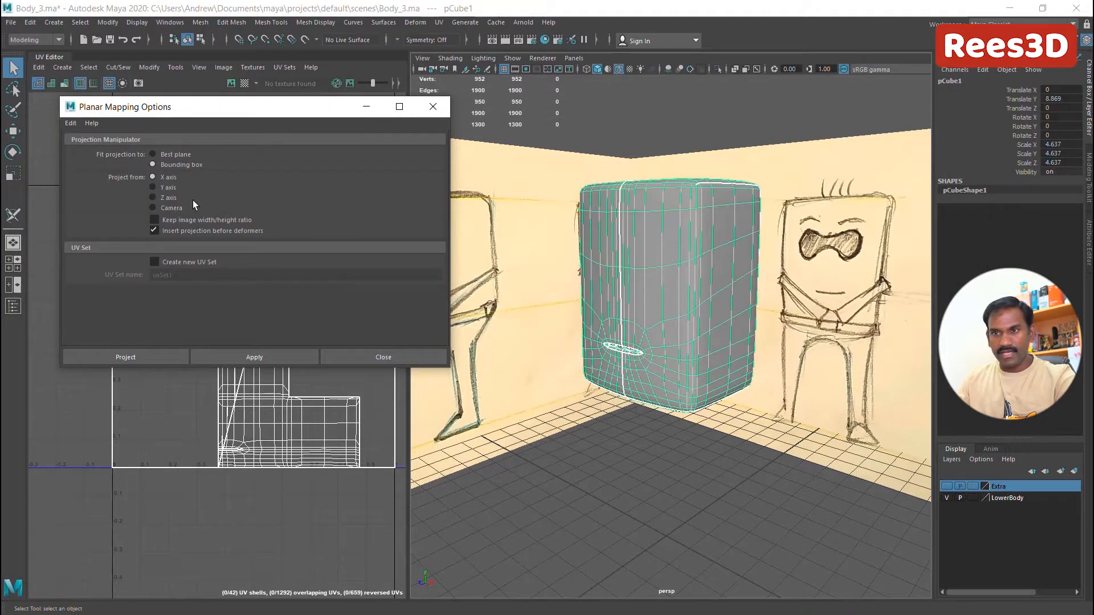
{"action": "left_click", "coordinate": [139, 357]}
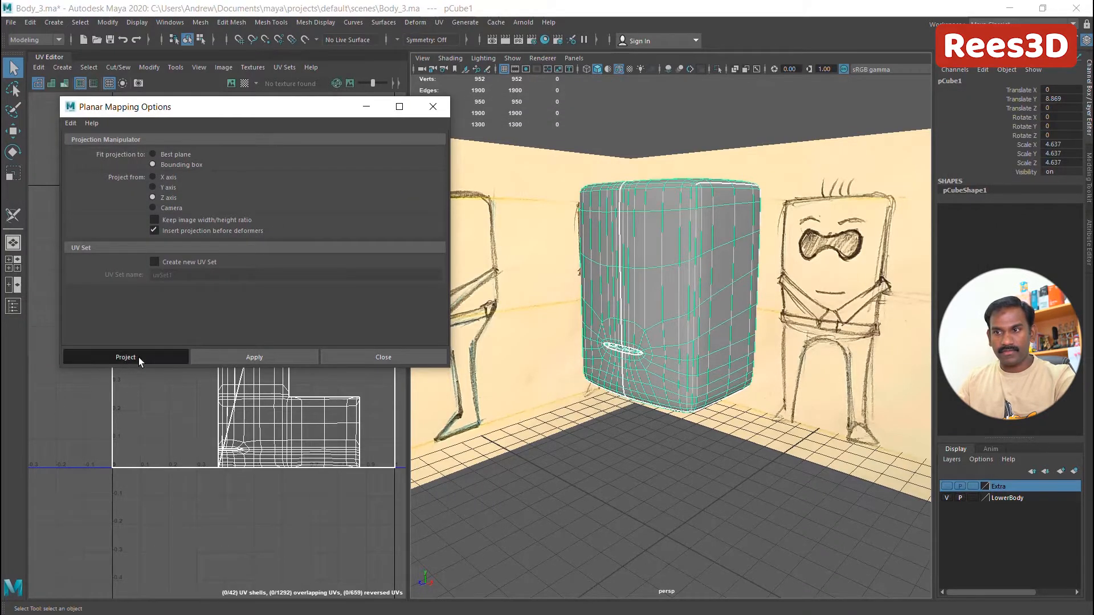
Examine the planar-projected UV shell and the body mesh from several angles, returning to object selection
{"action": "left_click_drag", "start_coordinate": [677, 246], "coordinate": [752, 245], "text": "alt"}
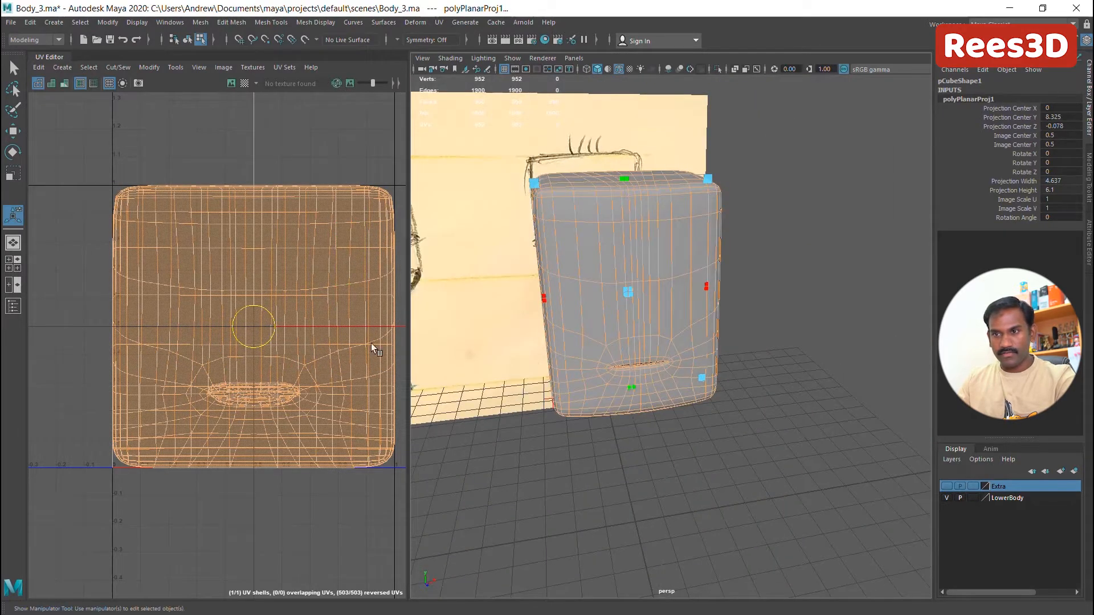
{"action": "scroll", "coordinate": [317, 385], "scroll_direction": "down", "scroll_amount": 6}
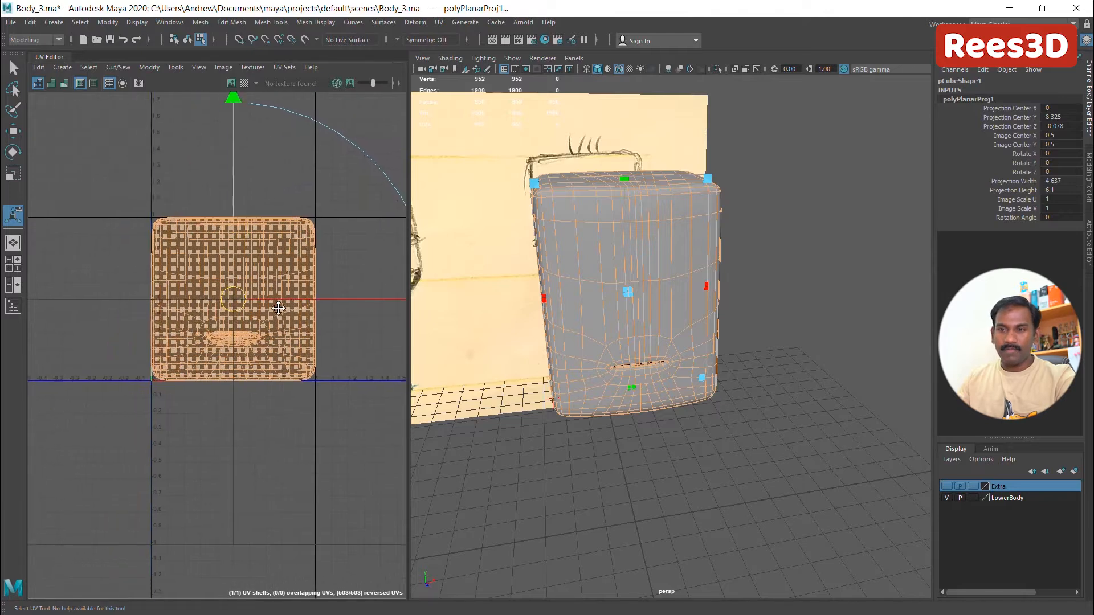
{"action": "middle_click_drag", "start_coordinate": [245, 314], "coordinate": [238, 323], "text": "alt"}
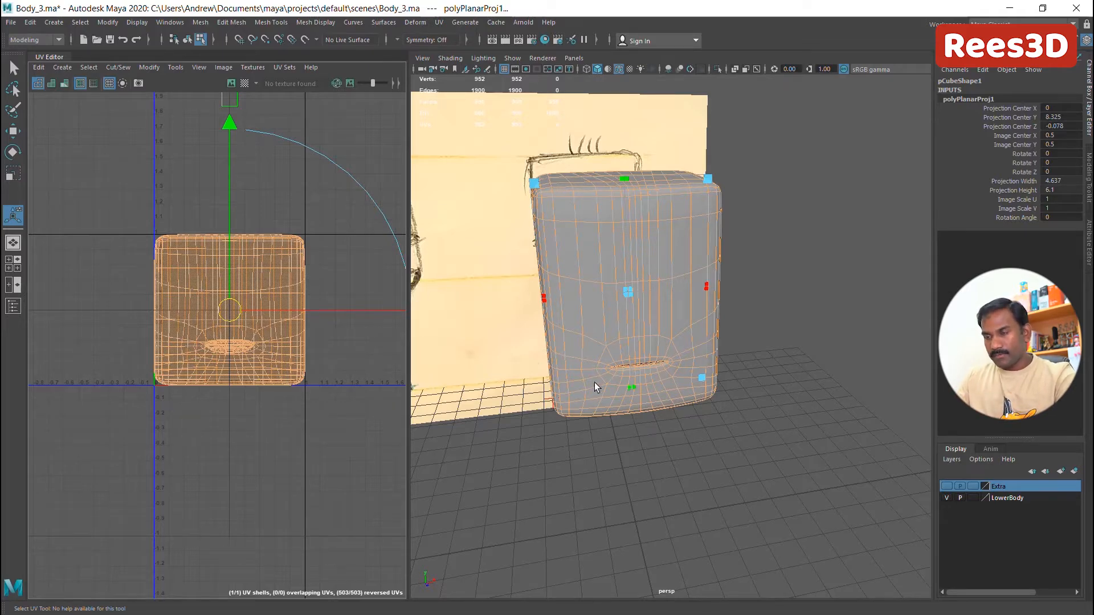
{"action": "mouse_move", "coordinate": [594, 382]}
{"action": "left_mouse_down", "text": "alt"}
{"action": "mouse_move", "coordinate": [547, 388]}
{"action": "mouse_move", "coordinate": [665, 395]}
{"action": "mouse_move", "coordinate": [605, 394]}
{"action": "left_mouse_up", "text": "alt"}
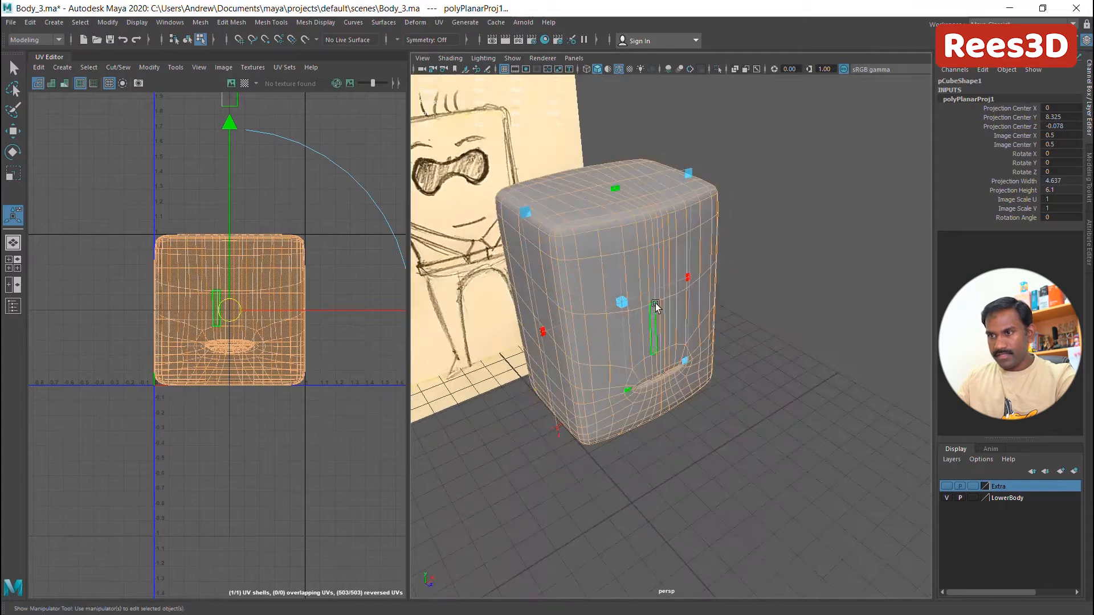
{"action": "right_click_drag", "start_coordinate": [655, 290], "coordinate": [637, 360]}
{"action": "mouse_move", "coordinate": [595, 388]}
{"action": "left_mouse_down", "text": "alt"}
{"action": "mouse_move", "coordinate": [733, 383]}
{"action": "mouse_move", "coordinate": [755, 354]}
{"action": "mouse_move", "coordinate": [691, 342]}
{"action": "mouse_move", "coordinate": [688, 303]}
{"action": "mouse_move", "coordinate": [589, 308]}
{"action": "mouse_move", "coordinate": [532, 380]}
{"action": "left_mouse_up", "text": "alt"}
{"action": "right_click_drag", "start_coordinate": [535, 379], "coordinate": [642, 366], "text": "alt"}
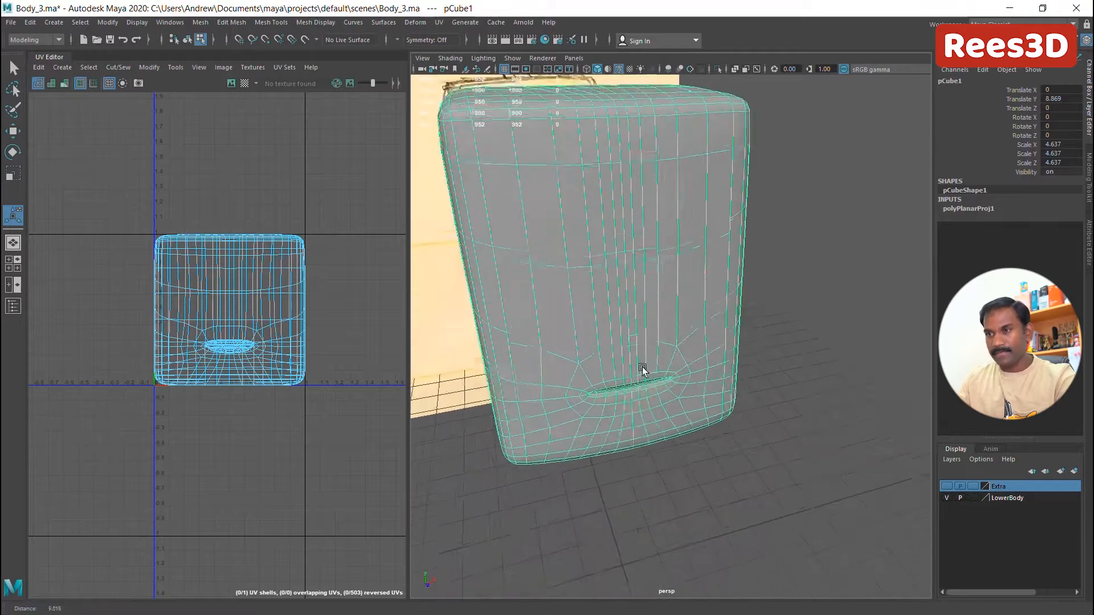
{"action": "middle_click_drag", "start_coordinate": [642, 366], "coordinate": [657, 419], "text": "alt"}
{"action": "right_click_drag", "start_coordinate": [656, 419], "coordinate": [627, 403], "text": "alt"}
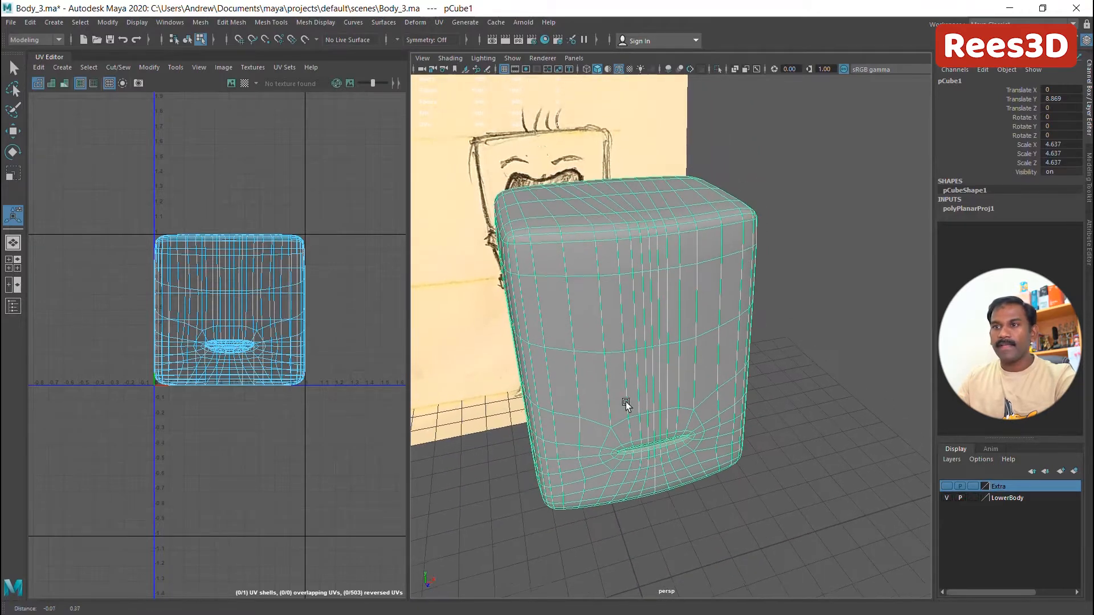
Activate the 3D Cut and Sew UV Tool and cut a seam along the top edge of the body's front face
{"action": "left_click", "coordinate": [439, 22]}
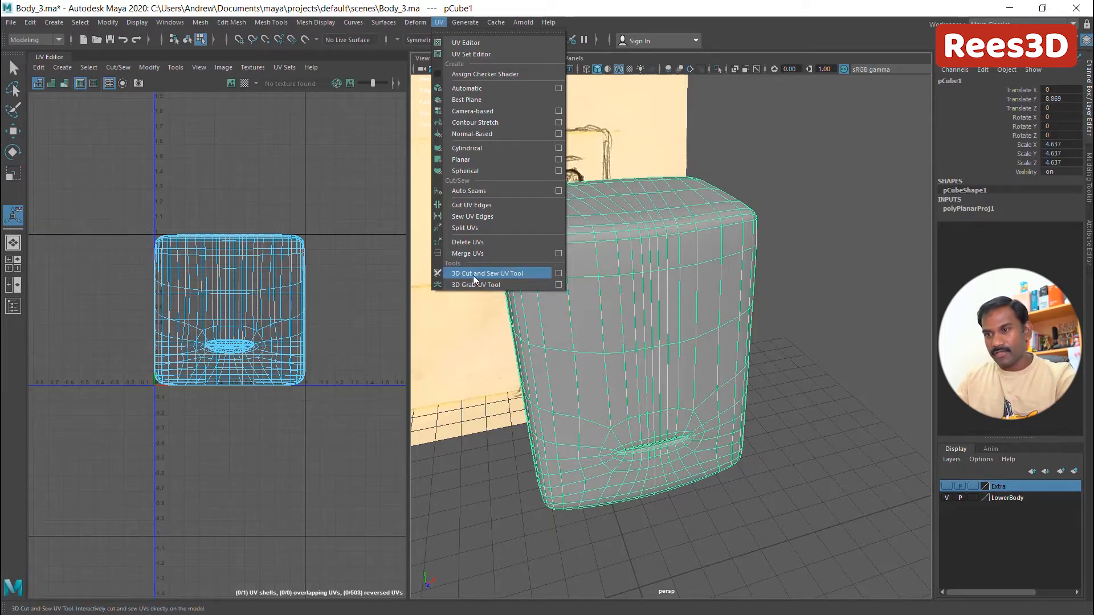
{"action": "left_click", "coordinate": [529, 272]}
{"action": "left_click_drag", "start_coordinate": [668, 269], "coordinate": [669, 343]}
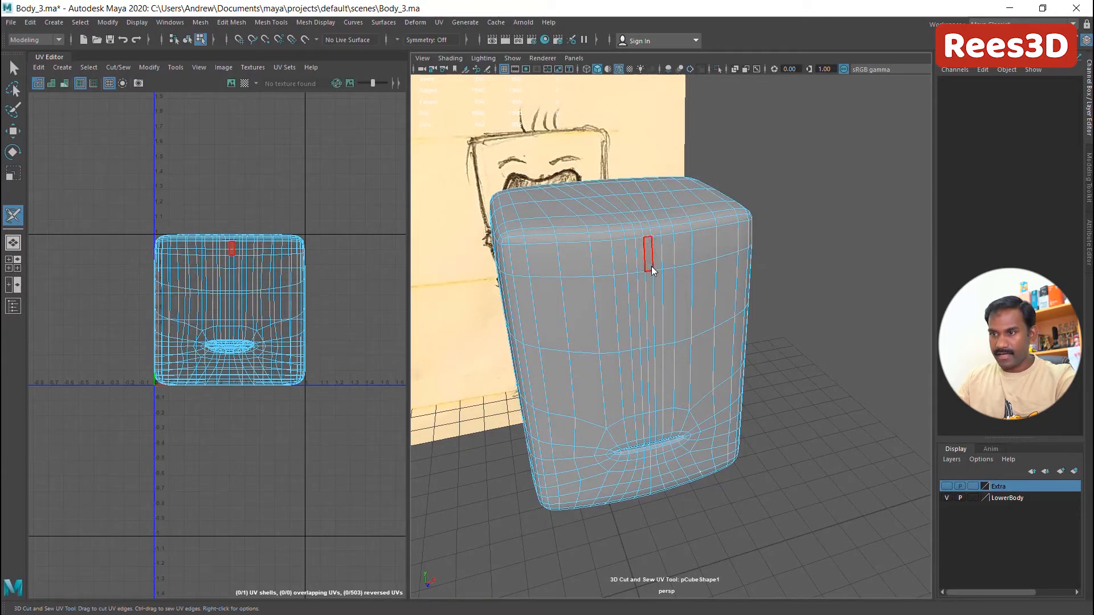
{"action": "right_click_drag", "start_coordinate": [651, 267], "coordinate": [659, 211]}
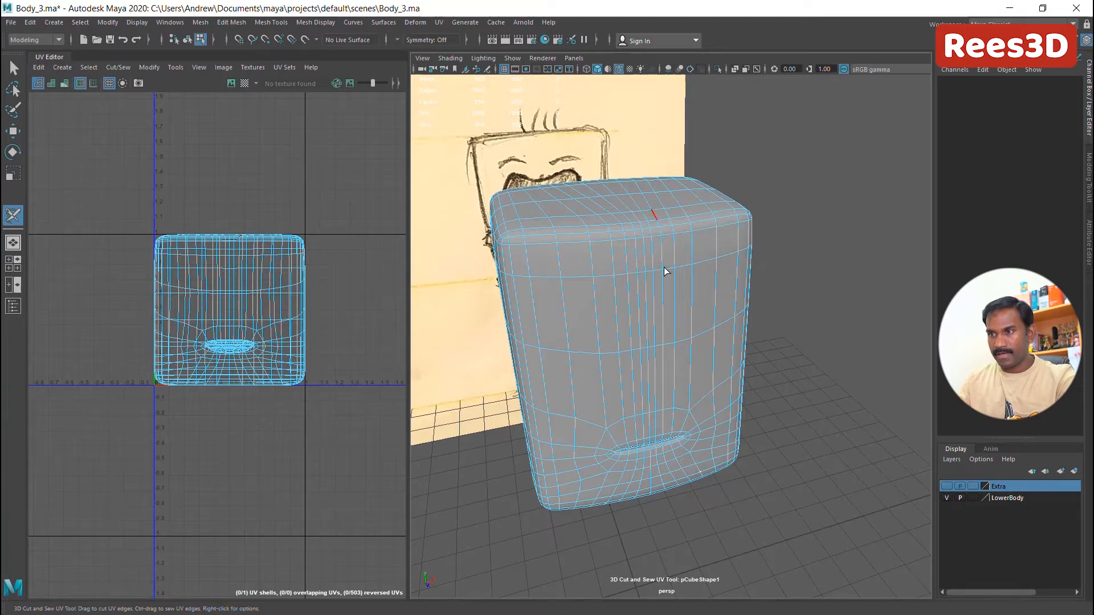
{"action": "left_click_drag", "start_coordinate": [666, 272], "coordinate": [623, 295], "text": "alt"}
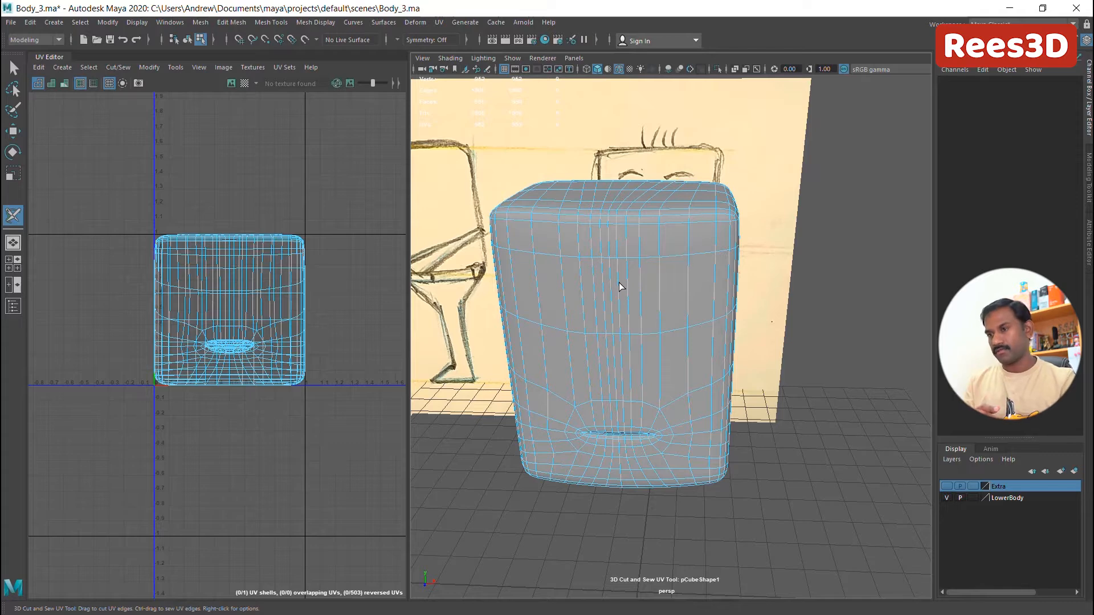
{"action": "left_click_drag", "start_coordinate": [619, 282], "coordinate": [629, 324], "text": "alt"}
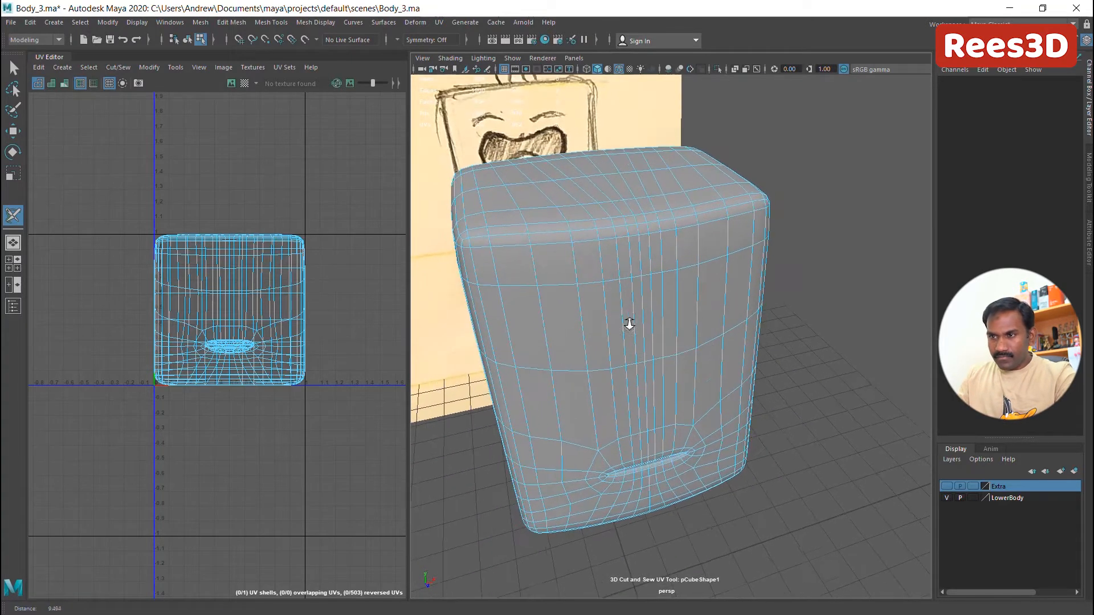
{"action": "double_click", "coordinate": [555, 232]}
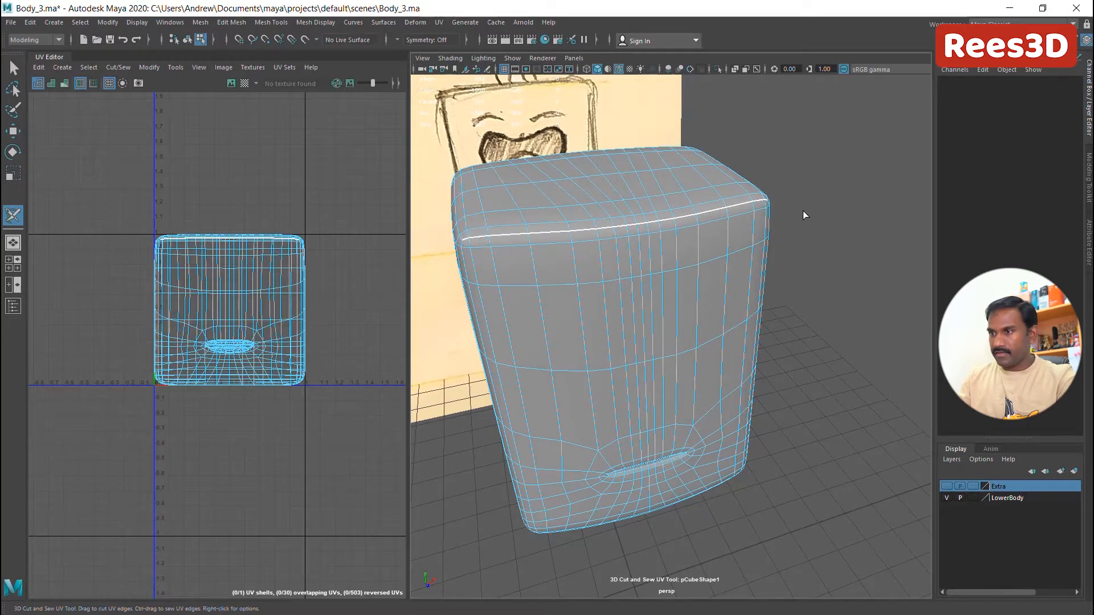
Cut UV seams along the vertical side edges and the bottom edge of the front face, closing its outline
{"action": "mouse_move", "coordinate": [792, 206]}
{"action": "left_mouse_down", "text": "alt"}
{"action": "mouse_move", "coordinate": [710, 215]}
{"action": "mouse_move", "coordinate": [697, 200]}
{"action": "mouse_move", "coordinate": [695, 490]}
{"action": "mouse_move", "coordinate": [620, 334]}
{"action": "left_mouse_up", "text": "alt"}
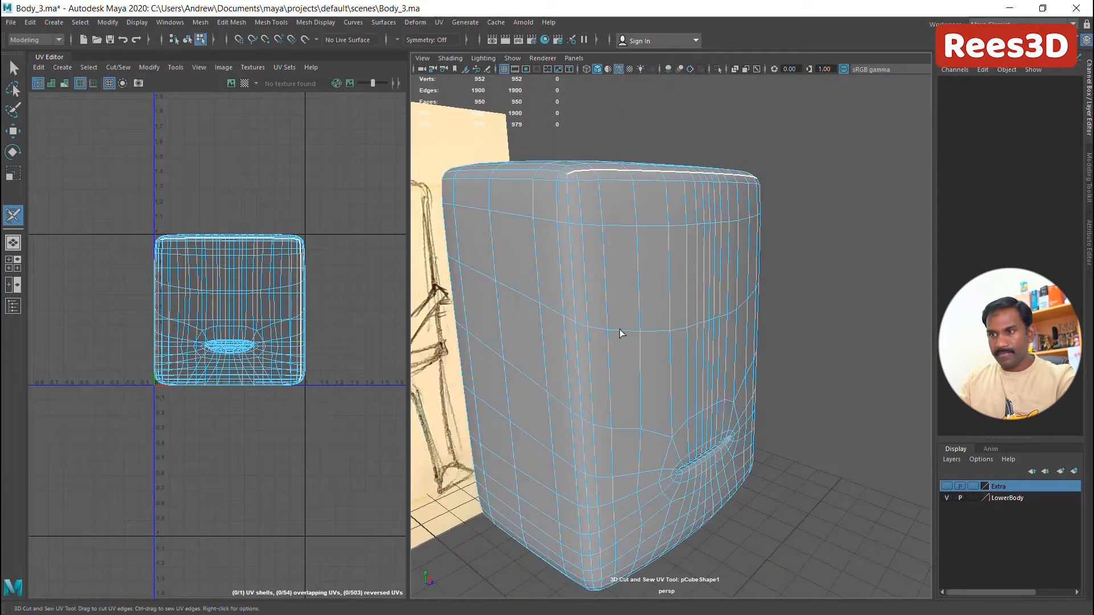
{"action": "left_click", "coordinate": [571, 252]}
{"action": "mouse_move", "coordinate": [671, 378]}
{"action": "left_mouse_down", "text": "alt"}
{"action": "mouse_move", "coordinate": [599, 398]}
{"action": "mouse_move", "coordinate": [686, 295]}
{"action": "mouse_move", "coordinate": [690, 311]}
{"action": "mouse_move", "coordinate": [706, 296]}
{"action": "mouse_move", "coordinate": [723, 302]}
{"action": "mouse_move", "coordinate": [710, 313]}
{"action": "mouse_move", "coordinate": [666, 295]}
{"action": "mouse_move", "coordinate": [655, 305]}
{"action": "mouse_move", "coordinate": [750, 312]}
{"action": "mouse_move", "coordinate": [679, 314]}
{"action": "left_mouse_up", "text": "alt"}
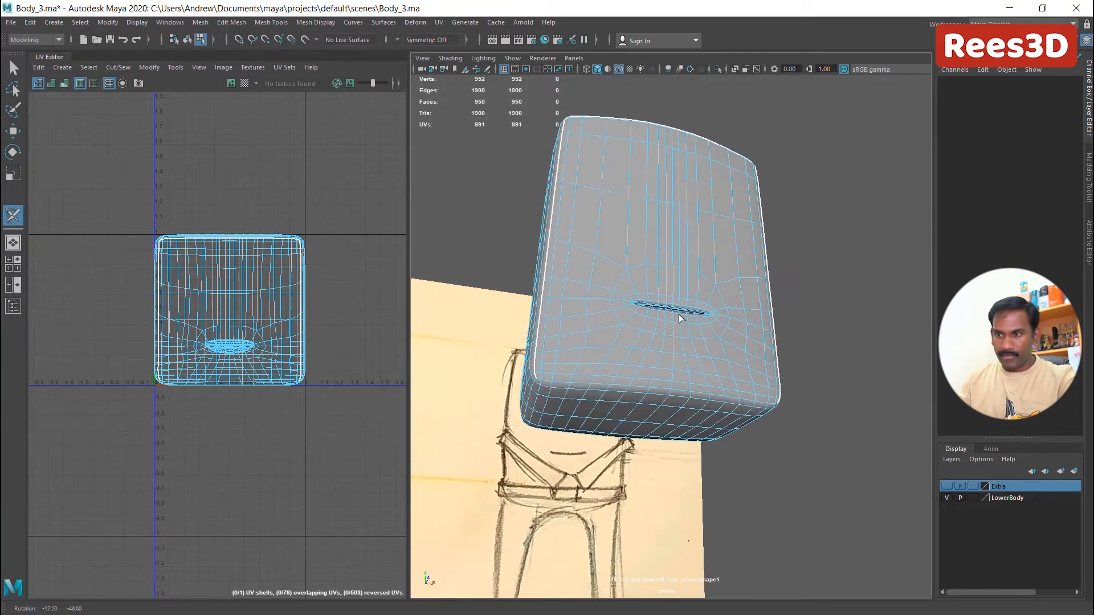
{"action": "double_click", "coordinate": [622, 391]}
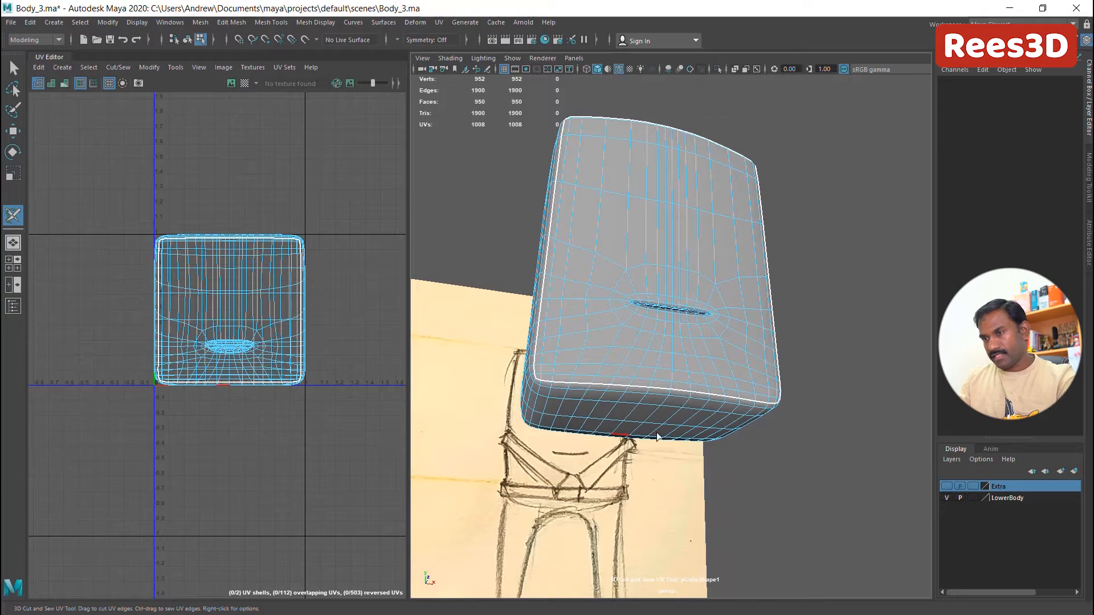
Cut seams along the top, rear and bottom edges of the body's side face on the character's right, separating that face
{"action": "left_click_drag", "start_coordinate": [790, 299], "coordinate": [696, 427], "text": "alt"}
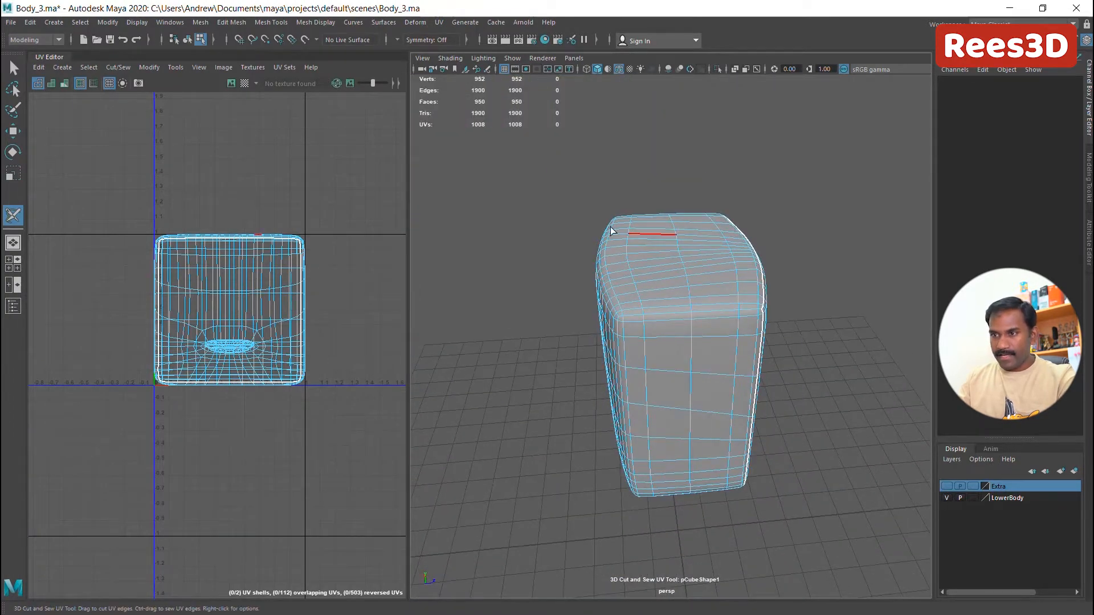
{"action": "mouse_move", "coordinate": [703, 389]}
{"action": "left_mouse_down", "text": "alt"}
{"action": "mouse_move", "coordinate": [688, 402]}
{"action": "mouse_move", "coordinate": [692, 377]}
{"action": "left_mouse_up", "text": "alt"}
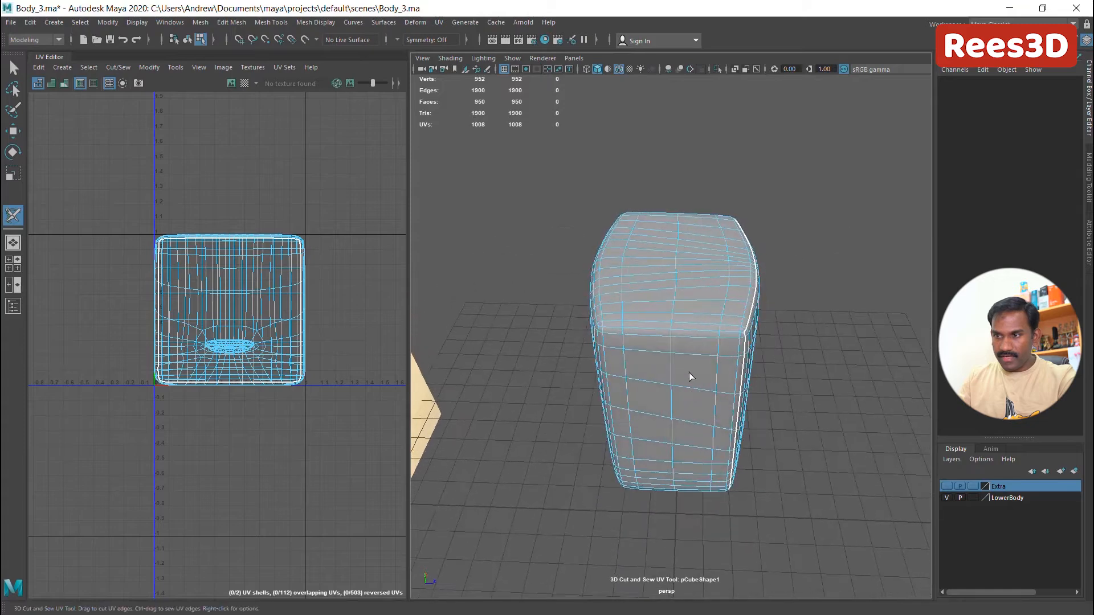
{"action": "double_click", "coordinate": [686, 332]}
{"action": "left_click_drag", "start_coordinate": [647, 344], "coordinate": [708, 319], "text": "alt"}
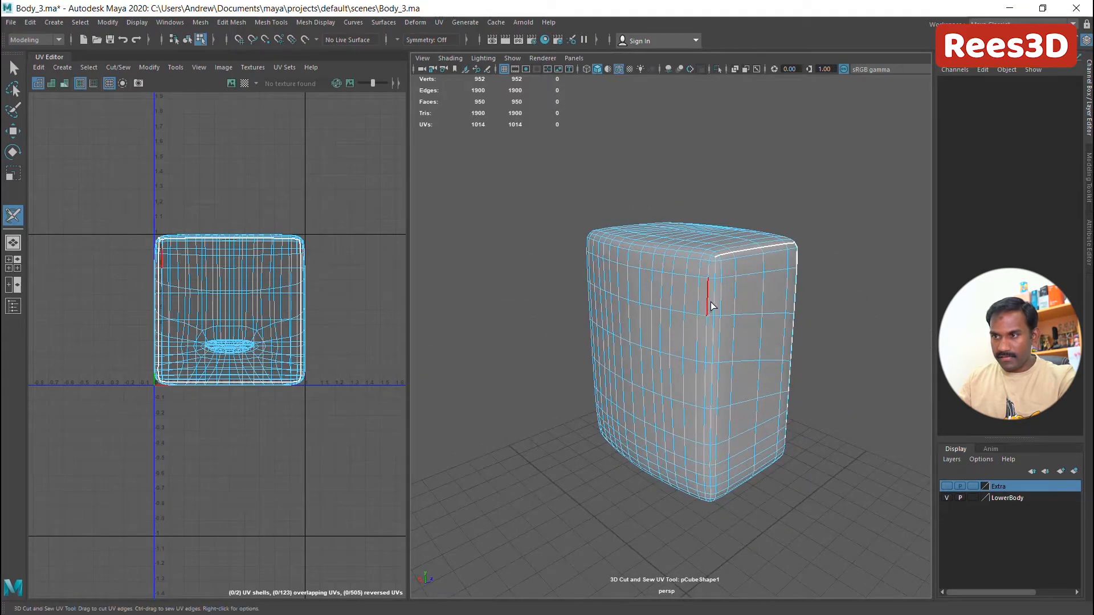
{"action": "double_click", "coordinate": [714, 299]}
{"action": "left_click_drag", "start_coordinate": [731, 429], "coordinate": [767, 394], "text": "alt"}
{"action": "double_click", "coordinate": [718, 357]}
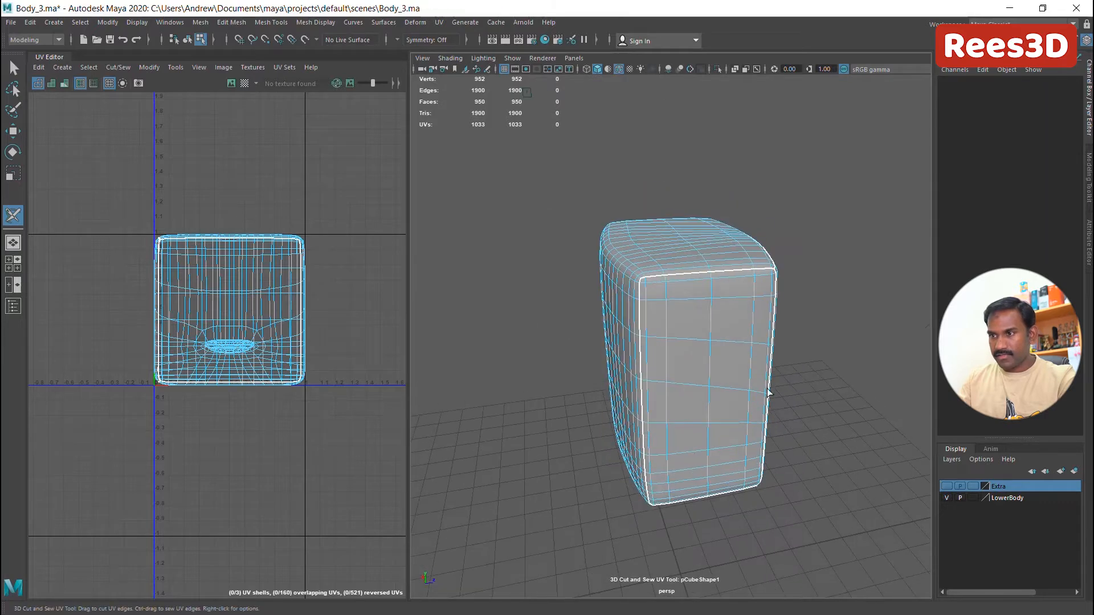
Cut matching seams along the top, bottom and rear edges of the opposite side face on the character's left
{"action": "mouse_move", "coordinate": [671, 417]}
{"action": "left_mouse_down", "text": "alt"}
{"action": "mouse_move", "coordinate": [767, 419]}
{"action": "mouse_move", "coordinate": [646, 234]}
{"action": "mouse_move", "coordinate": [708, 251]}
{"action": "mouse_move", "coordinate": [701, 435]}
{"action": "mouse_move", "coordinate": [674, 466]}
{"action": "mouse_move", "coordinate": [703, 518]}
{"action": "mouse_move", "coordinate": [665, 540]}
{"action": "left_mouse_up", "text": "alt"}
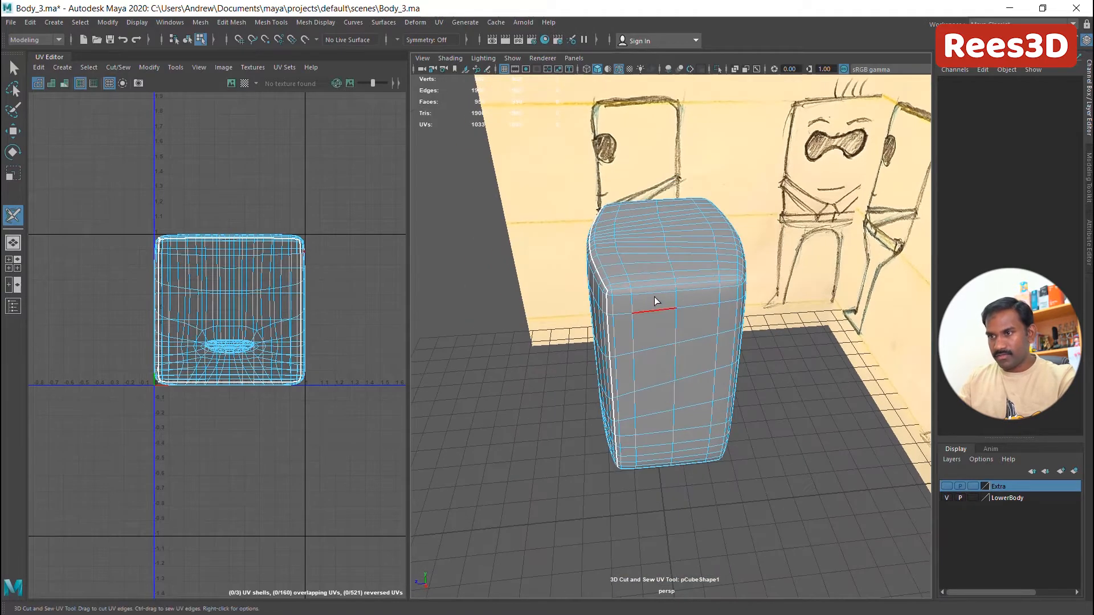
{"action": "double_click", "coordinate": [647, 286]}
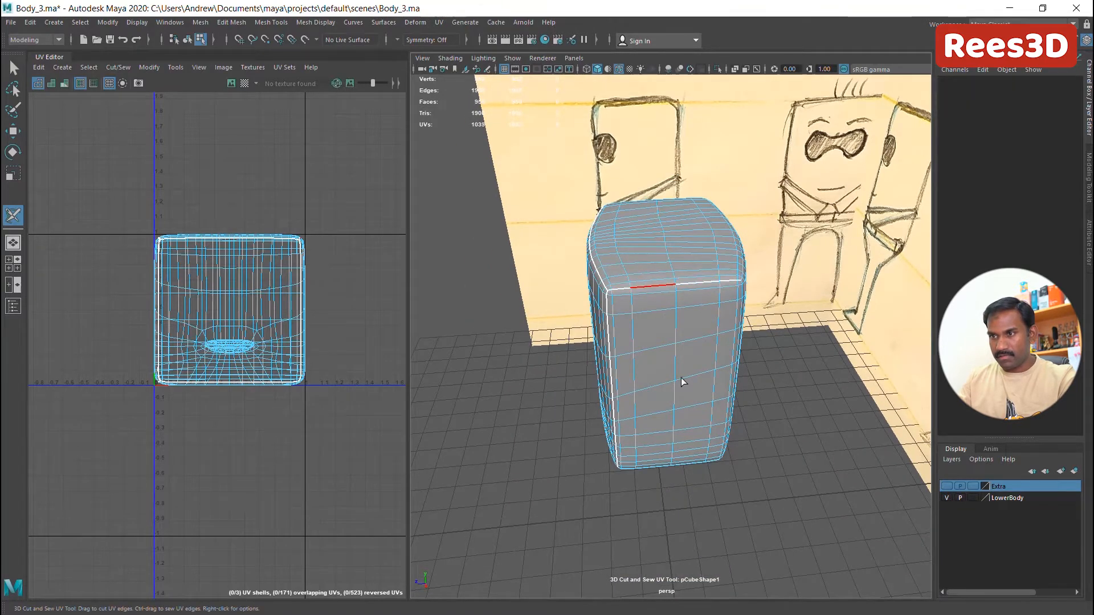
{"action": "left_click_drag", "start_coordinate": [673, 429], "coordinate": [652, 369], "text": "alt"}
{"action": "left_click_drag", "start_coordinate": [642, 449], "coordinate": [665, 407], "text": "alt"}
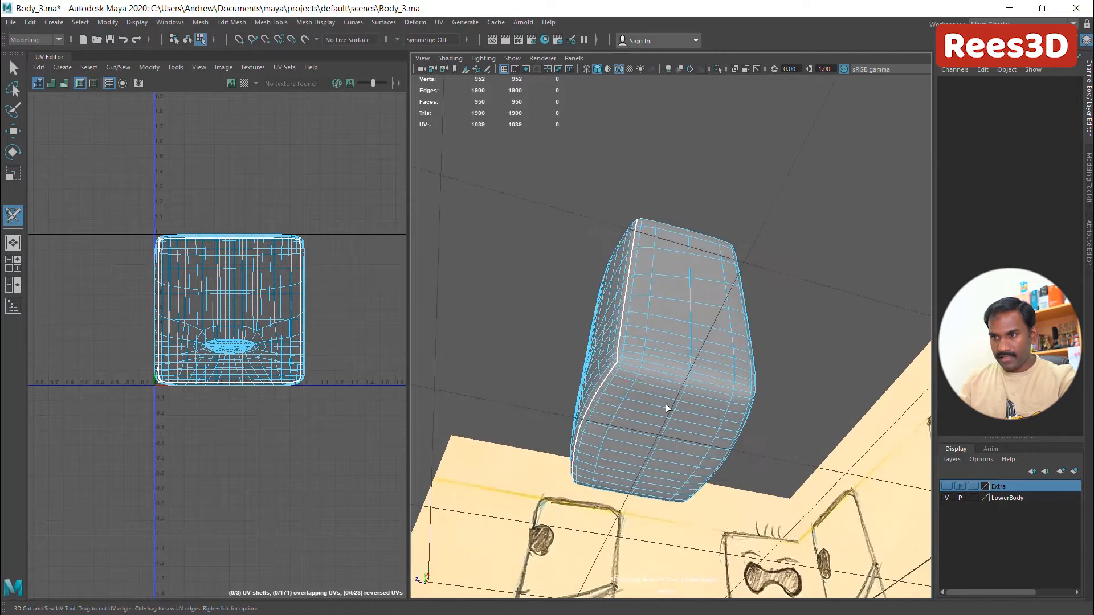
{"action": "double_click", "coordinate": [663, 372]}
{"action": "left_click_drag", "start_coordinate": [687, 407], "coordinate": [657, 434], "text": "alt"}
{"action": "mouse_move", "coordinate": [659, 381]}
{"action": "left_mouse_down", "text": "alt"}
{"action": "mouse_move", "coordinate": [656, 404]}
{"action": "mouse_move", "coordinate": [689, 285]}
{"action": "mouse_move", "coordinate": [705, 292]}
{"action": "mouse_move", "coordinate": [677, 214]}
{"action": "left_mouse_up", "text": "alt"}
{"action": "double_click", "coordinate": [663, 327]}
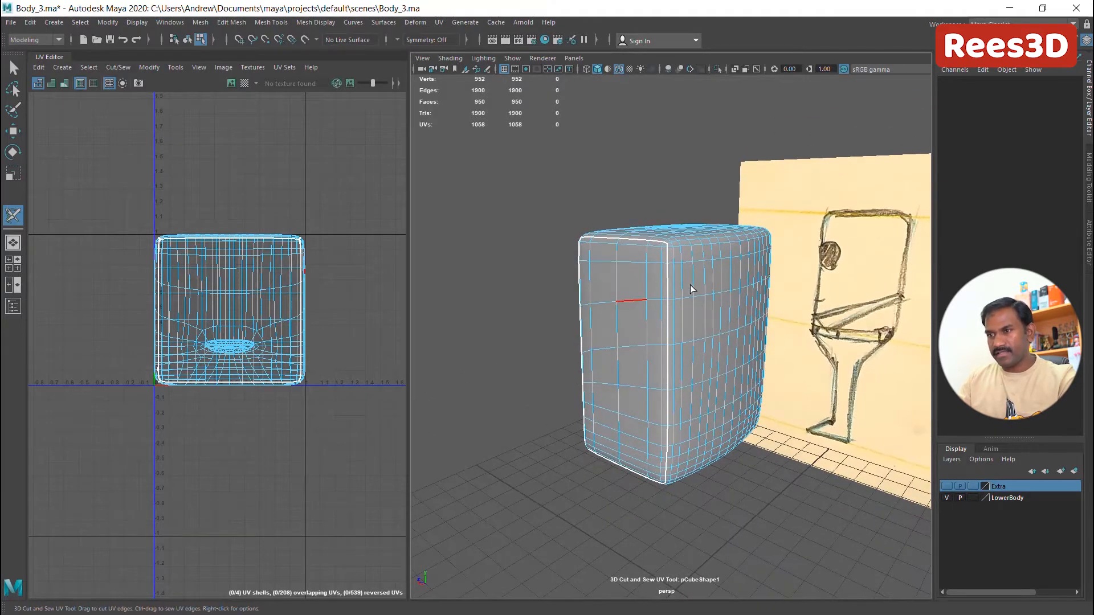
Cut a closed UV seam along the outer edge loop surrounding the mouth on the front face
{"action": "mouse_move", "coordinate": [740, 356]}
{"action": "left_mouse_down", "text": "alt"}
{"action": "mouse_move", "coordinate": [638, 390]}
{"action": "mouse_move", "coordinate": [525, 400]}
{"action": "mouse_move", "coordinate": [562, 442]}
{"action": "mouse_move", "coordinate": [828, 415]}
{"action": "mouse_move", "coordinate": [853, 394]}
{"action": "mouse_move", "coordinate": [598, 307]}
{"action": "left_mouse_up", "text": "alt"}
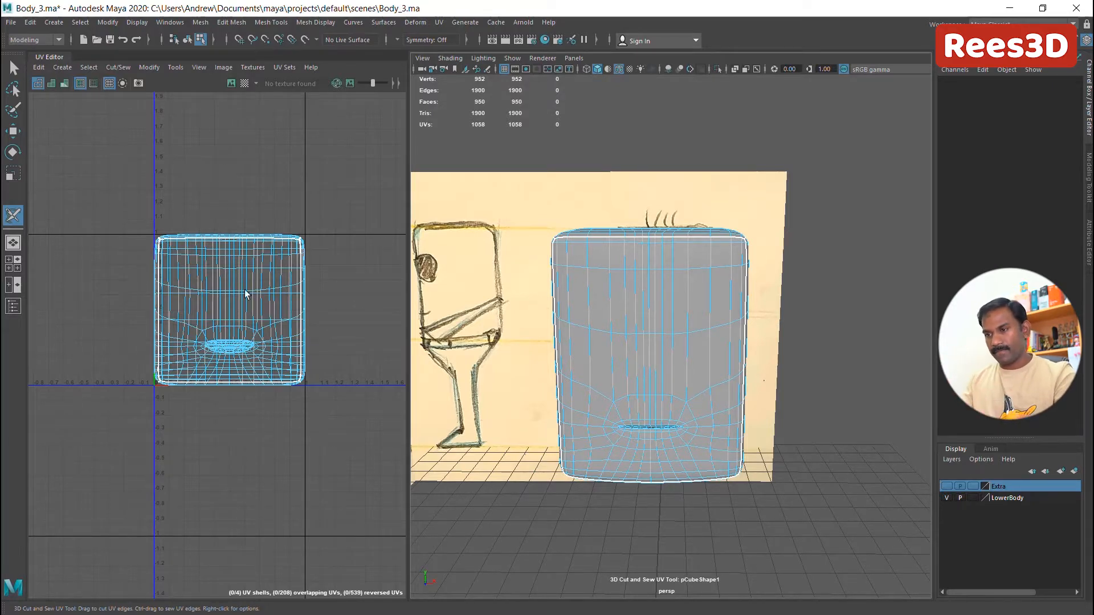
{"action": "left_click_drag", "start_coordinate": [617, 469], "coordinate": [610, 434], "text": "alt"}
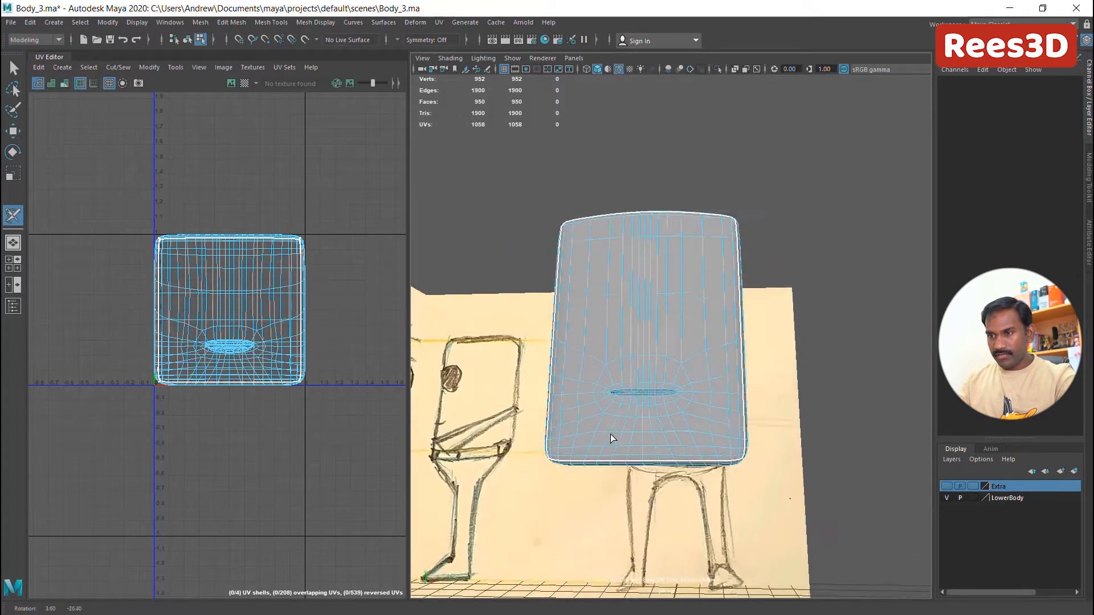
{"action": "right_click_drag", "start_coordinate": [610, 434], "coordinate": [712, 465], "text": "alt"}
{"action": "middle_click_drag", "start_coordinate": [571, 461], "coordinate": [583, 394], "text": "alt"}
{"action": "right_click_drag", "start_coordinate": [582, 394], "coordinate": [661, 427], "text": "alt"}
{"action": "mouse_move", "coordinate": [661, 427]}
{"action": "left_mouse_down", "text": "alt"}
{"action": "mouse_move", "coordinate": [715, 416]}
{"action": "mouse_move", "coordinate": [681, 430]}
{"action": "mouse_move", "coordinate": [655, 423]}
{"action": "left_mouse_up", "text": "alt"}
{"action": "right_click_drag", "start_coordinate": [655, 423], "coordinate": [588, 425], "text": "alt"}
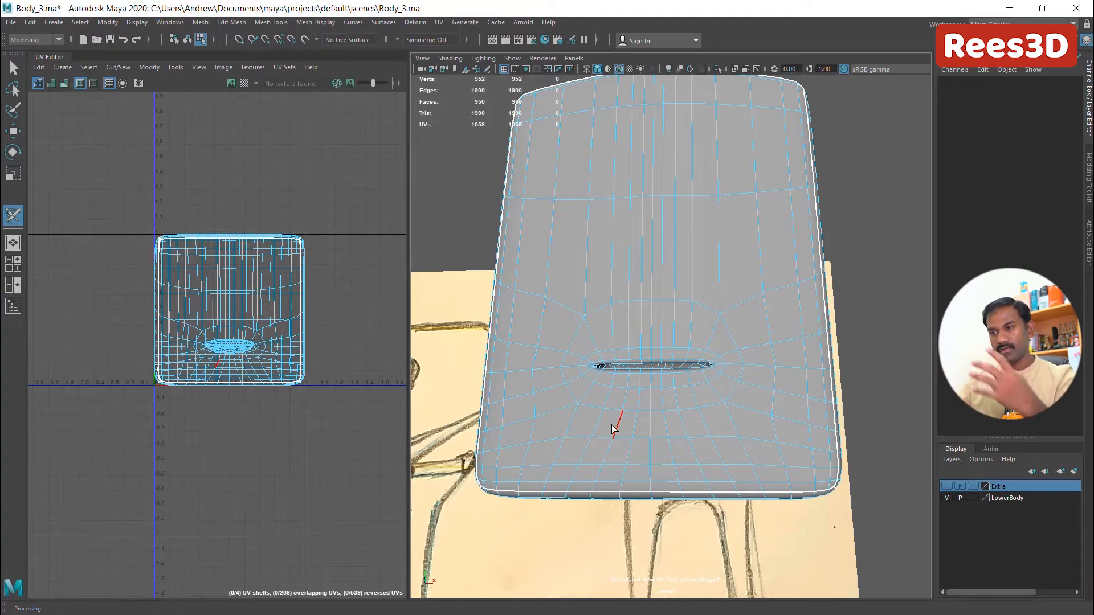
{"action": "left_click_drag", "start_coordinate": [674, 405], "coordinate": [753, 446], "text": "alt"}
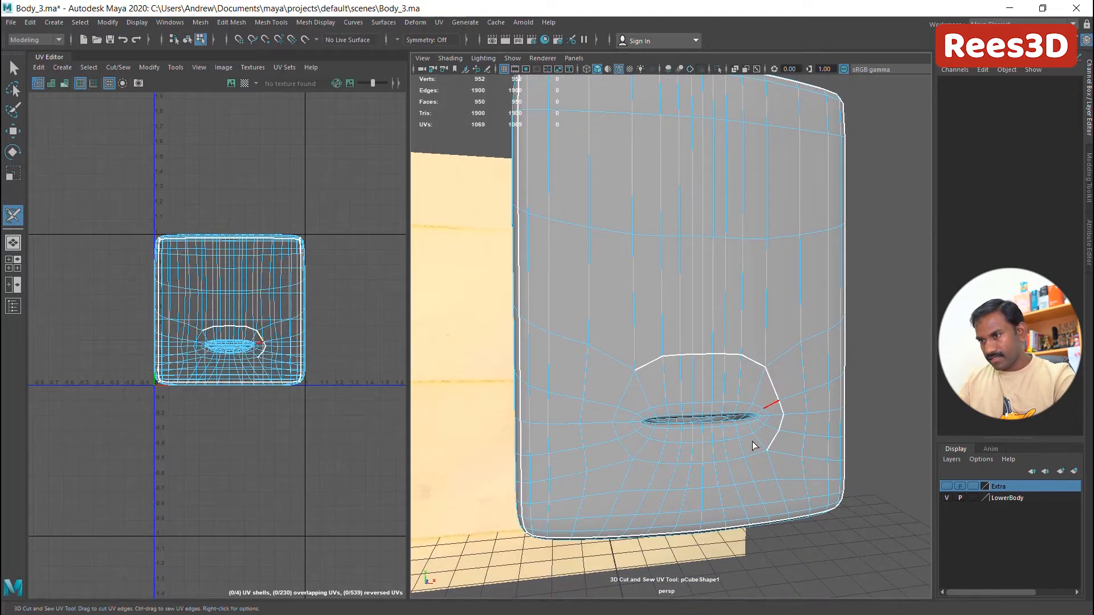
{"action": "double_click", "coordinate": [698, 463]}
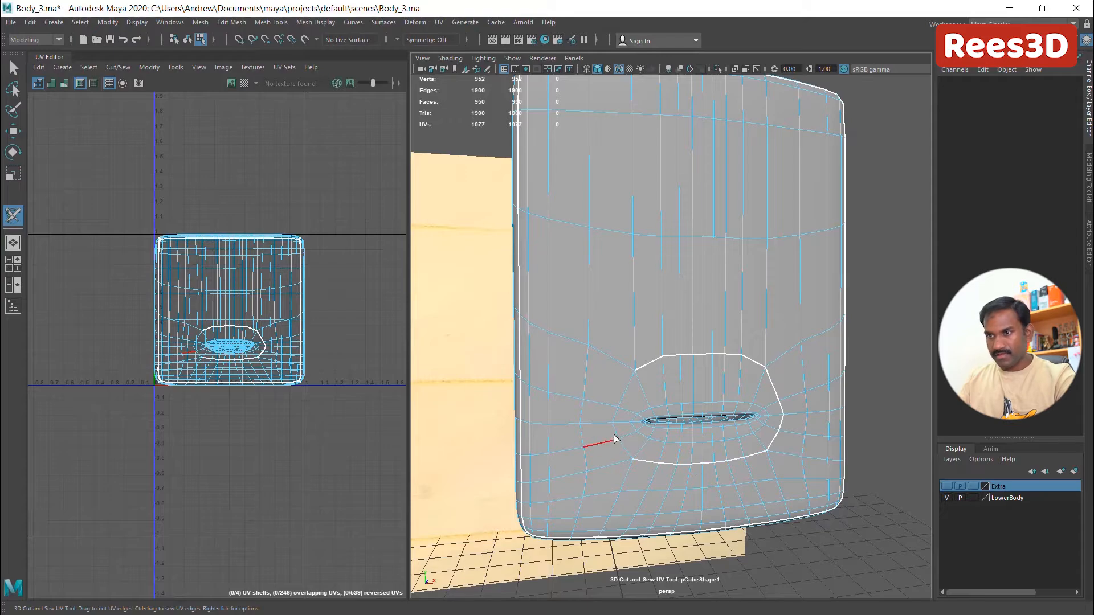
{"action": "double_click", "coordinate": [615, 436]}
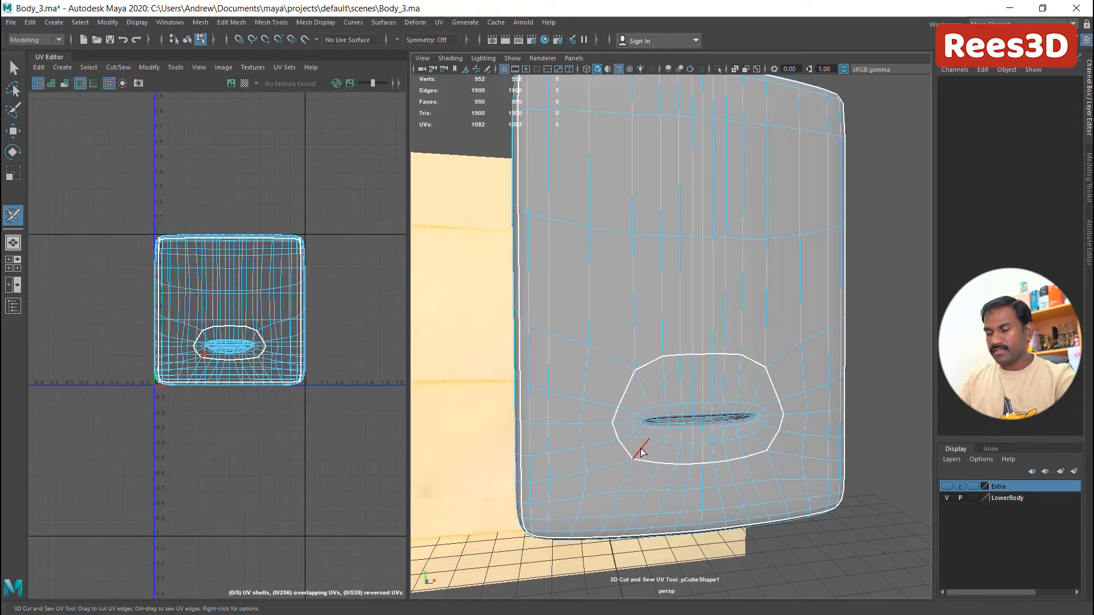
Inspect the cut seams on the body's front, sides, top, back and underside from several angles
{"action": "mouse_move", "coordinate": [640, 447]}
{"action": "left_mouse_down", "text": "alt"}
{"action": "mouse_move", "coordinate": [622, 454]}
{"action": "mouse_move", "coordinate": [606, 434]}
{"action": "mouse_move", "coordinate": [664, 413]}
{"action": "mouse_move", "coordinate": [664, 435]}
{"action": "mouse_move", "coordinate": [740, 451]}
{"action": "mouse_move", "coordinate": [603, 384]}
{"action": "mouse_move", "coordinate": [567, 442]}
{"action": "mouse_move", "coordinate": [678, 430]}
{"action": "mouse_move", "coordinate": [714, 265]}
{"action": "left_mouse_up", "text": "alt"}
{"action": "scroll", "coordinate": [741, 451], "scroll_direction": "down", "scroll_amount": 5}
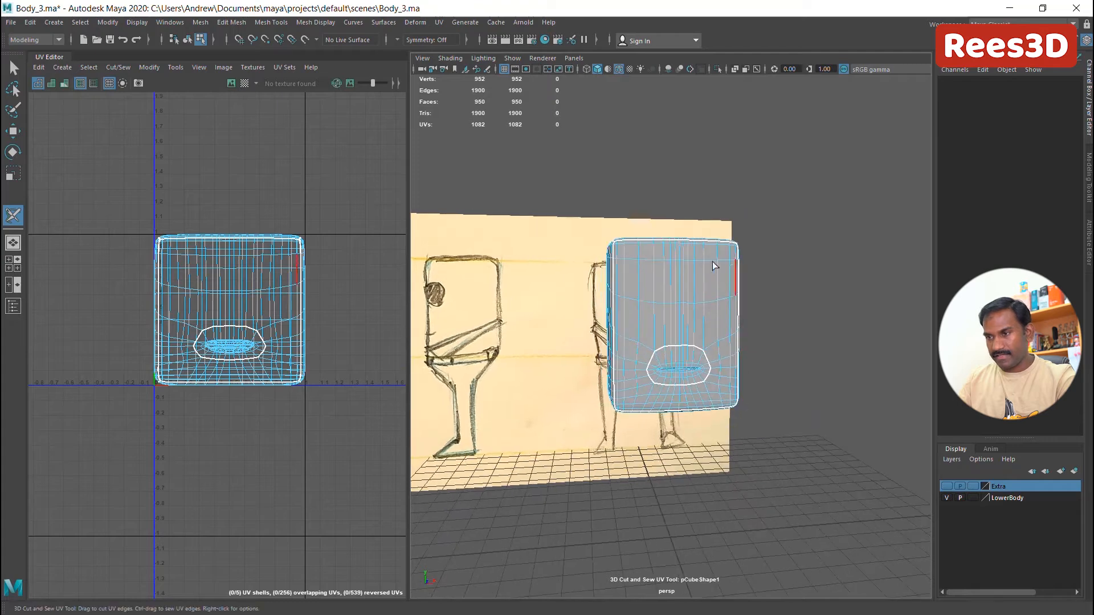
{"action": "left_click_drag", "start_coordinate": [678, 341], "coordinate": [755, 377], "text": "alt"}
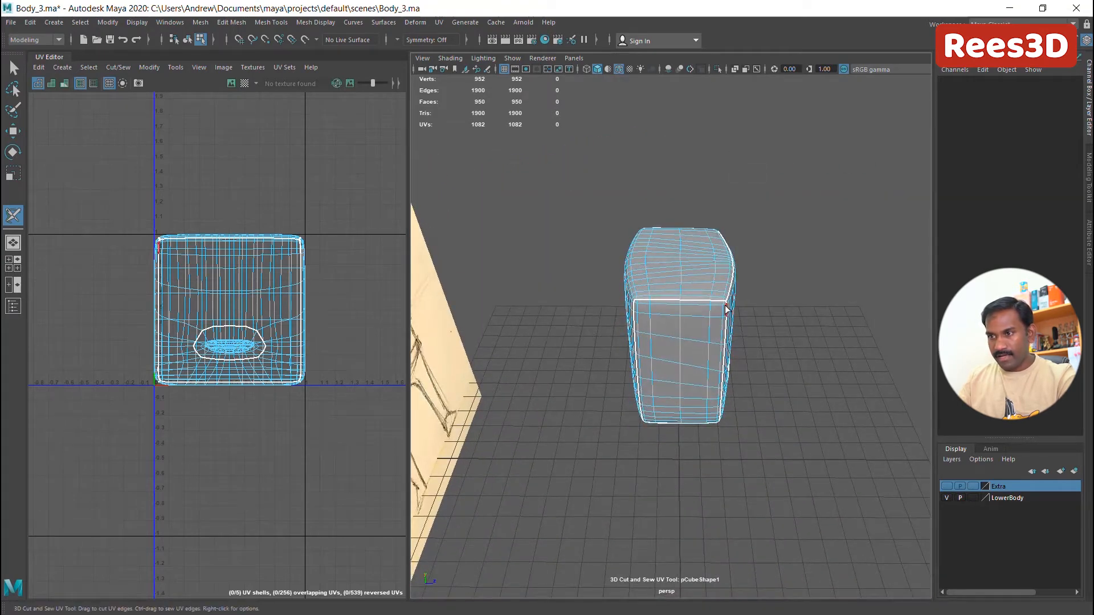
{"action": "mouse_move", "coordinate": [662, 356]}
{"action": "left_mouse_down", "text": "alt"}
{"action": "mouse_move", "coordinate": [681, 323]}
{"action": "mouse_move", "coordinate": [665, 336]}
{"action": "mouse_move", "coordinate": [661, 298]}
{"action": "left_mouse_up", "text": "alt"}
{"action": "scroll", "coordinate": [665, 337], "scroll_direction": "up", "scroll_amount": 3}
{"action": "mouse_move", "coordinate": [612, 334]}
{"action": "left_mouse_down", "text": "alt"}
{"action": "mouse_move", "coordinate": [783, 388]}
{"action": "mouse_move", "coordinate": [740, 342]}
{"action": "mouse_move", "coordinate": [712, 285]}
{"action": "mouse_move", "coordinate": [654, 413]}
{"action": "mouse_move", "coordinate": [636, 308]}
{"action": "left_mouse_up", "text": "alt"}
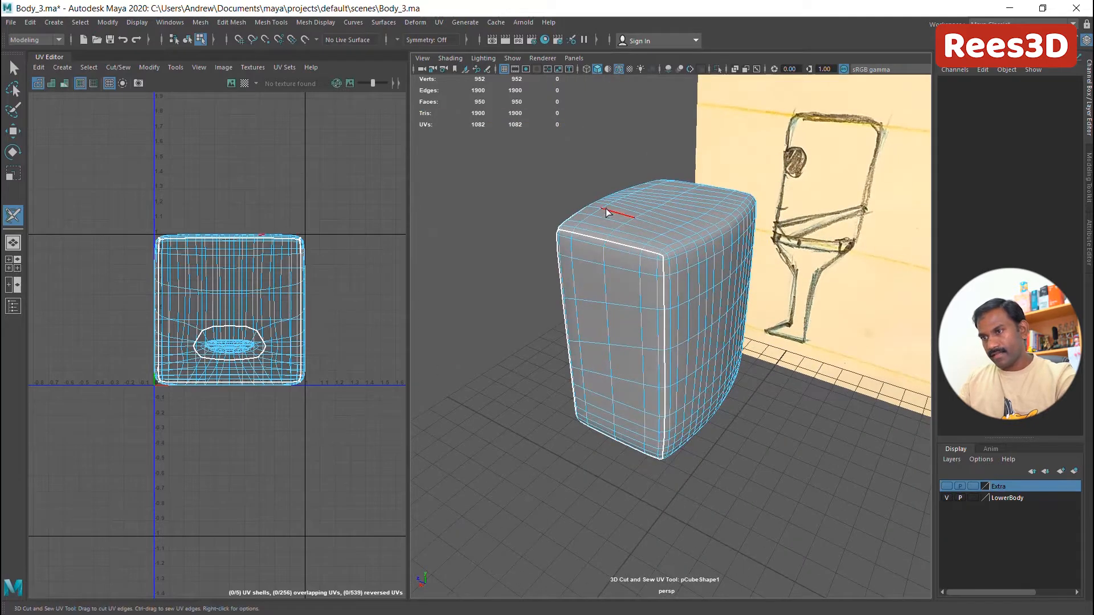
{"action": "left_click_drag", "start_coordinate": [710, 188], "coordinate": [674, 242], "text": "alt"}
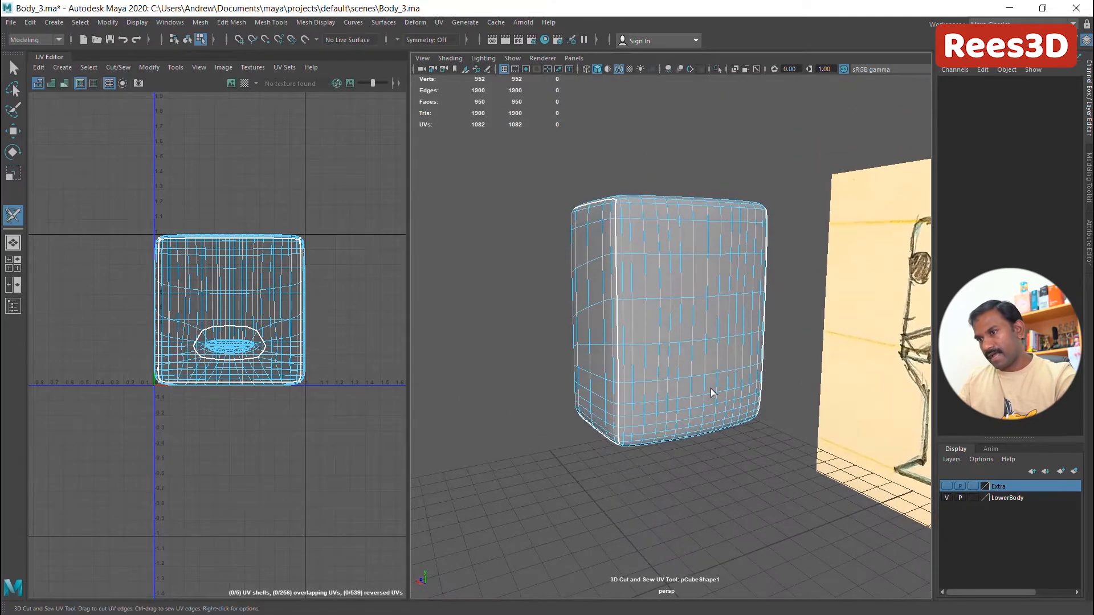
{"action": "left_click_drag", "start_coordinate": [710, 386], "coordinate": [726, 339], "text": "alt"}
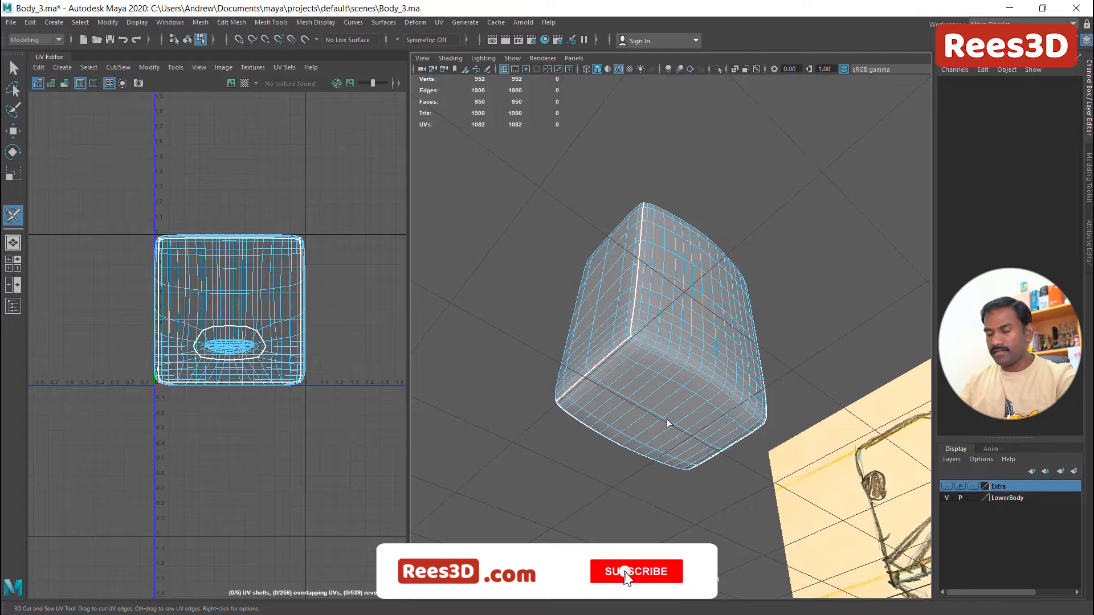
{"action": "left_click_drag", "start_coordinate": [670, 425], "coordinate": [679, 456], "text": "alt"}
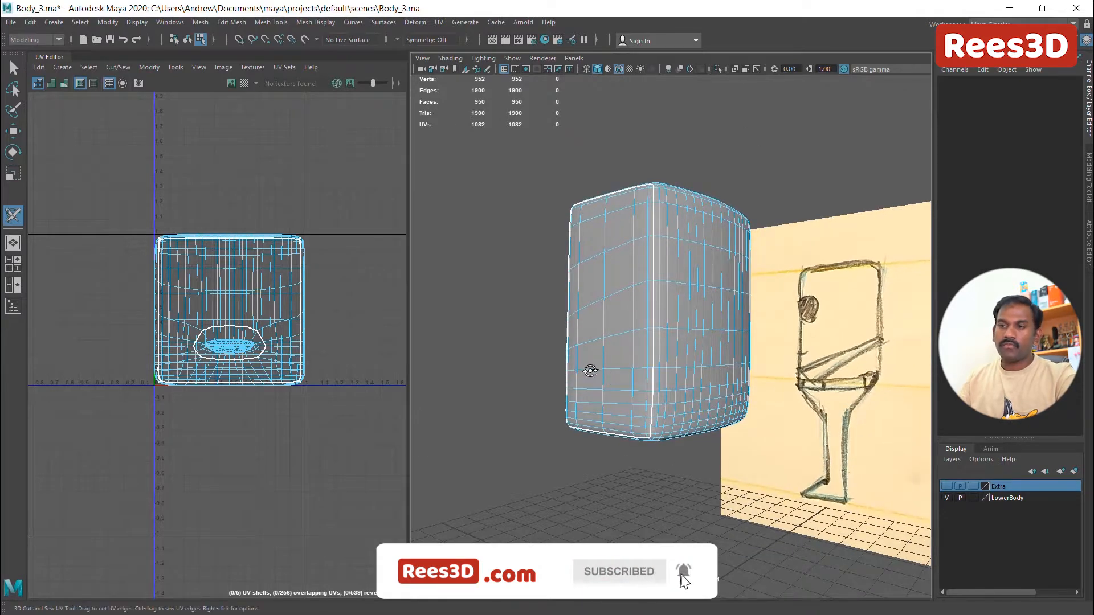
{"action": "left_click_drag", "start_coordinate": [586, 371], "coordinate": [694, 388], "text": "alt"}
{"action": "right_click_drag", "start_coordinate": [692, 384], "coordinate": [641, 381], "text": "alt"}
{"action": "left_click_drag", "start_coordinate": [641, 381], "coordinate": [683, 383], "text": "alt"}
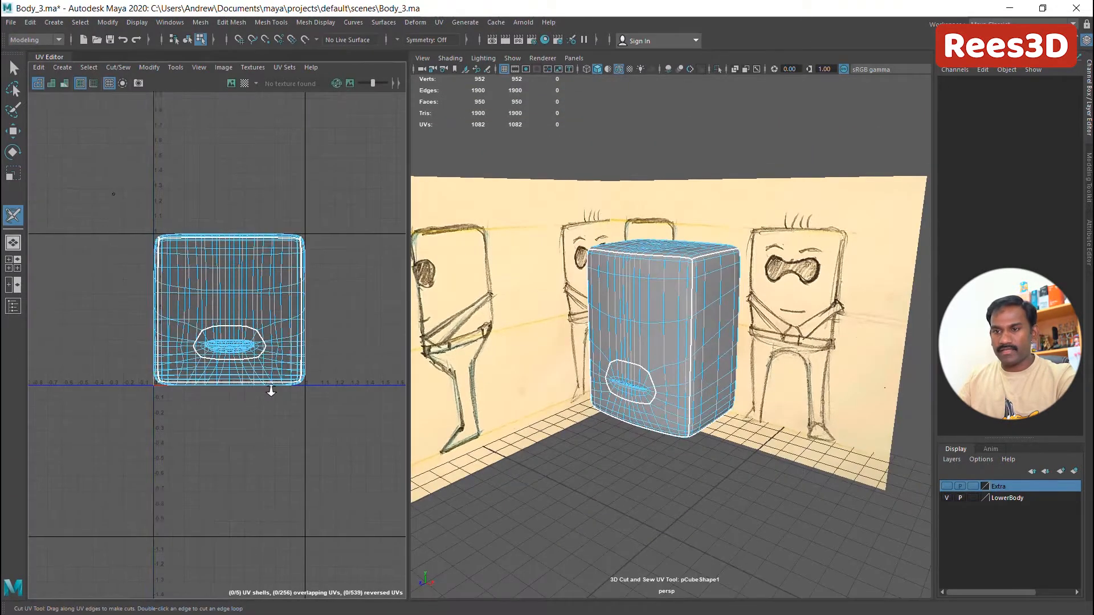
Show the UV Toolkit beside the UV Editor and expand its Unfold options
{"action": "right_click_drag", "start_coordinate": [271, 390], "coordinate": [288, 408], "text": "alt"}
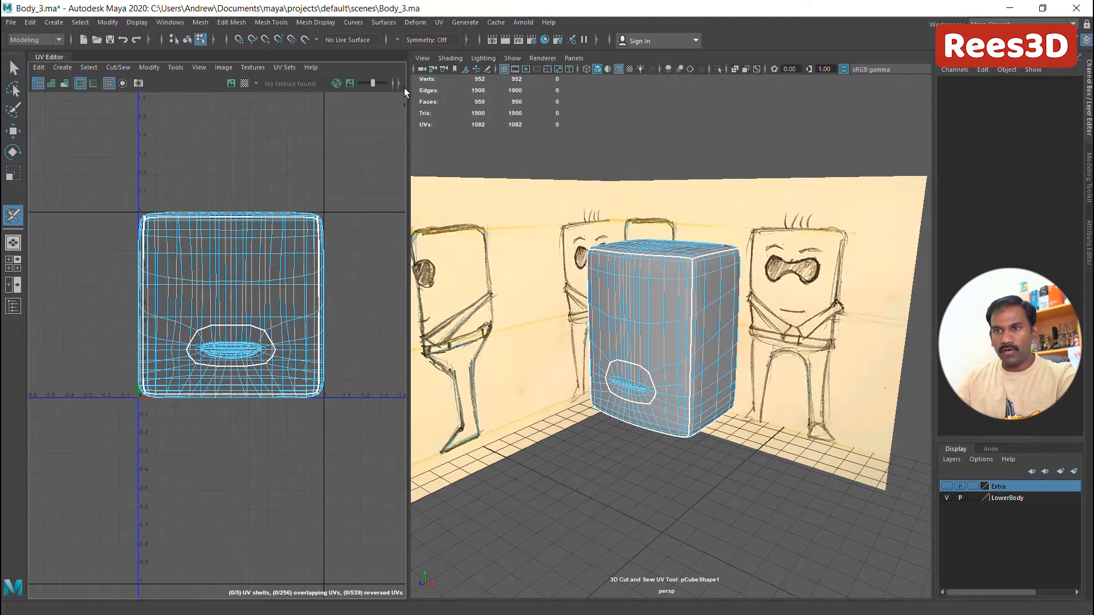
{"action": "left_click", "coordinate": [173, 69]}
{"action": "mouse_move", "coordinate": [151, 69]}
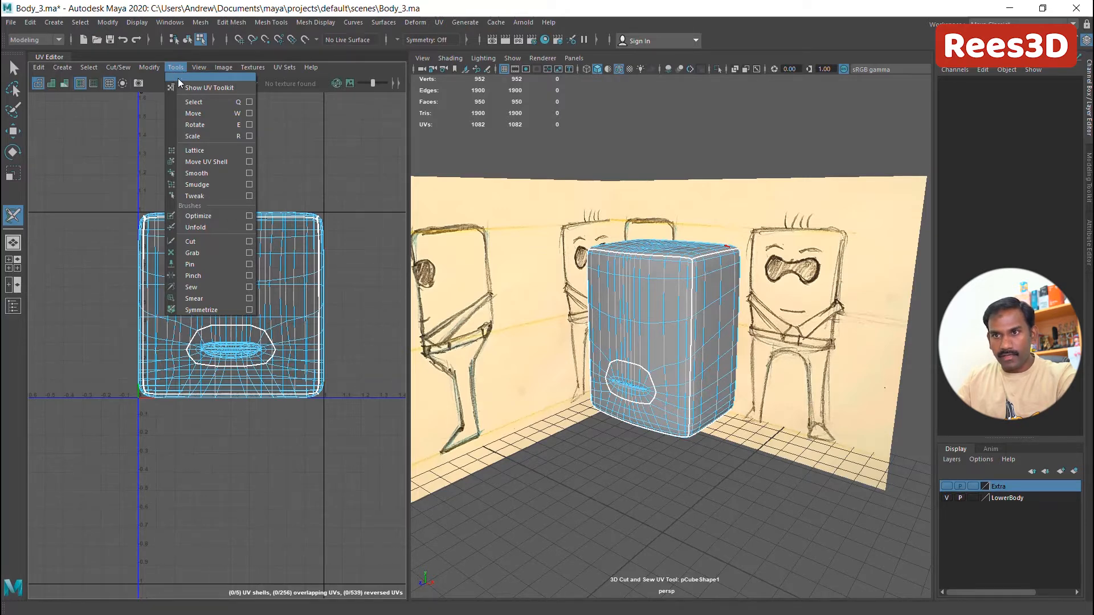
{"action": "left_click", "coordinate": [208, 87]}
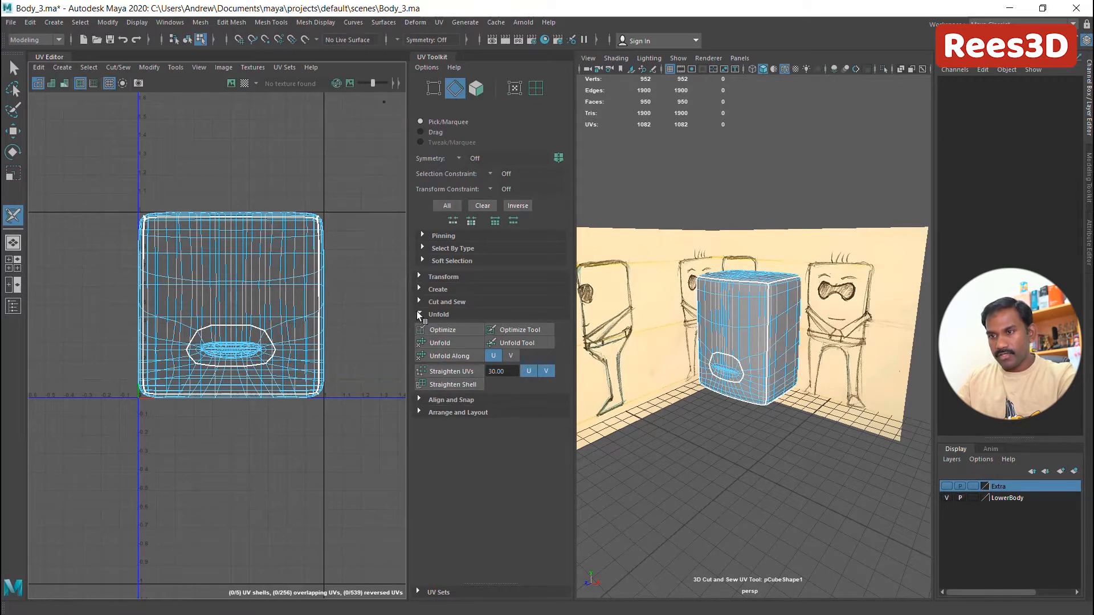
{"action": "left_click", "coordinate": [436, 314]}
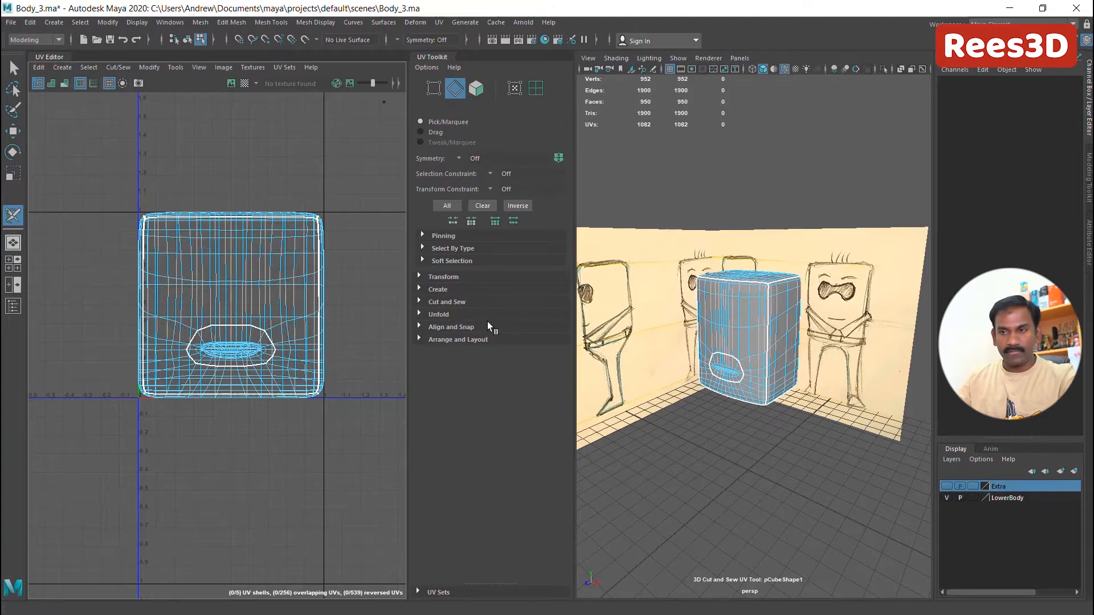
{"action": "left_click", "coordinate": [419, 313]}
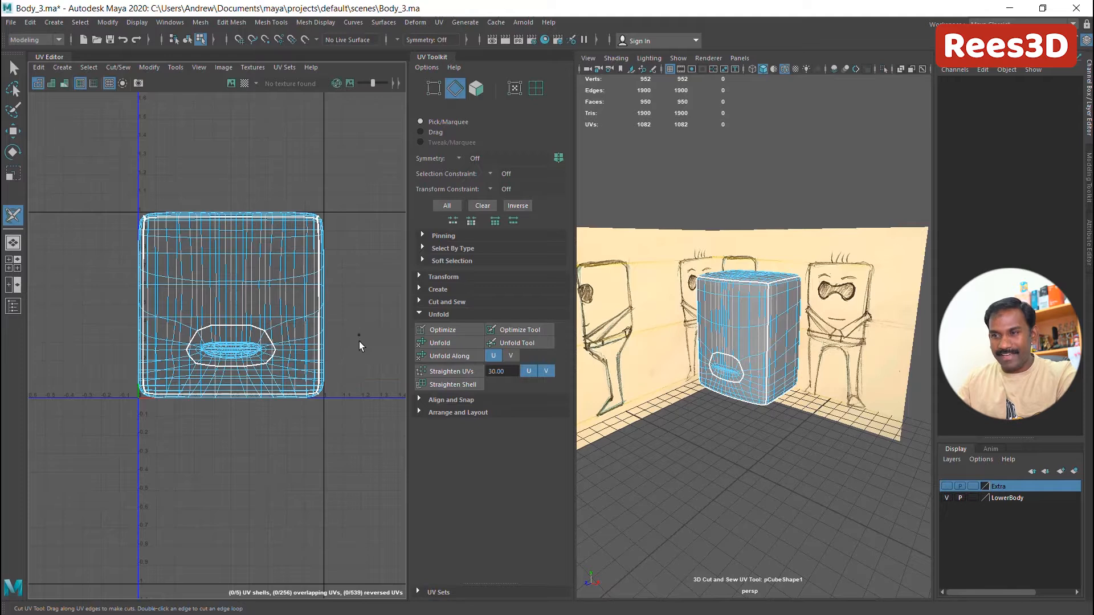
Select all of the body's UVs and unfold them into separate flattened shells
{"action": "right_click", "coordinate": [266, 249]}
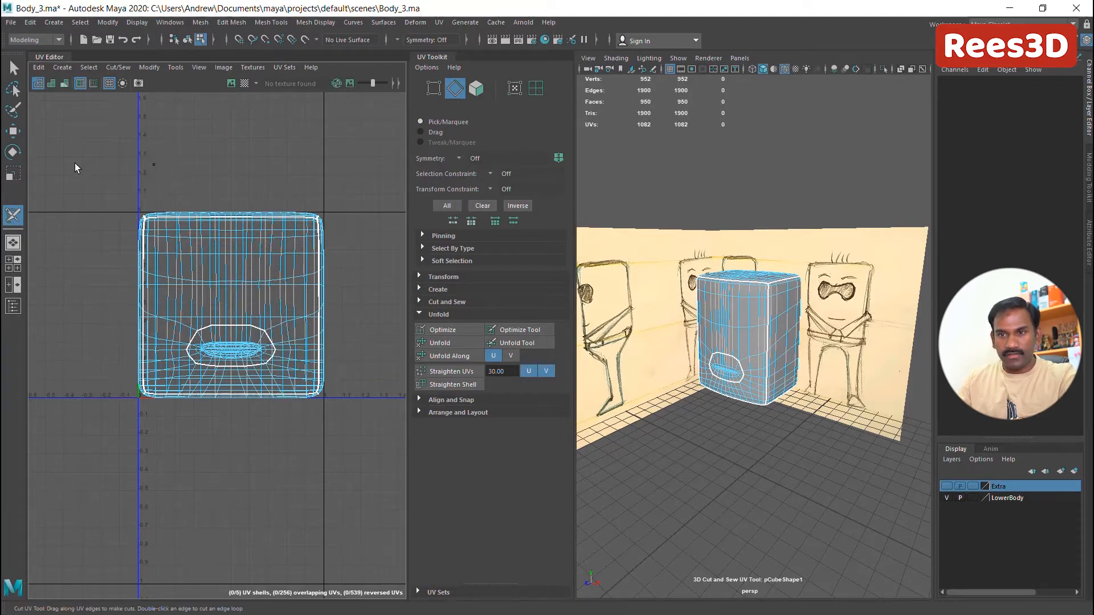
{"action": "left_click", "coordinate": [13, 133]}
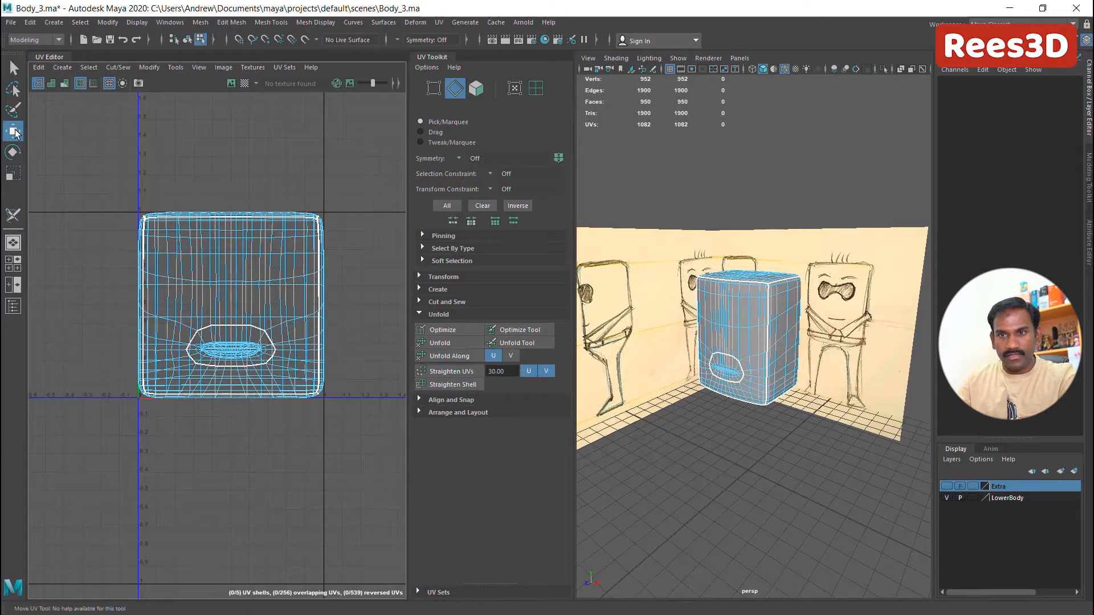
{"action": "right_click", "coordinate": [292, 254]}
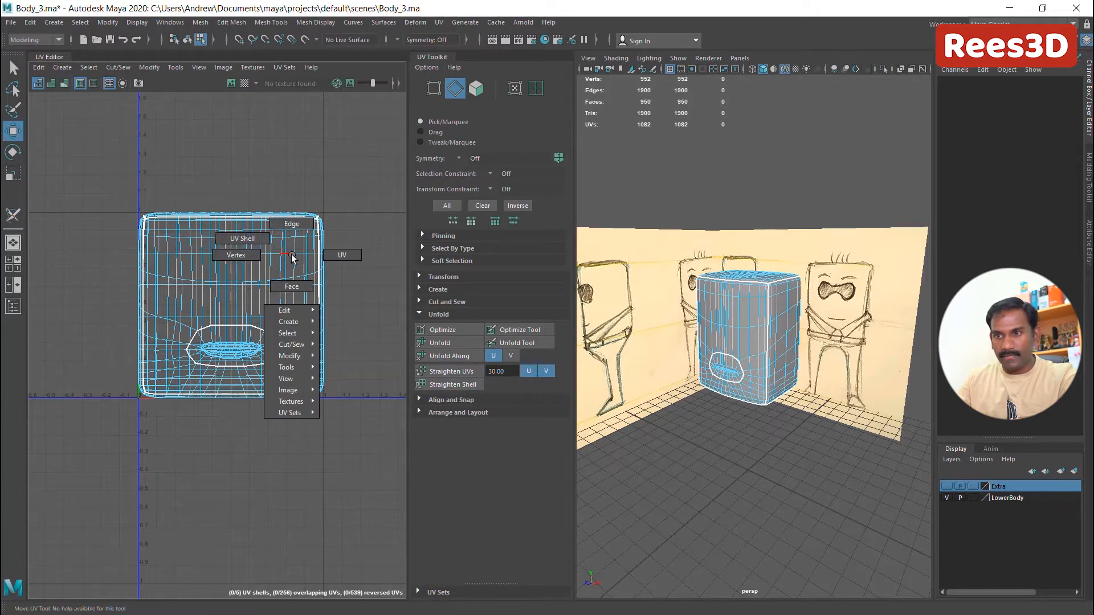
{"action": "left_click", "coordinate": [341, 255]}
{"action": "left_click_drag", "start_coordinate": [111, 180], "coordinate": [363, 438]}
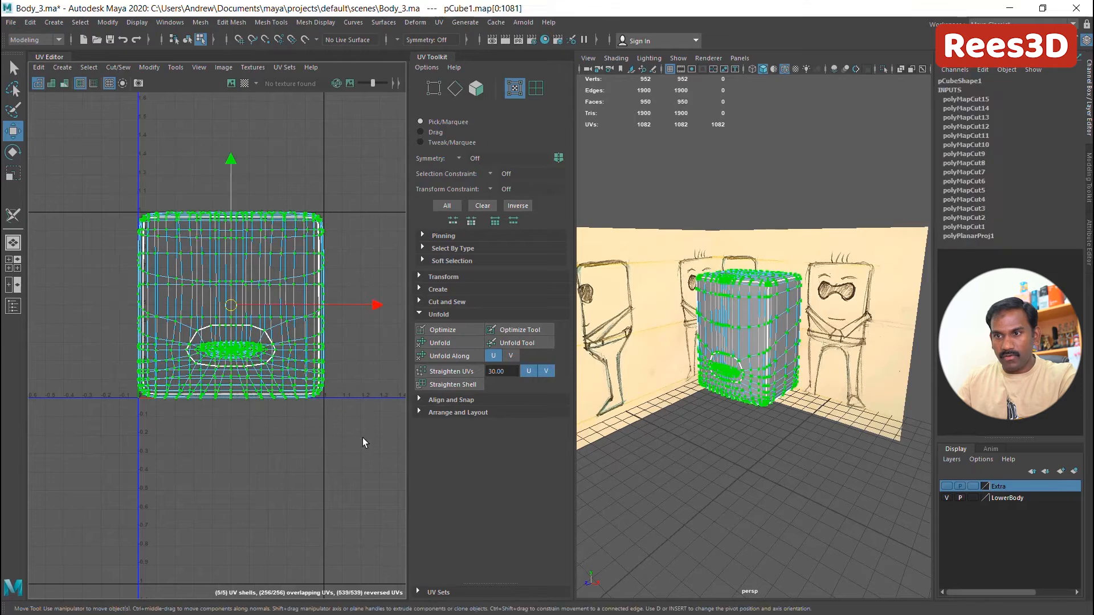
{"action": "left_click", "coordinate": [449, 342]}
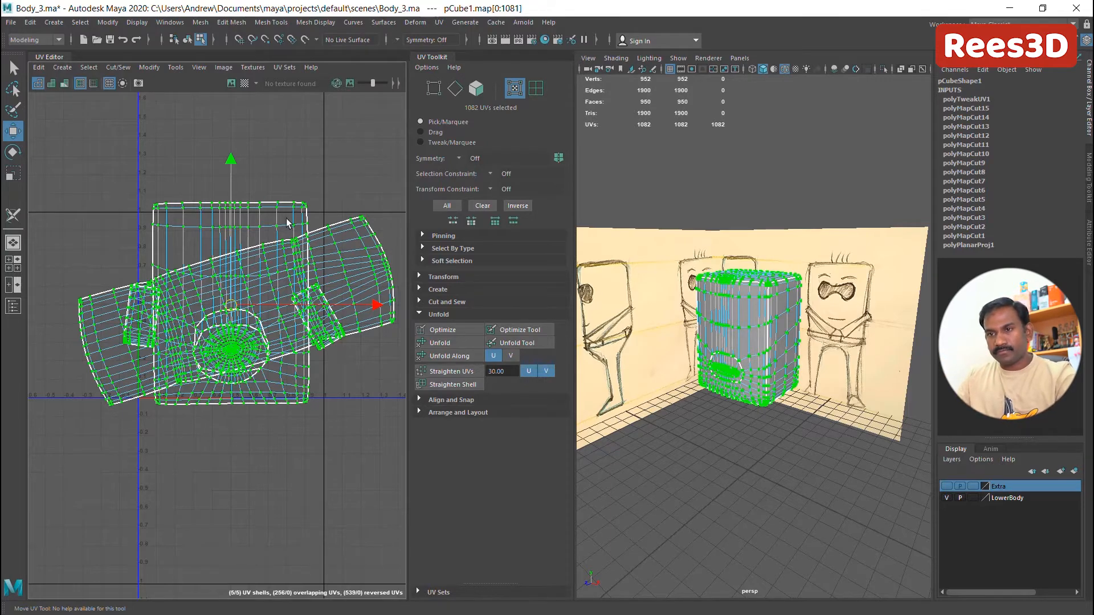
Select the front-face UV shell as a whole and move it up and left, clear of the overlapping shells
{"action": "right_click", "coordinate": [256, 199]}
{"action": "right_click_drag", "start_coordinate": [256, 199], "coordinate": [214, 180]}
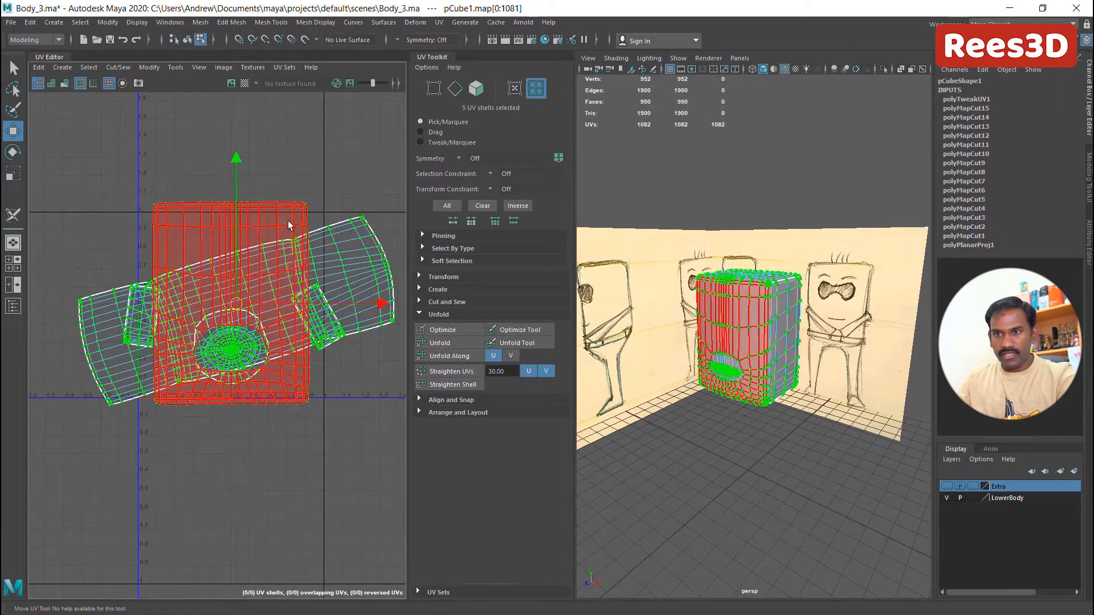
{"action": "left_click", "coordinate": [275, 212]}
{"action": "left_click_drag", "start_coordinate": [228, 304], "coordinate": [127, 189]}
{"action": "scroll", "coordinate": [237, 270], "scroll_direction": "down", "scroll_amount": 2}
{"action": "middle_click_drag", "start_coordinate": [215, 297], "coordinate": [233, 322], "text": "alt"}
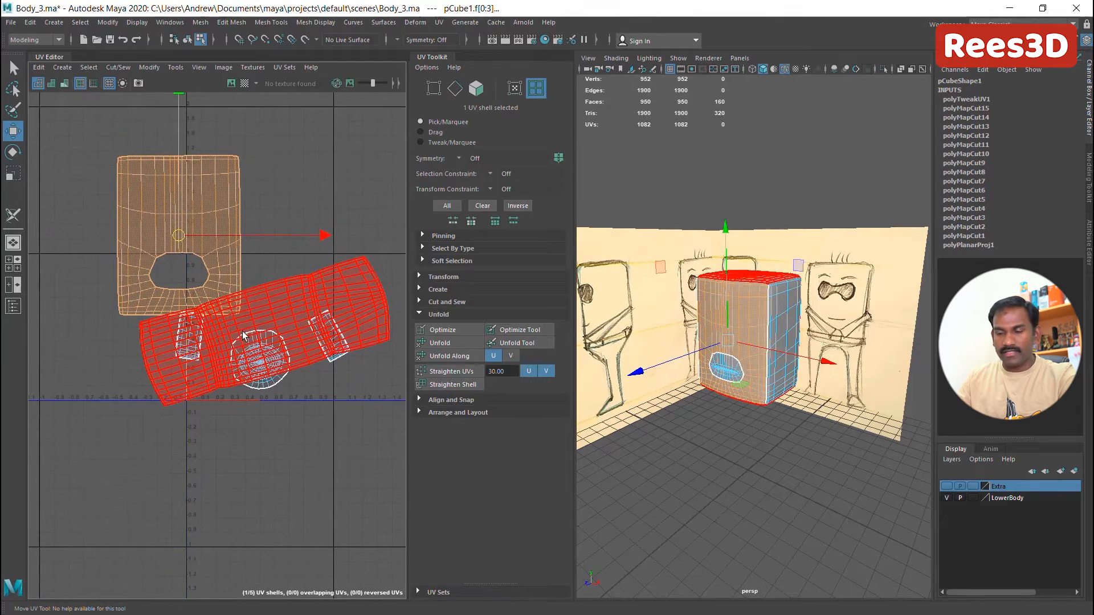
{"action": "left_click_drag", "start_coordinate": [180, 234], "coordinate": [135, 202]}
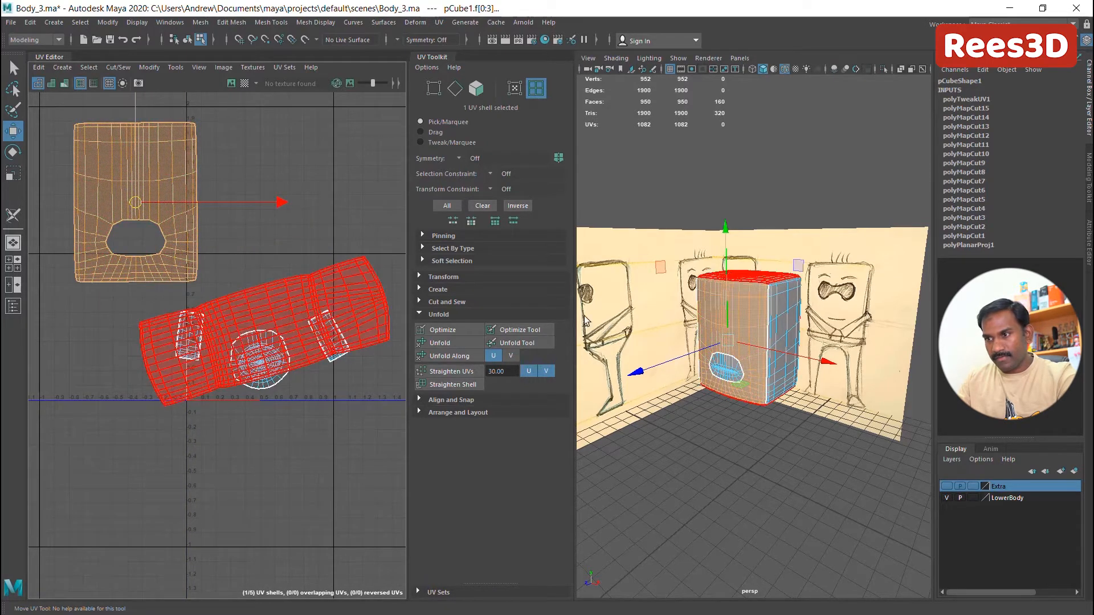
{"action": "left_click_drag", "start_coordinate": [583, 315], "coordinate": [823, 364], "text": "alt"}
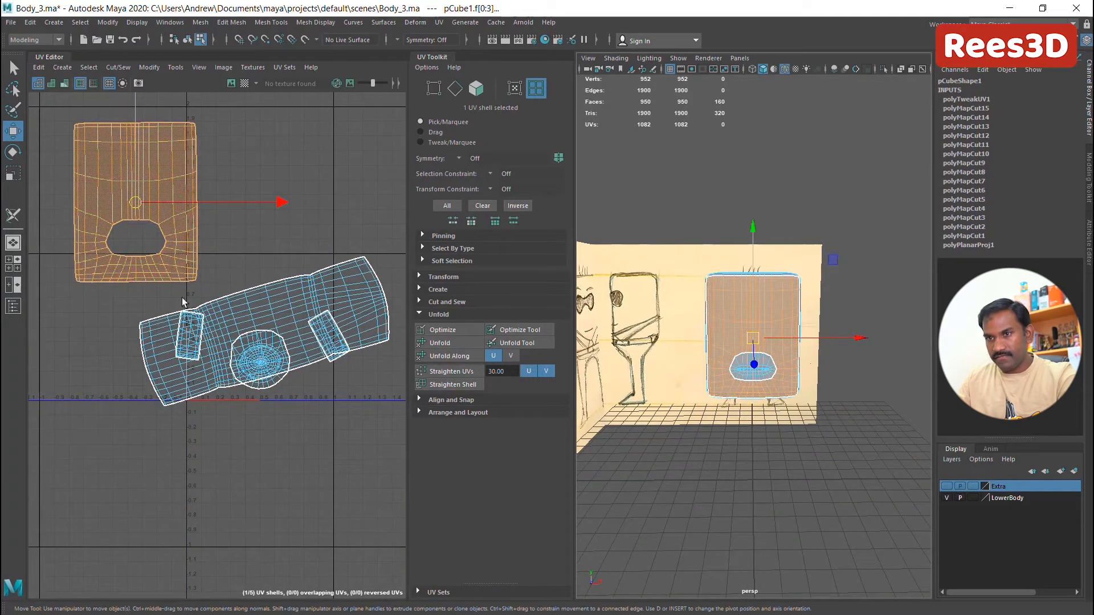
Move the two small side-face UV shells down, clear of the long wraparound strip shell
{"action": "left_click", "coordinate": [313, 354]}
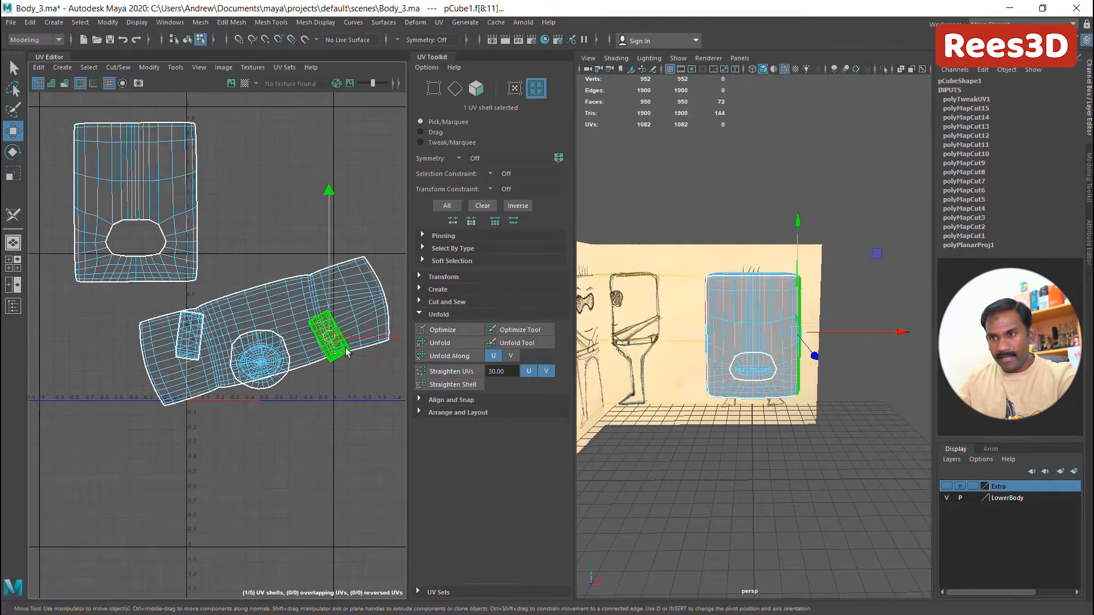
{"action": "left_click_drag", "start_coordinate": [312, 354], "coordinate": [320, 426]}
{"action": "left_click_drag", "start_coordinate": [786, 351], "coordinate": [672, 348], "text": "alt"}
{"action": "left_click", "coordinate": [190, 335]}
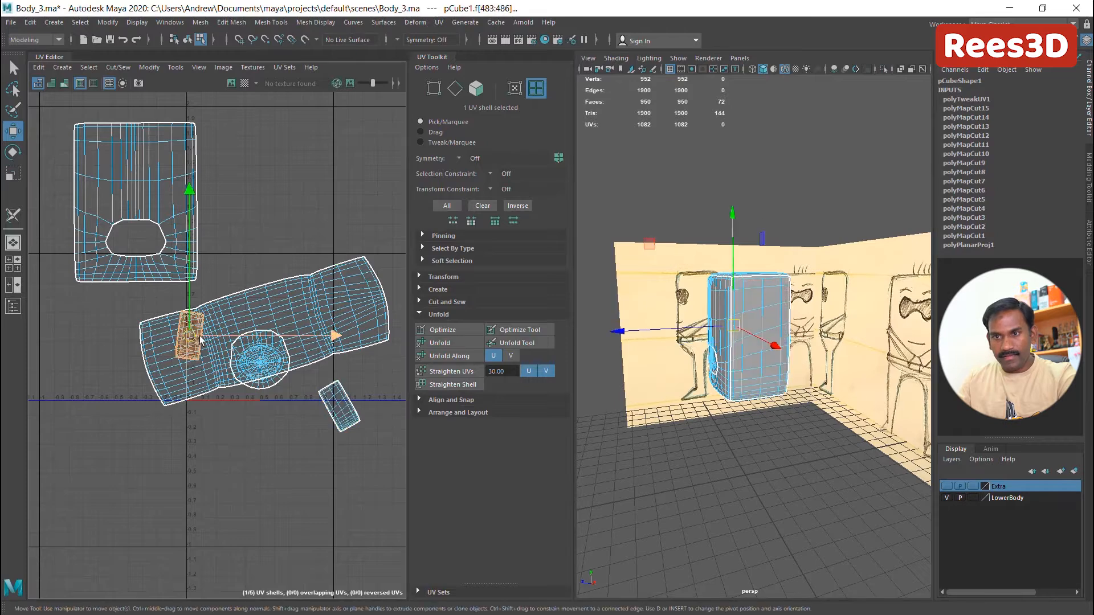
{"action": "left_click_drag", "start_coordinate": [189, 335], "coordinate": [206, 483]}
Separate the long wraparound strip from the round mouth shell by moving the strip beside the front-face shell
{"action": "left_click", "coordinate": [268, 333]}
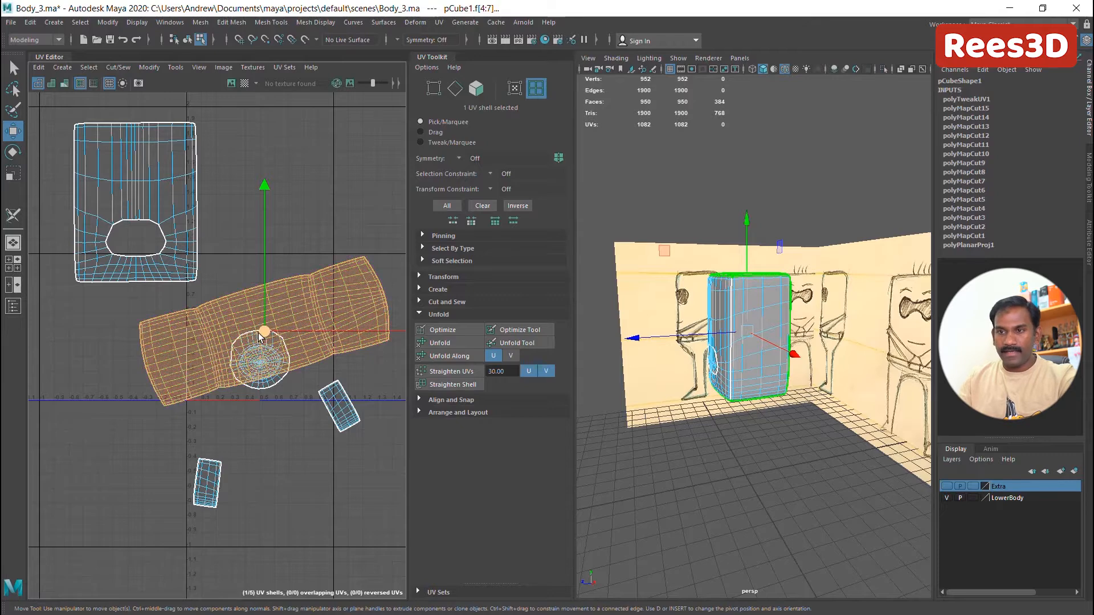
{"action": "left_click_drag", "start_coordinate": [267, 334], "coordinate": [322, 192]}
{"action": "left_click", "coordinate": [253, 358]}
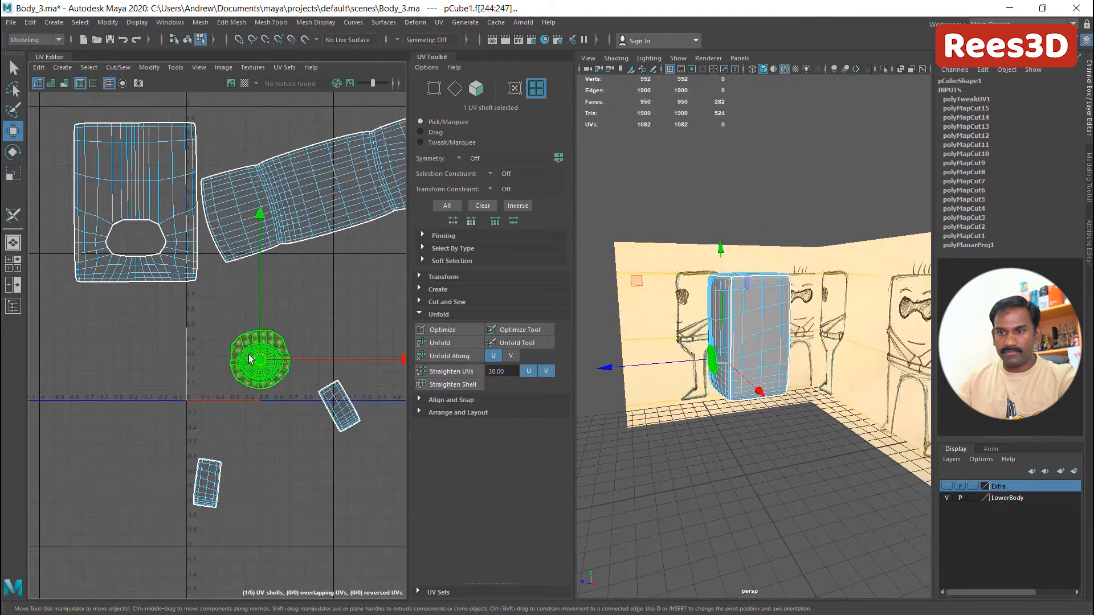
{"action": "left_click_drag", "start_coordinate": [262, 357], "coordinate": [283, 332]}
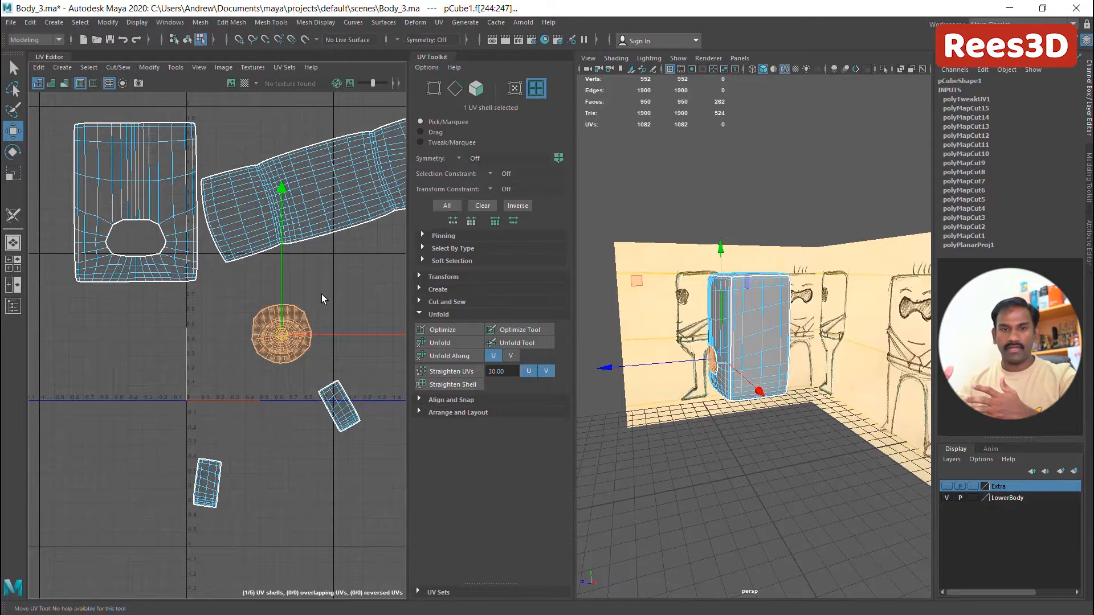
Scale the front-face shell down uniformly and place it in the upper-left part of the 0–1 UV tile
{"action": "middle_click_drag", "start_coordinate": [236, 318], "coordinate": [187, 370], "text": "alt"}
{"action": "left_click", "coordinate": [134, 330]}
{"action": "mouse_move", "coordinate": [240, 334]}
{"action": "middle_mouse_down", "text": "alt"}
{"action": "mouse_move", "coordinate": [336, 330]}
{"action": "mouse_move", "coordinate": [222, 338]}
{"action": "middle_mouse_up", "text": "alt"}
{"action": "scroll", "coordinate": [264, 332], "scroll_direction": "down", "scroll_amount": 1}
{"action": "left_click", "coordinate": [13, 175]}
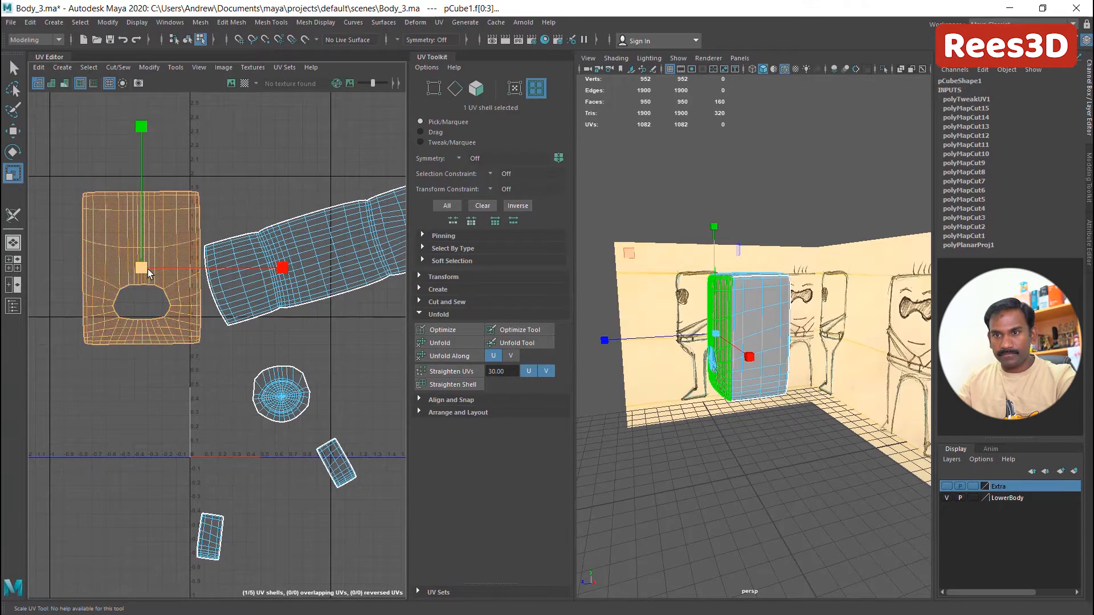
{"action": "left_click_drag", "start_coordinate": [147, 269], "coordinate": [73, 299]}
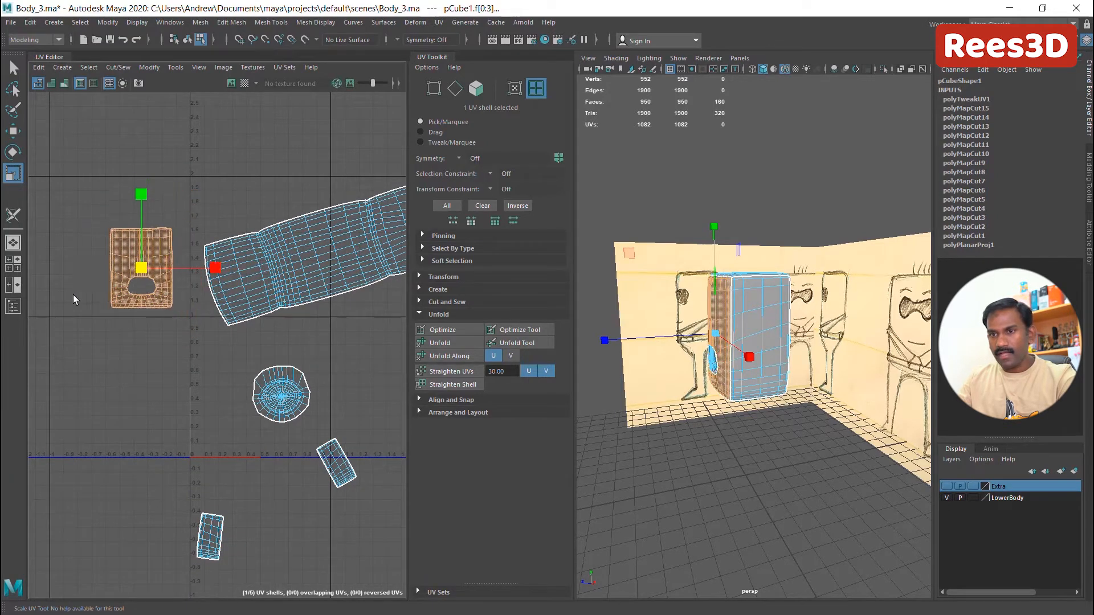
{"action": "left_click", "coordinate": [12, 131]}
{"action": "left_click_drag", "start_coordinate": [202, 315], "coordinate": [249, 390]}
{"action": "scroll", "coordinate": [258, 373], "scroll_direction": "up", "scroll_amount": 3}
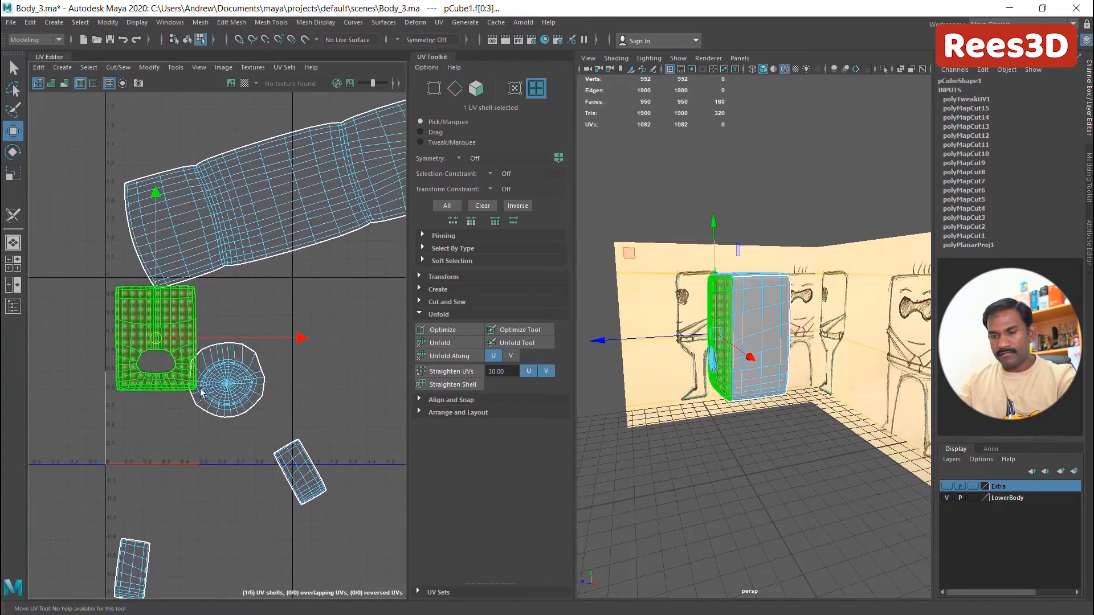
{"action": "scroll", "coordinate": [286, 362], "scroll_direction": "up", "scroll_amount": 3}
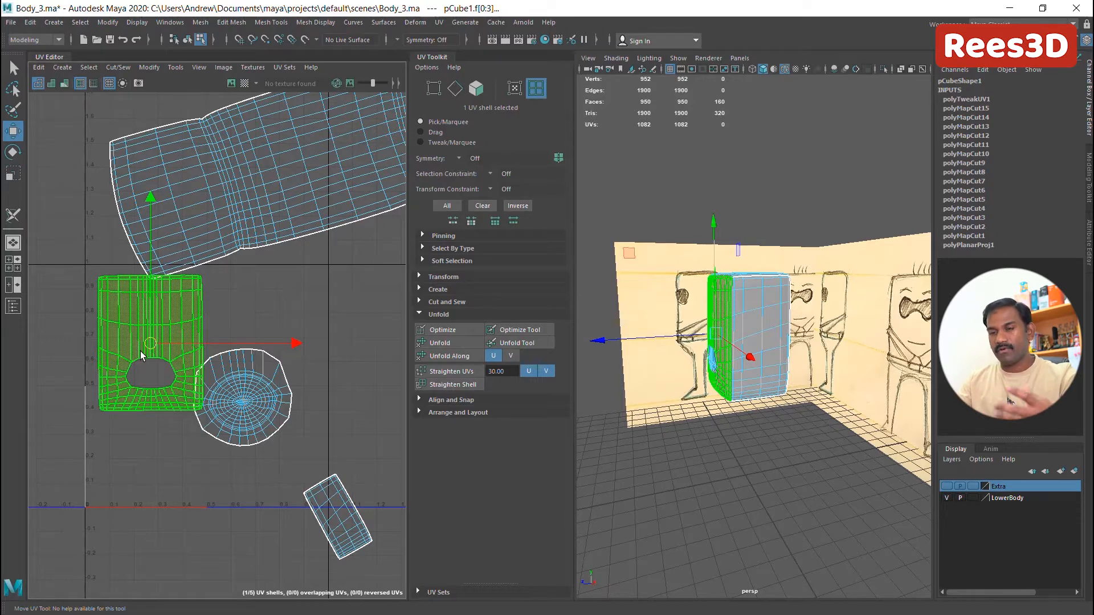
Rotate the long strip shell upright, scale it down uniformly and move it beside the front-face shell inside the UV tile
{"action": "left_click", "coordinate": [251, 241]}
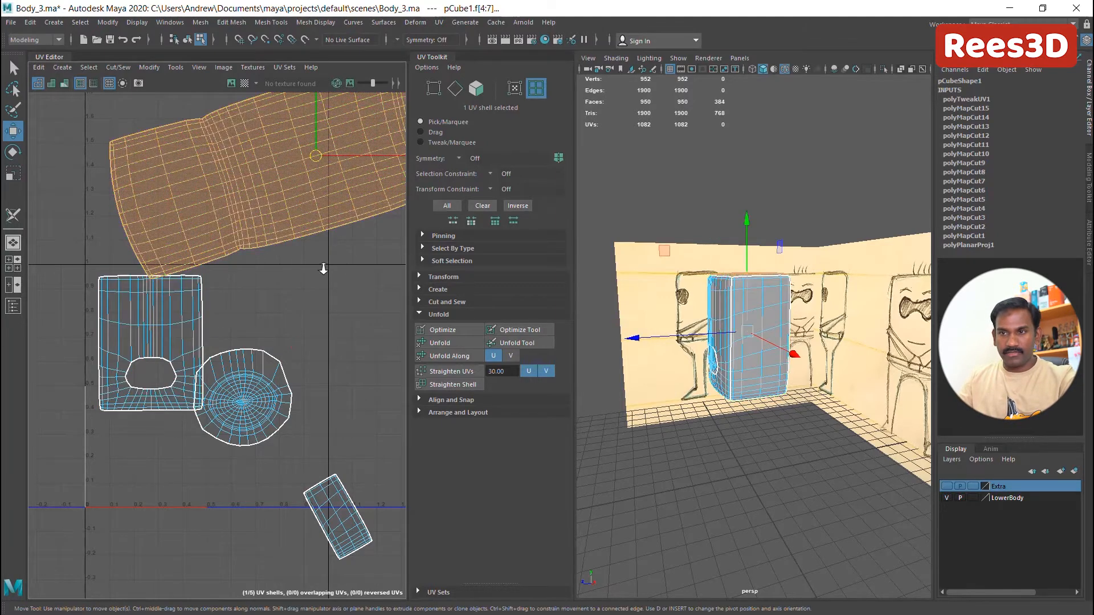
{"action": "scroll", "coordinate": [323, 268], "scroll_direction": "down", "scroll_amount": 4}
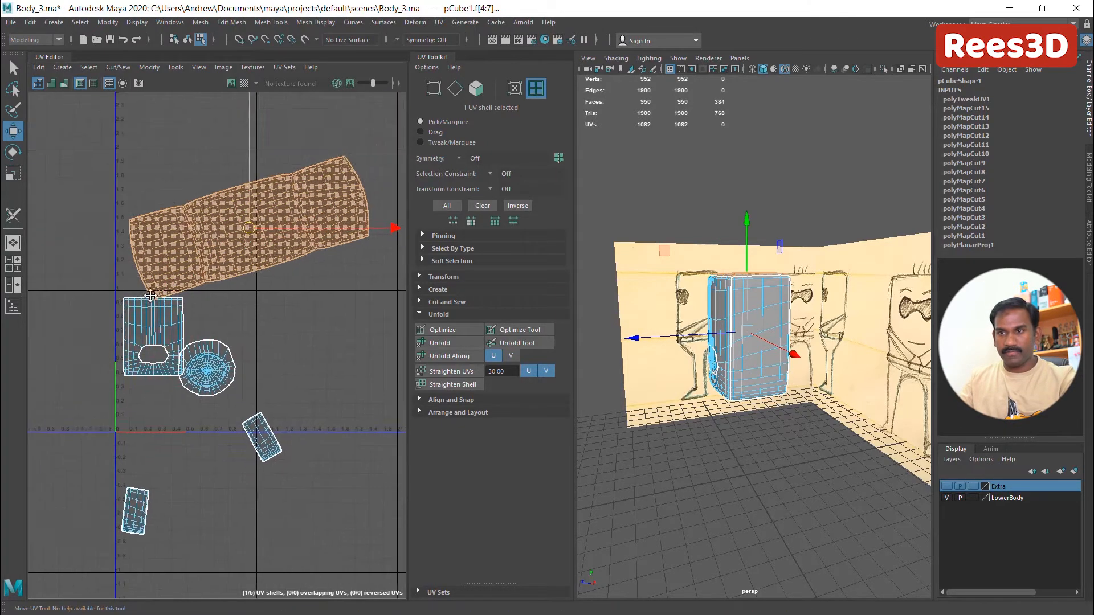
{"action": "left_click", "coordinate": [13, 156]}
{"action": "left_click_drag", "start_coordinate": [366, 172], "coordinate": [216, 117]}
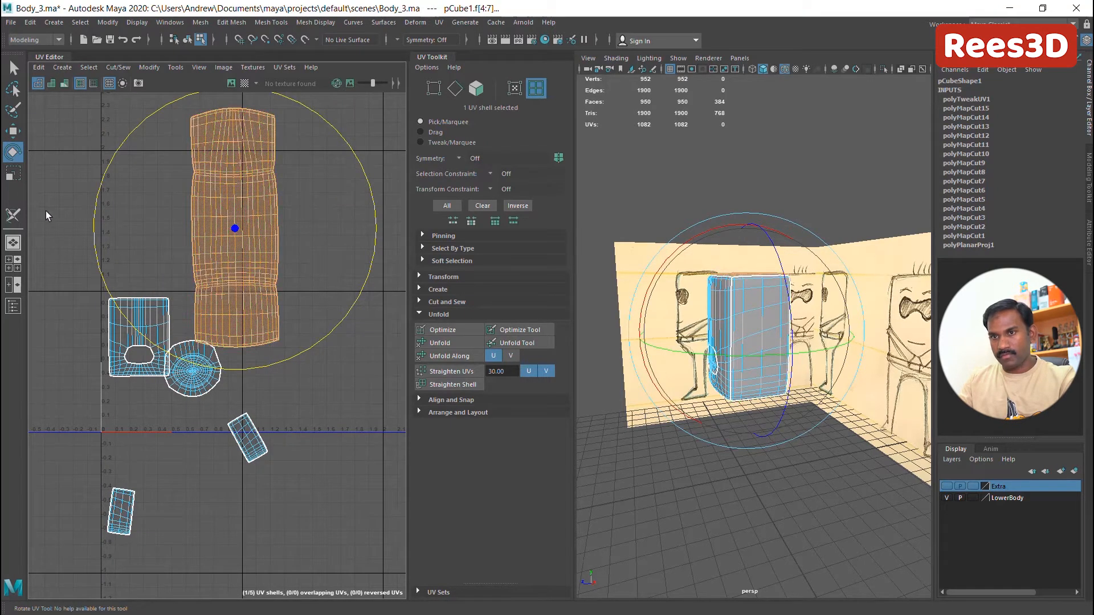
{"action": "left_click", "coordinate": [13, 173]}
{"action": "left_click_drag", "start_coordinate": [232, 228], "coordinate": [162, 259]}
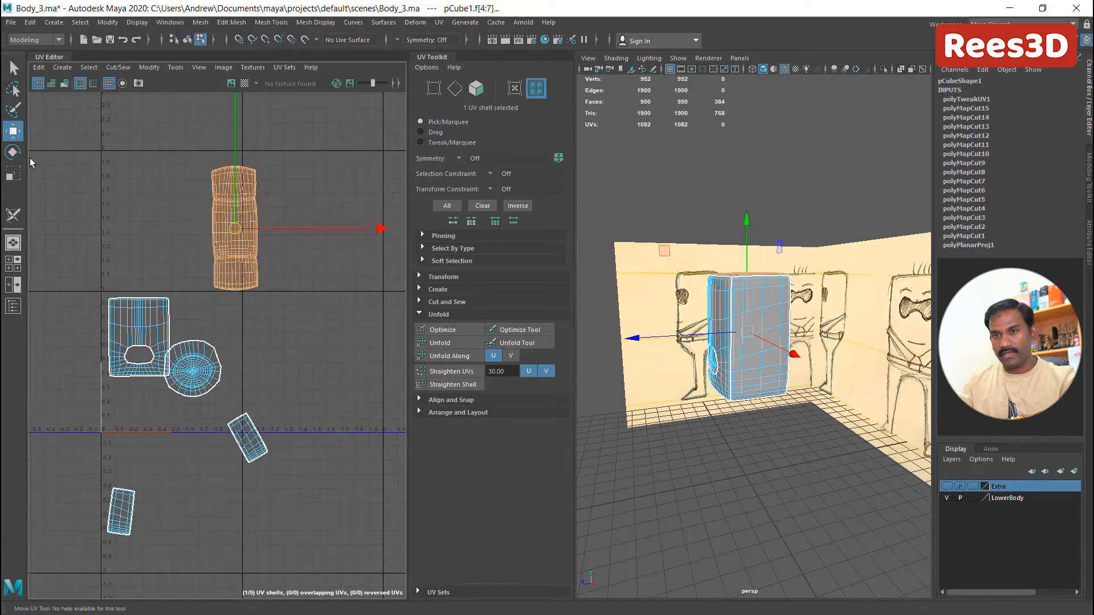
{"action": "left_click_drag", "start_coordinate": [234, 229], "coordinate": [210, 353]}
{"action": "right_click_drag", "start_coordinate": [201, 360], "coordinate": [292, 388], "text": "alt"}
{"action": "middle_click_drag", "start_coordinate": [257, 375], "coordinate": [284, 372], "text": "alt"}
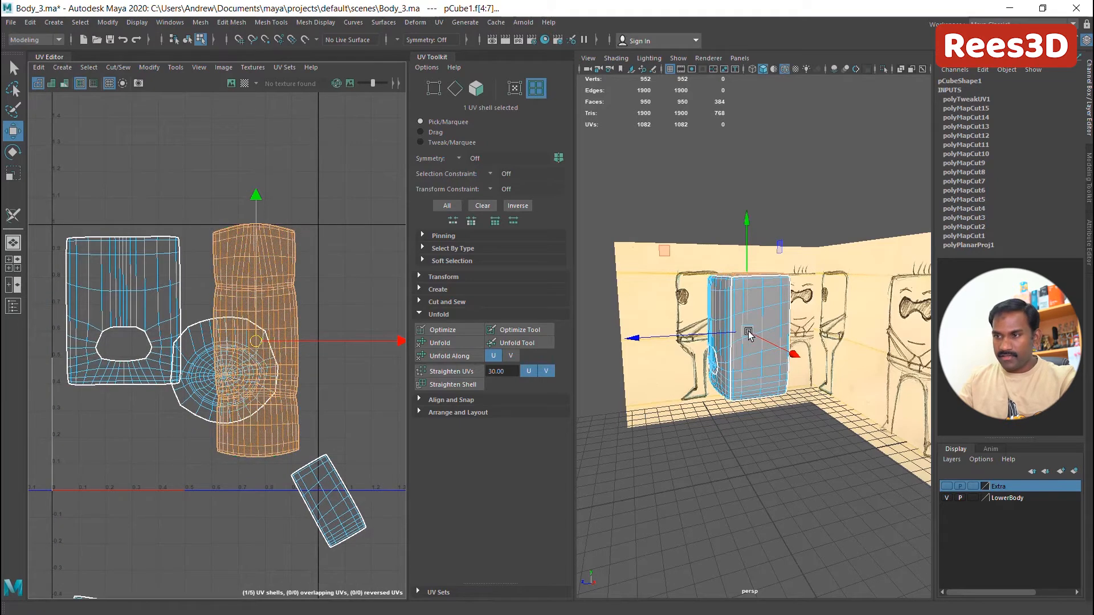
Enlarge the upright strip shell slightly and shift it down so it stays within the UV tile
{"action": "left_click_drag", "start_coordinate": [748, 335], "coordinate": [797, 337], "text": "alt"}
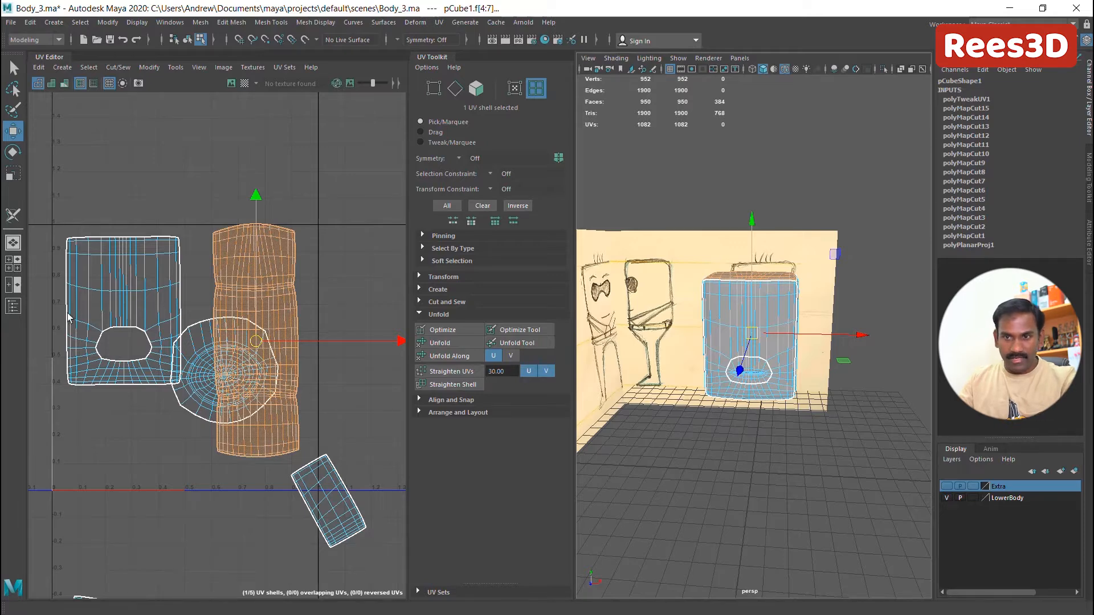
{"action": "right_click_drag", "start_coordinate": [233, 335], "coordinate": [284, 342], "text": "alt"}
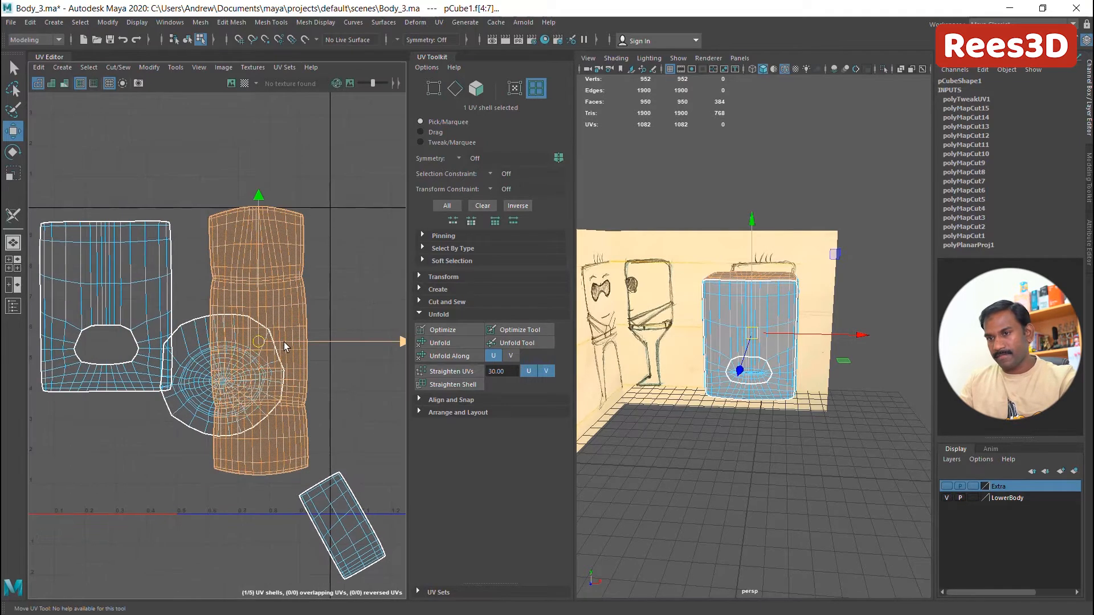
{"action": "middle_click_drag", "start_coordinate": [284, 342], "coordinate": [269, 335], "text": "alt"}
{"action": "key", "text": "r"}
{"action": "left_click_drag", "start_coordinate": [248, 333], "coordinate": [245, 362]}
{"action": "key", "text": "w"}
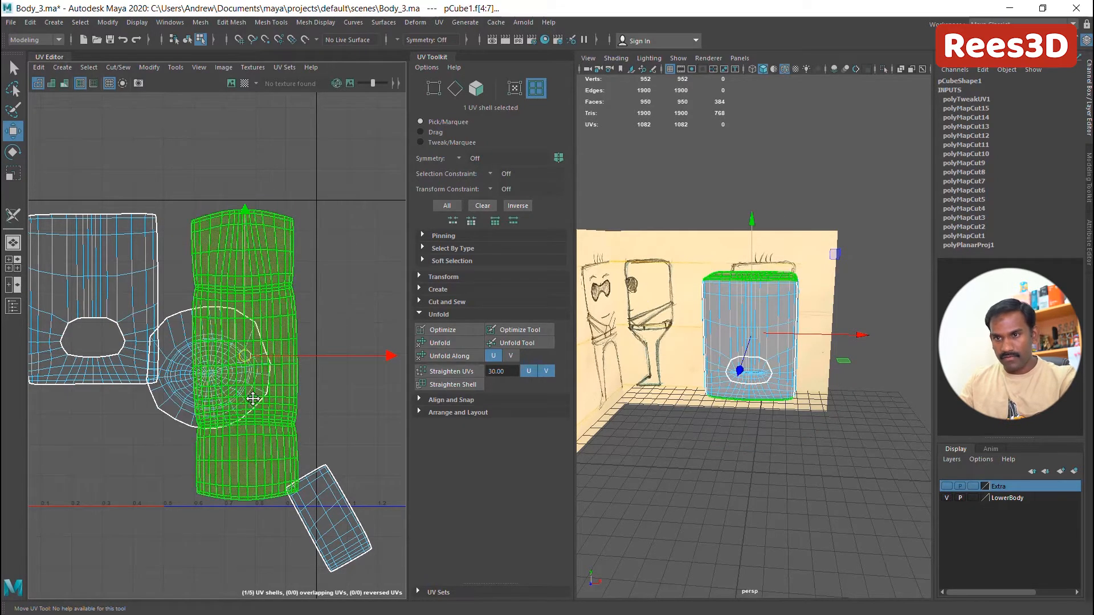
Move the round mouth shell beneath the front-face shell and scale it down slightly to fit the tile's lower-left corner
{"action": "middle_click_drag", "start_coordinate": [251, 387], "coordinate": [332, 359], "text": "alt"}
{"action": "left_click", "coordinate": [261, 355]}
{"action": "left_click_drag", "start_coordinate": [295, 341], "coordinate": [154, 421]}
{"action": "key", "text": "e"}
{"action": "key", "text": "r"}
{"action": "key", "text": "w"}
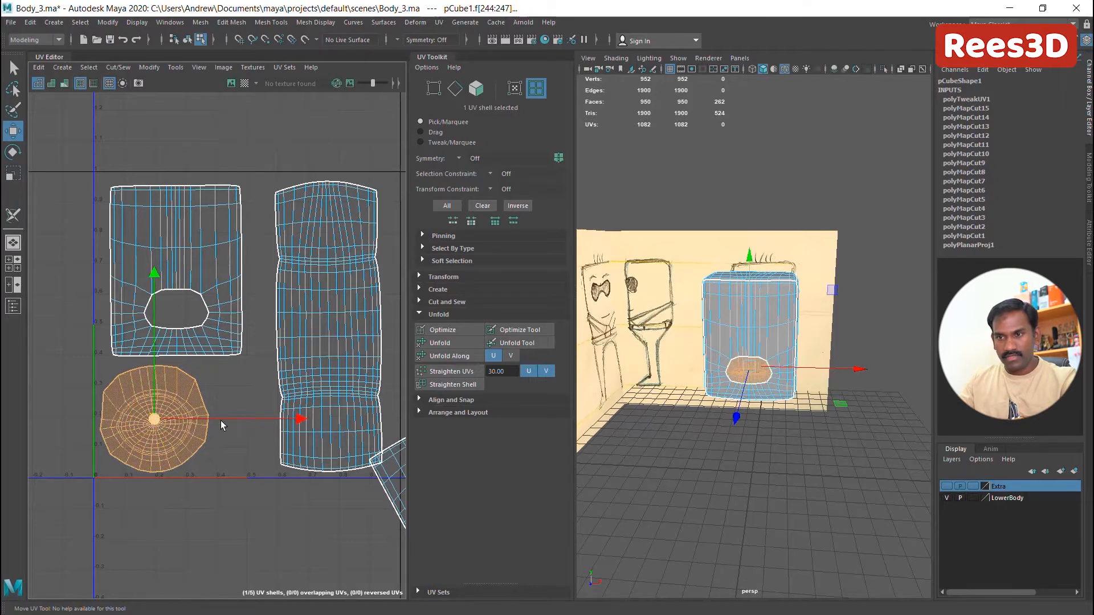
Reduce the upright strip shell slightly and move it up near the top edge of the UV tile
{"action": "middle_click_drag", "start_coordinate": [251, 411], "coordinate": [211, 379], "text": "alt"}
{"action": "left_click", "coordinate": [287, 300]}
{"action": "left_click_drag", "start_coordinate": [287, 299], "coordinate": [301, 274]}
{"action": "key", "text": "e"}
{"action": "key", "text": "r"}
{"action": "key", "text": "w"}
Straighten the side-face shell from the character's left to stand upright and place it beside the round mouth shell
{"action": "left_click", "coordinate": [368, 459]}
{"action": "left_click_drag", "start_coordinate": [372, 459], "coordinate": [269, 467]}
{"action": "left_click_drag", "start_coordinate": [792, 328], "coordinate": [640, 344], "text": "alt"}
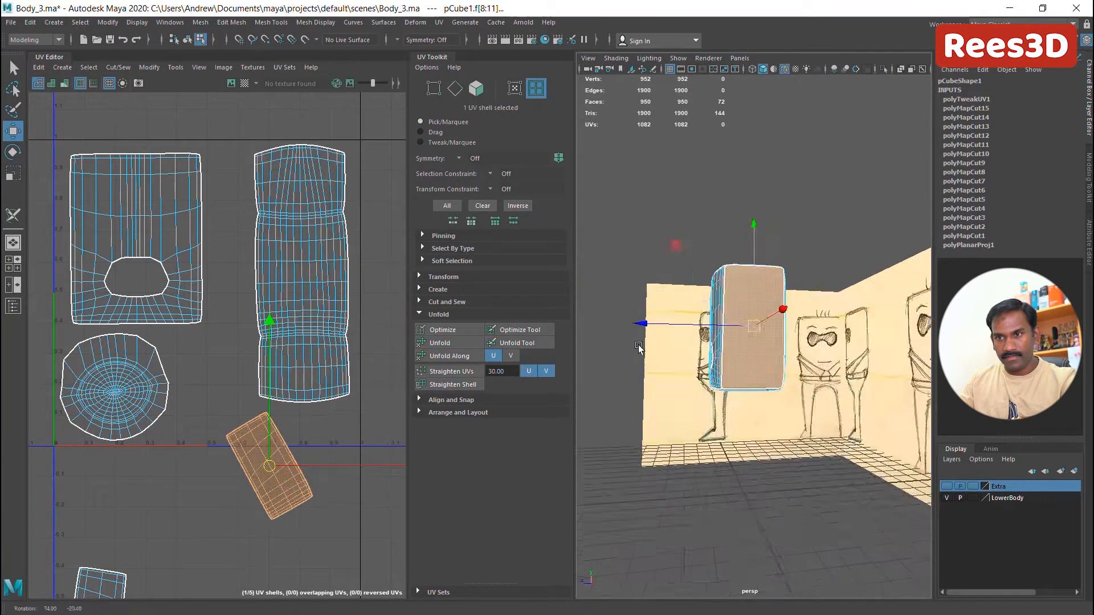
{"action": "scroll", "coordinate": [640, 344], "scroll_direction": "up", "scroll_amount": 6}
{"action": "key", "text": "r"}
{"action": "key", "text": "e"}
{"action": "left_click_drag", "start_coordinate": [353, 438], "coordinate": [371, 408]}
{"action": "key", "text": "w"}
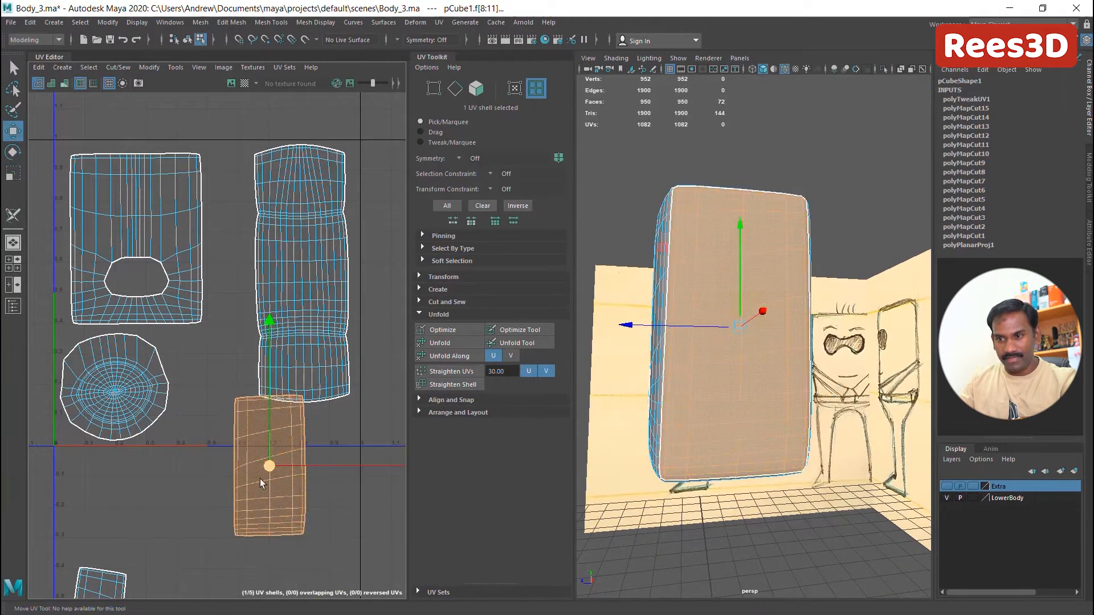
{"action": "left_click_drag", "start_coordinate": [269, 477], "coordinate": [244, 377]}
Scale up the other side-face shell, place it in the tile's lower-right corner, and fine-tune the first side shell's size and position
{"action": "left_click", "coordinate": [112, 574]}
{"action": "left_click_drag", "start_coordinate": [97, 472], "coordinate": [98, 254]}
{"action": "key", "text": "r"}
{"action": "left_click_drag", "start_coordinate": [97, 401], "coordinate": [339, 361]}
{"action": "key", "text": "e"}
{"action": "key", "text": "w"}
{"action": "left_click", "coordinate": [231, 377]}
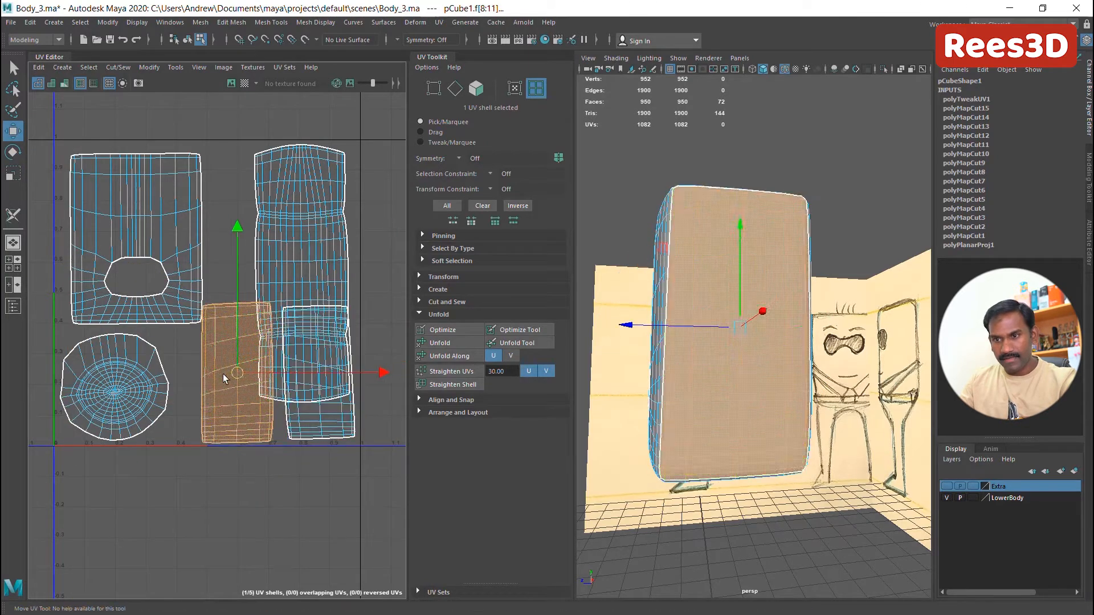
{"action": "left_click_drag", "start_coordinate": [229, 376], "coordinate": [234, 380]}
Scale the upright strip shell down further and fit it into the upper-right part of the UV tile
{"action": "left_click", "coordinate": [334, 254]}
{"action": "key", "text": "r"}
{"action": "left_click_drag", "start_coordinate": [302, 273], "coordinate": [272, 286]}
{"action": "key", "text": "w"}
{"action": "left_click_drag", "start_coordinate": [302, 272], "coordinate": [377, 208]}
{"action": "key", "text": "r"}
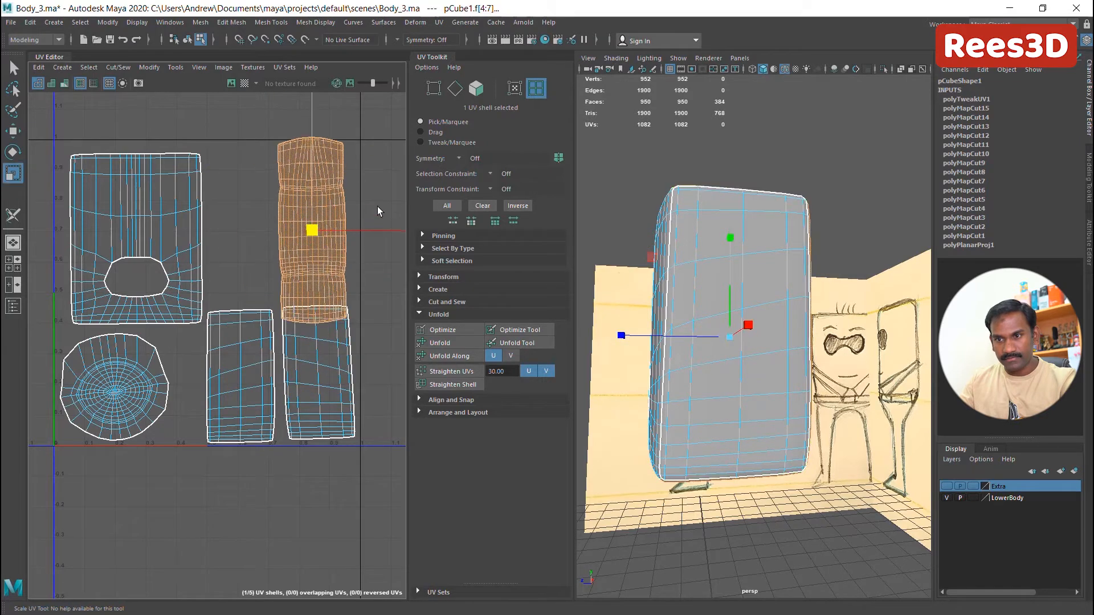
{"action": "key", "text": "w"}
{"action": "mouse_move", "coordinate": [310, 232]}
{"action": "left_mouse_down"}
{"action": "mouse_move", "coordinate": [262, 249]}
{"action": "mouse_move", "coordinate": [315, 246]}
{"action": "left_mouse_up"}
Shrink the lower-right side-face shell and move it just below the strip shell
{"action": "left_click", "coordinate": [337, 367]}
{"action": "key", "text": "r"}
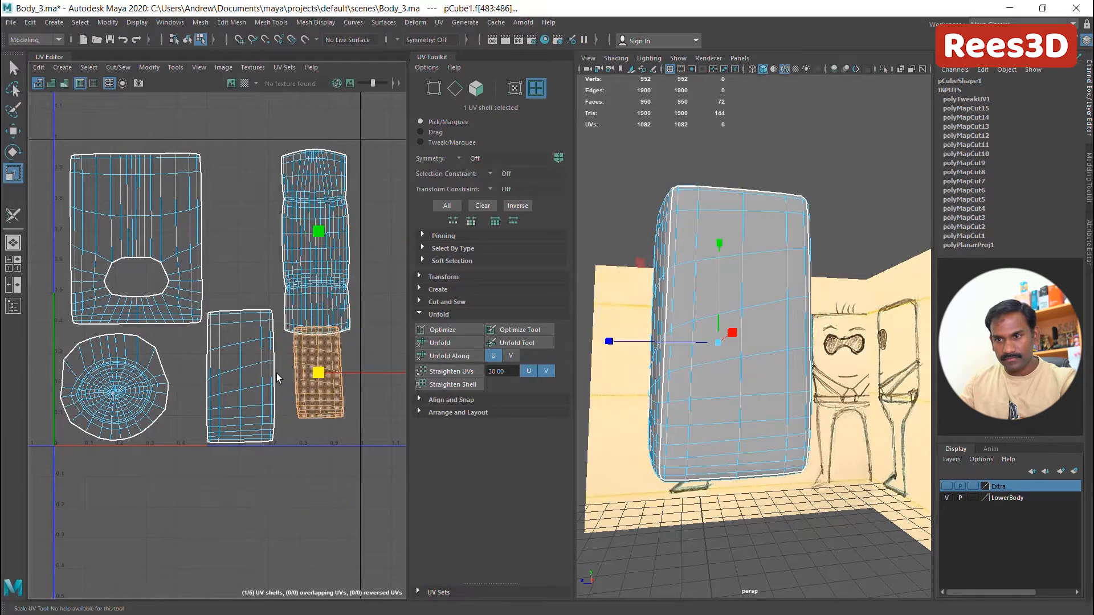
{"action": "left_click_drag", "start_coordinate": [342, 360], "coordinate": [345, 359]}
{"action": "key", "text": "w"}
{"action": "left_click_drag", "start_coordinate": [319, 374], "coordinate": [324, 391]}
{"action": "key", "text": "r"}
{"action": "key", "text": "e"}
Scale the other side-face shell down to a similar size and set both side shells next to each other beside the mouth shell
{"action": "left_click", "coordinate": [242, 379]}
{"action": "key", "text": "r"}
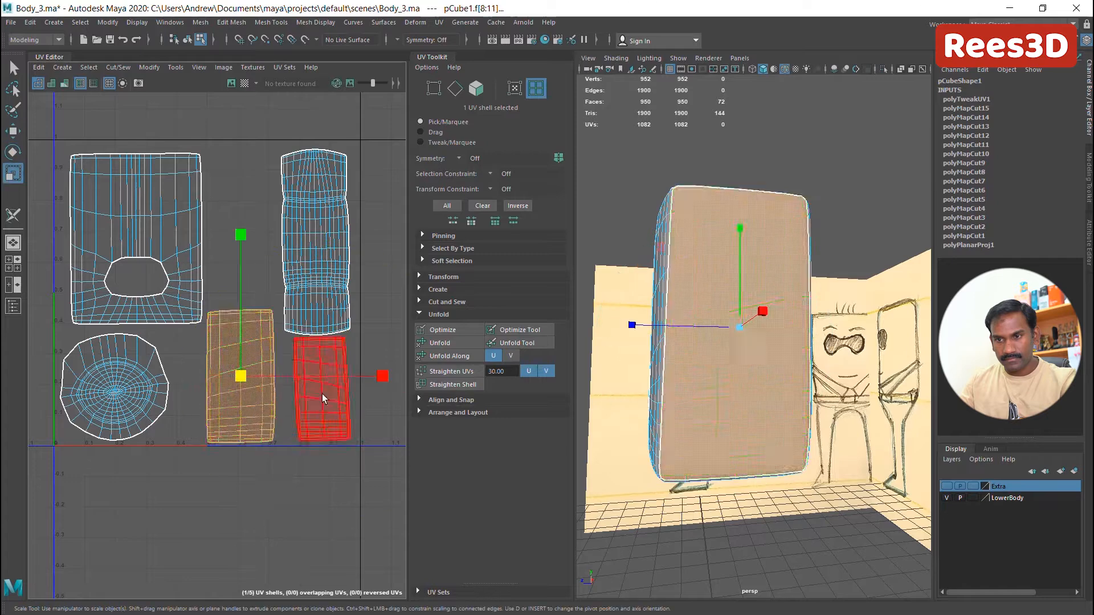
{"action": "left_click_drag", "start_coordinate": [242, 377], "coordinate": [203, 389]}
{"action": "key", "text": "w"}
{"action": "left_click", "coordinate": [319, 392]}
{"action": "left_click_drag", "start_coordinate": [322, 390], "coordinate": [266, 389]}
Rotate the upright strip shell slightly counter-clockwise and scale it down to fit inside the tile's upper-right area
{"action": "left_click", "coordinate": [316, 241]}
{"action": "key", "text": "r"}
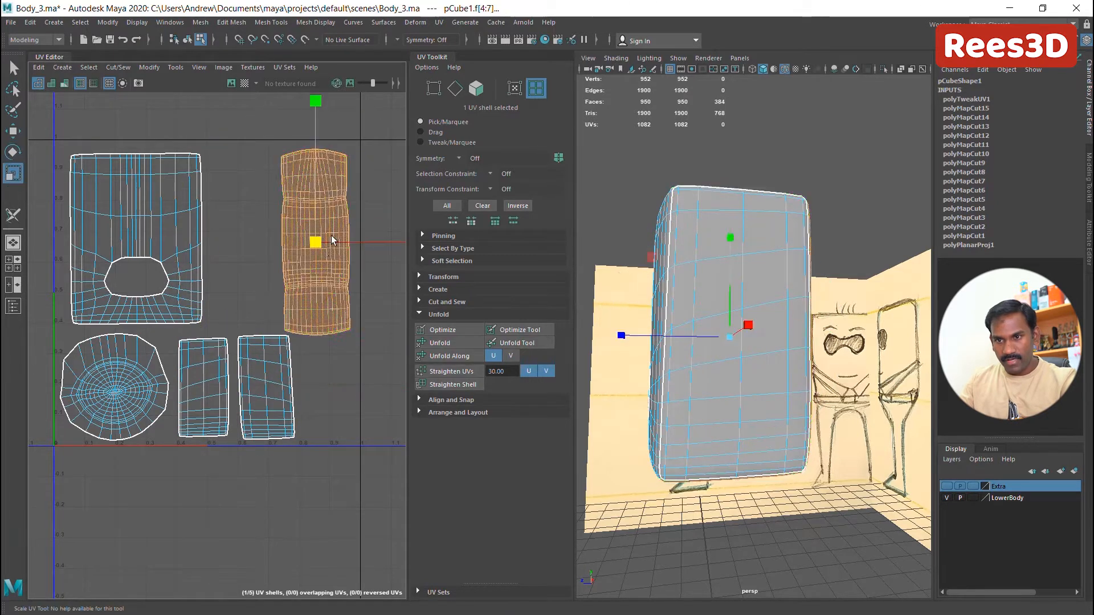
{"action": "key", "text": "e"}
{"action": "mouse_move", "coordinate": [317, 242]}
{"action": "left_mouse_down"}
{"action": "mouse_move", "coordinate": [334, 236]}
{"action": "mouse_move", "coordinate": [292, 255]}
{"action": "mouse_move", "coordinate": [316, 244]}
{"action": "left_mouse_up"}
{"action": "key", "text": "r"}
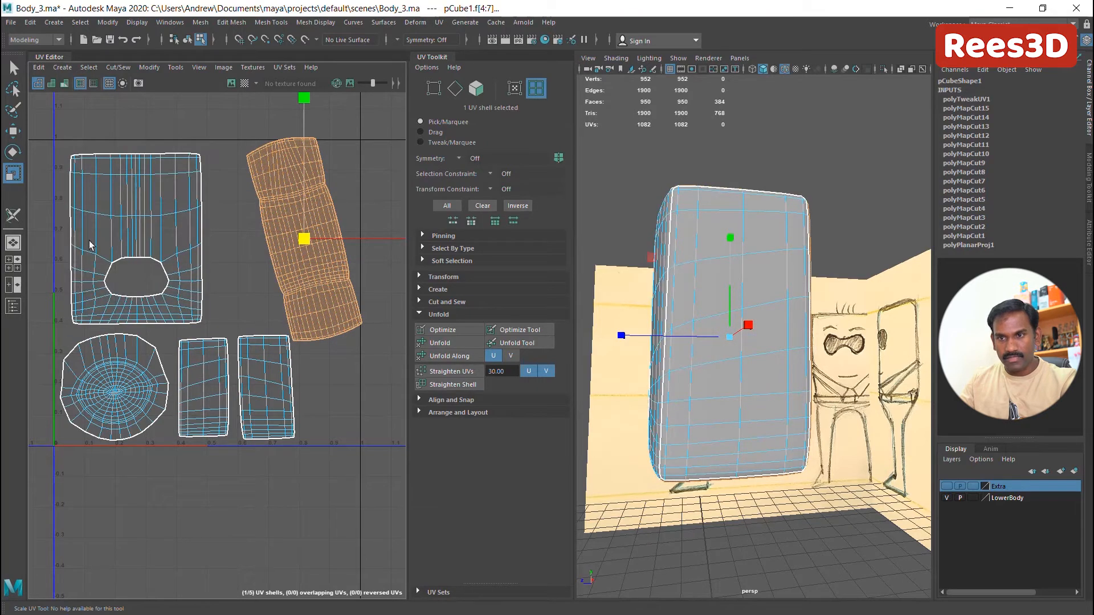
{"action": "key", "text": "w"}
Try stacking one side-face shell on top of the other, undo the move, and clear the selection
{"action": "left_click", "coordinate": [259, 390]}
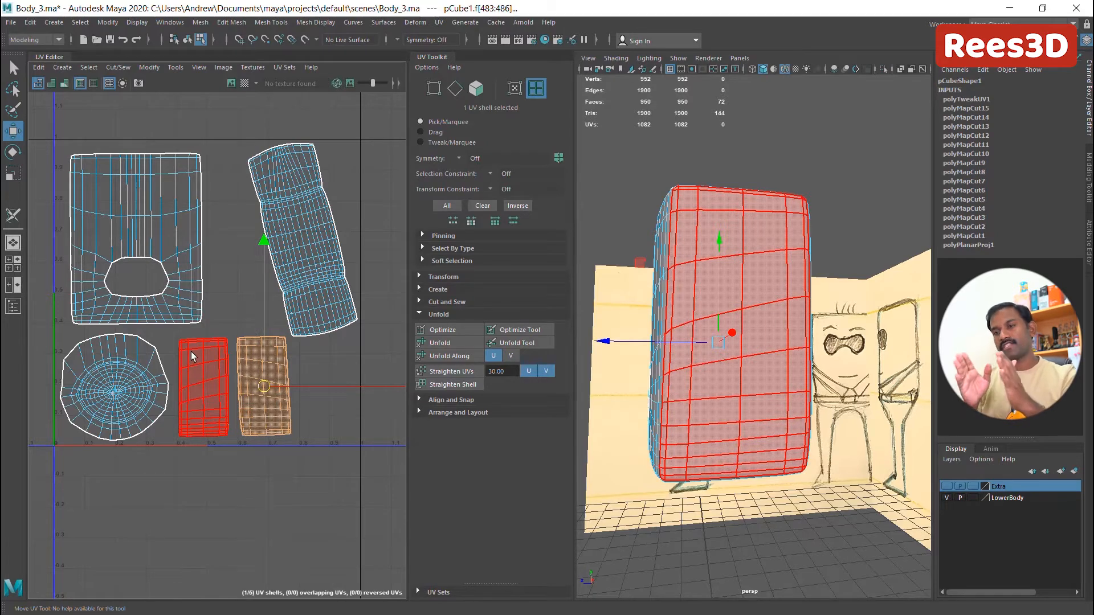
{"action": "left_click_drag", "start_coordinate": [264, 387], "coordinate": [203, 389]}
{"action": "key", "text": "ctrl+z"}
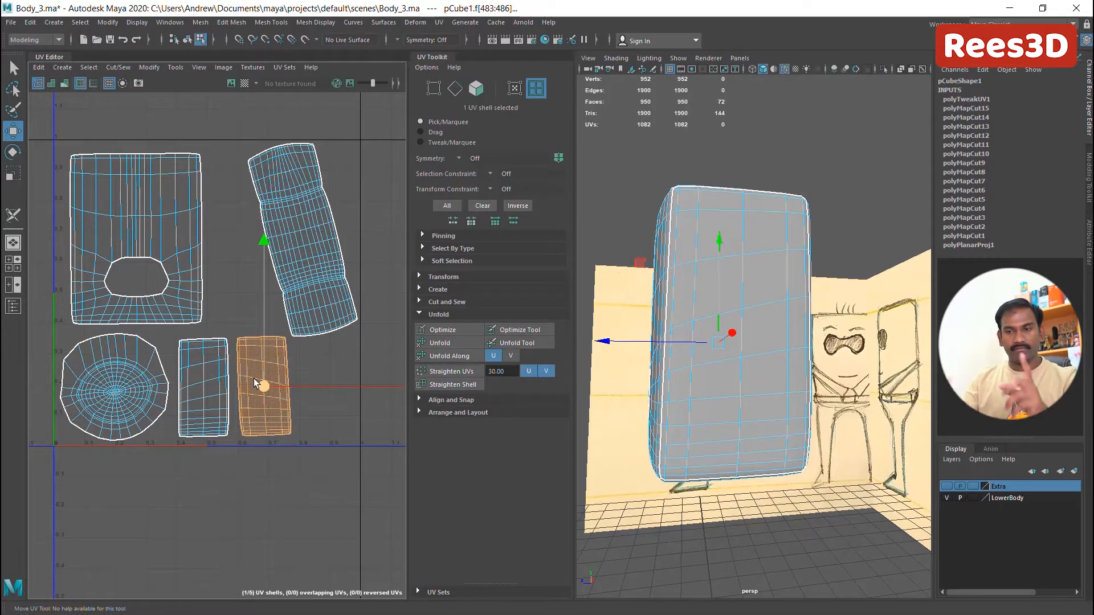
{"action": "left_click", "coordinate": [349, 412]}
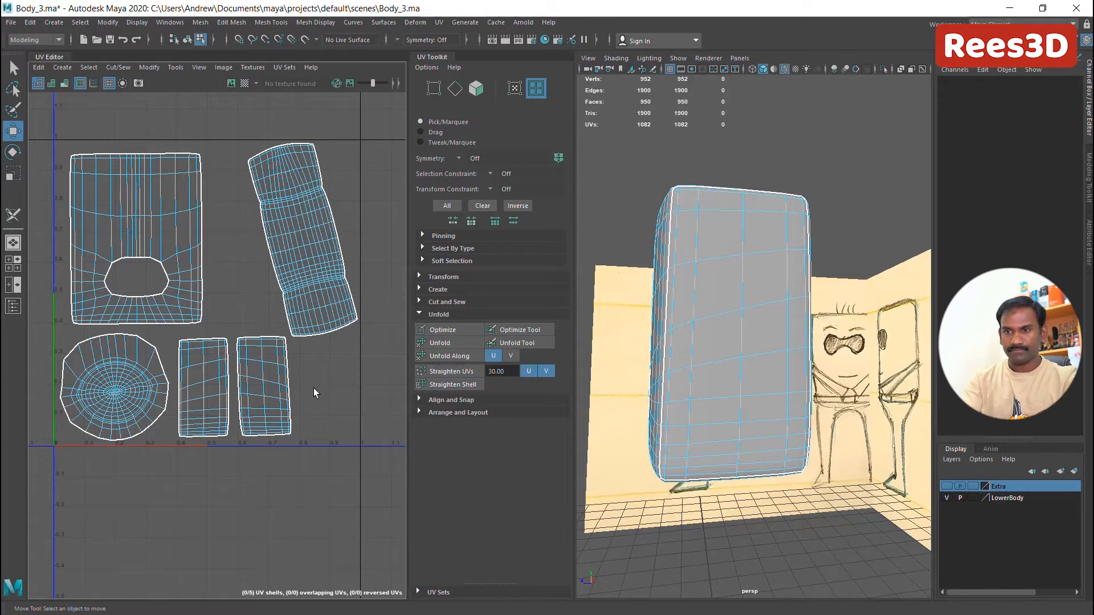
Turn the Extra layer's visibility back on to show the character's remaining parts around the unwrapped body
{"action": "scroll", "coordinate": [287, 360], "scroll_direction": "down", "scroll_amount": 3}
{"action": "middle_click_drag", "start_coordinate": [300, 359], "coordinate": [292, 371], "text": "alt"}
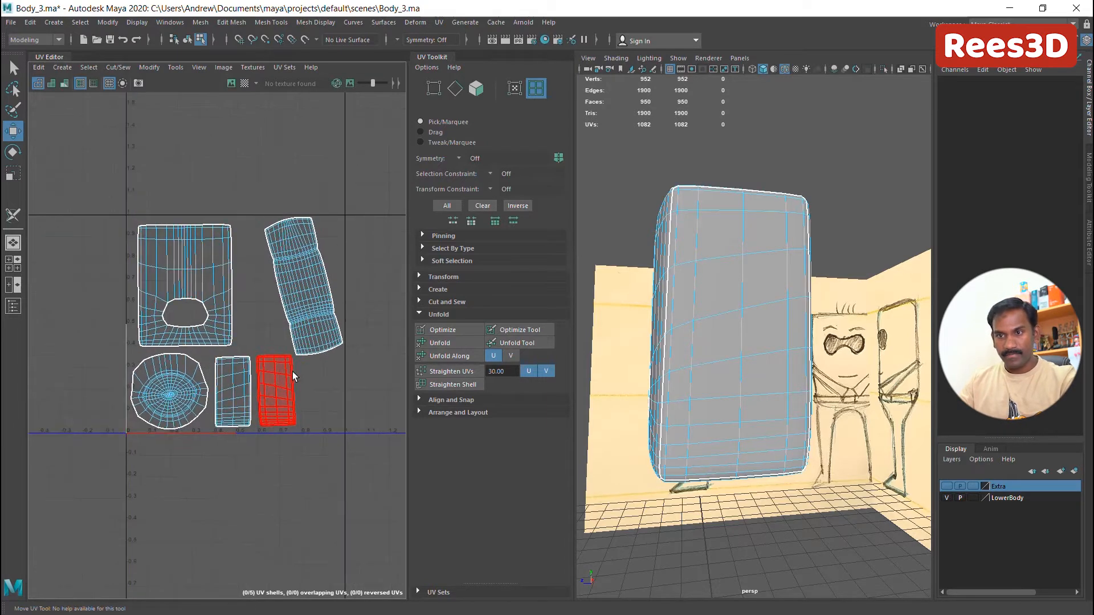
{"action": "left_click_drag", "start_coordinate": [744, 362], "coordinate": [871, 442], "text": "alt"}
{"action": "left_click", "coordinate": [947, 486]}
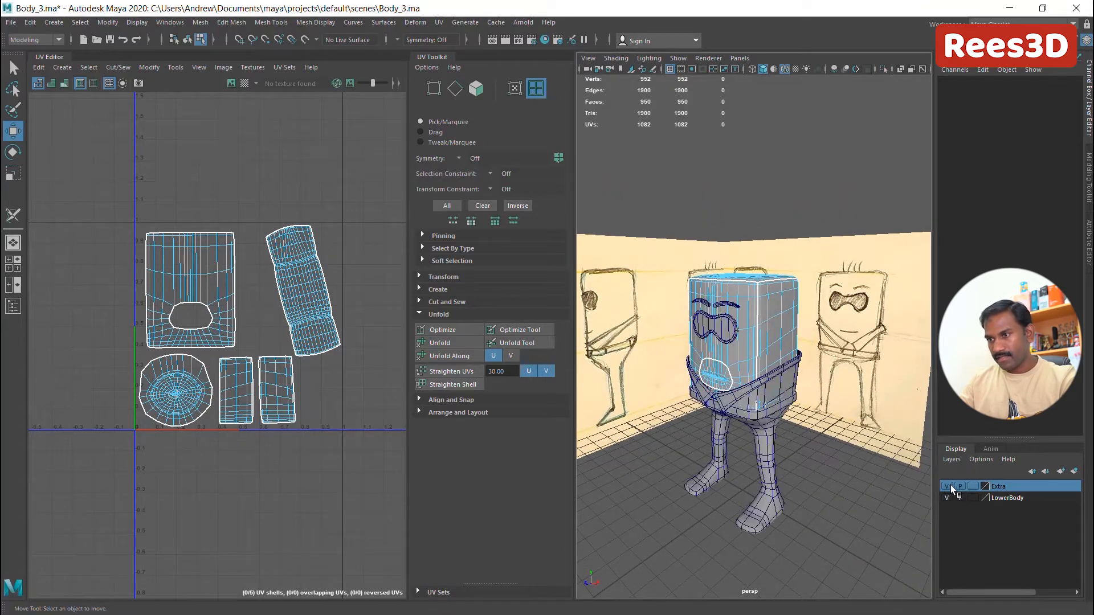
Select the legs, the goggles and an eyebrow to examine their current UV layouts
{"action": "left_click_drag", "start_coordinate": [798, 446], "coordinate": [748, 456], "text": "alt"}
{"action": "left_click", "coordinate": [769, 431]}
{"action": "scroll", "coordinate": [746, 419], "scroll_direction": "up", "scroll_amount": 4}
{"action": "left_click_drag", "start_coordinate": [746, 419], "coordinate": [798, 360], "text": "alt"}
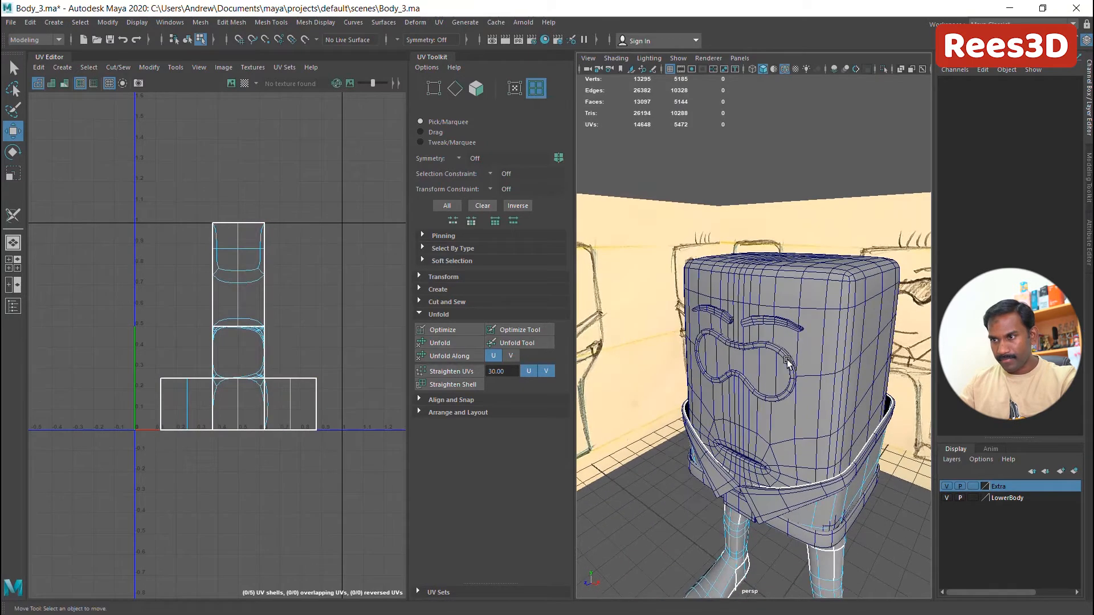
{"action": "left_click", "coordinate": [781, 355]}
{"action": "right_click_drag", "start_coordinate": [762, 343], "coordinate": [754, 360]}
{"action": "left_click_drag", "start_coordinate": [686, 350], "coordinate": [809, 307], "text": "alt"}
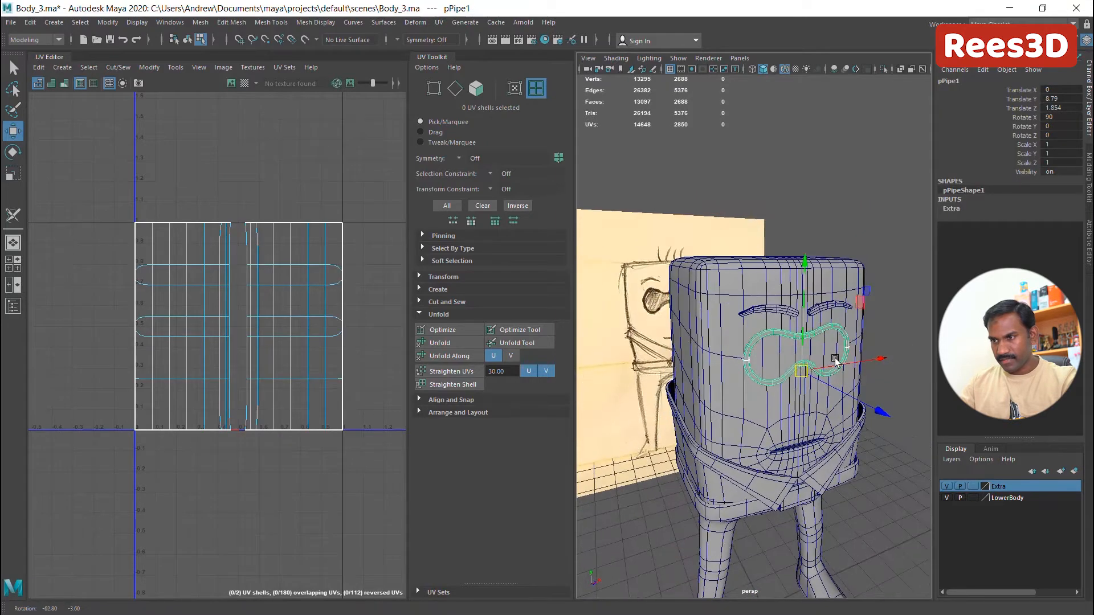
{"action": "left_click", "coordinate": [821, 295], "text": "shift"}
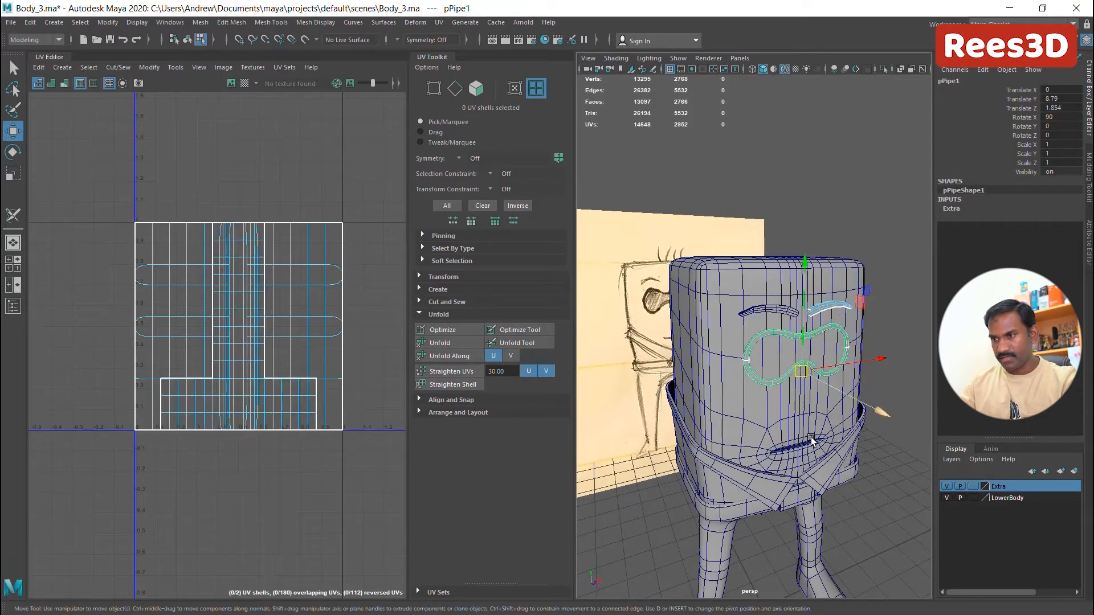
Select the strap mesh and examine its UVs and the seam at its back from close up
{"action": "left_click_drag", "start_coordinate": [811, 441], "coordinate": [644, 445], "text": "alt"}
{"action": "left_click", "coordinate": [796, 417], "text": "shift"}
{"action": "right_click_drag", "start_coordinate": [644, 445], "coordinate": [887, 447], "text": "alt"}
{"action": "middle_click_drag", "start_coordinate": [887, 446], "coordinate": [777, 408], "text": "alt"}
{"action": "left_click_drag", "start_coordinate": [774, 408], "coordinate": [799, 405], "text": "alt"}
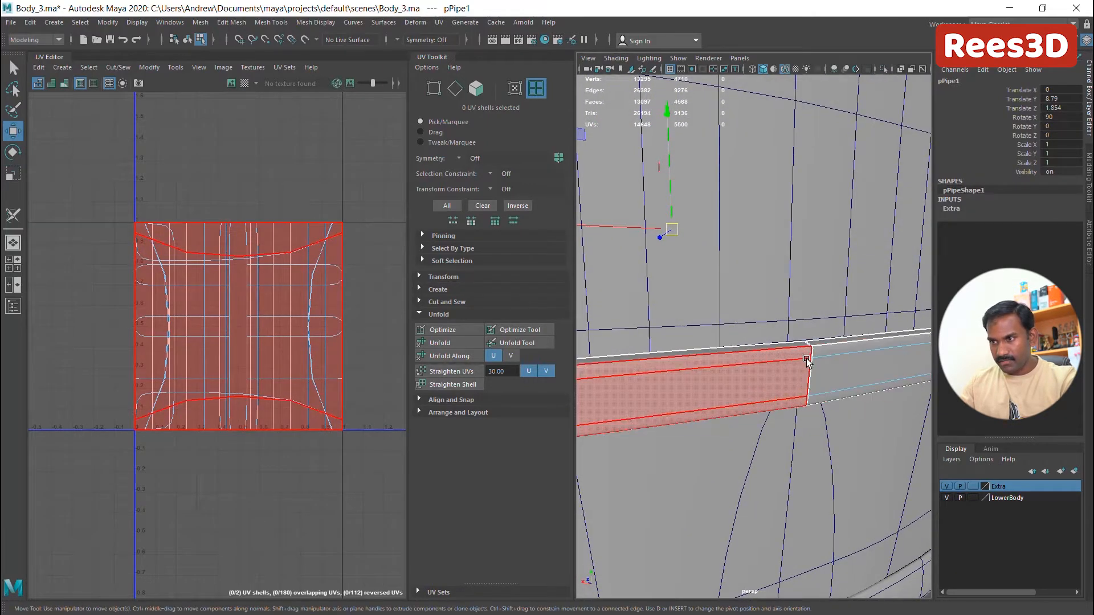
{"action": "mouse_move", "coordinate": [806, 360]}
{"action": "right_mouse_down"}
{"action": "mouse_move", "coordinate": [801, 388]}
{"action": "mouse_move", "coordinate": [793, 361]}
{"action": "right_mouse_up"}
{"action": "right_click_drag", "start_coordinate": [789, 393], "coordinate": [596, 413], "text": "alt"}
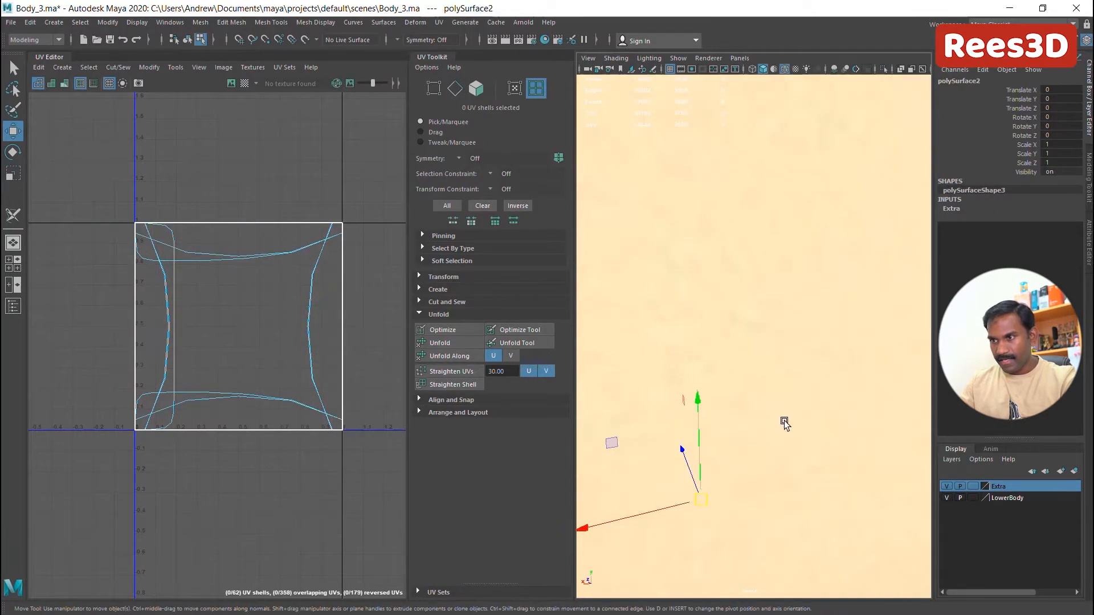
{"action": "left_click_drag", "start_coordinate": [784, 423], "coordinate": [905, 424], "text": "alt"}
{"action": "left_click_drag", "start_coordinate": [750, 410], "coordinate": [840, 418], "text": "alt"}
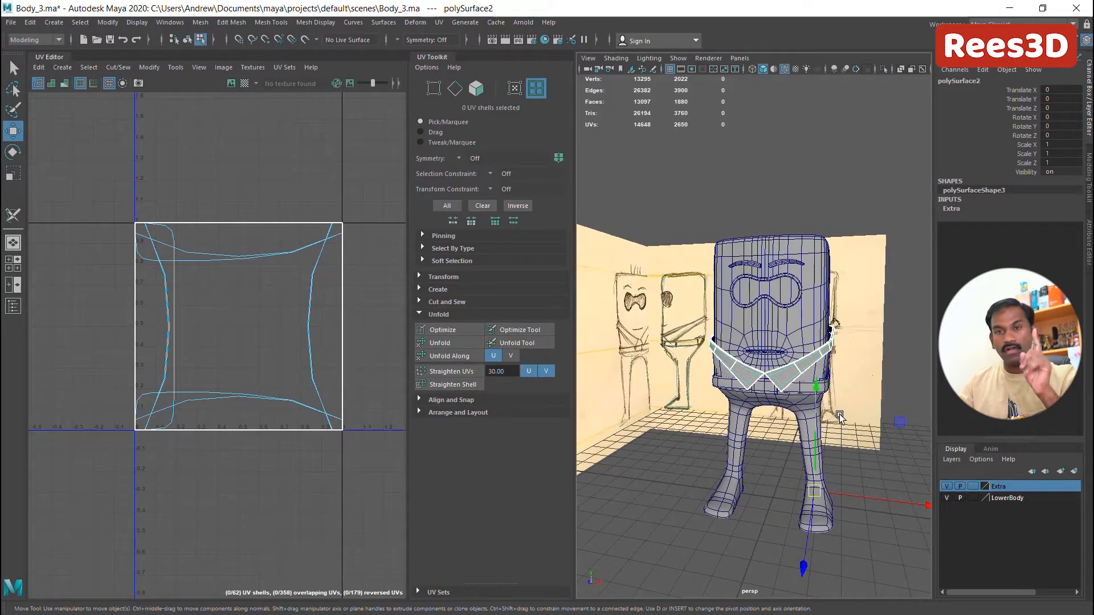
Return to whole-object selection, select the strap mesh and bring its back seam into close view
{"action": "left_click", "coordinate": [850, 485]}
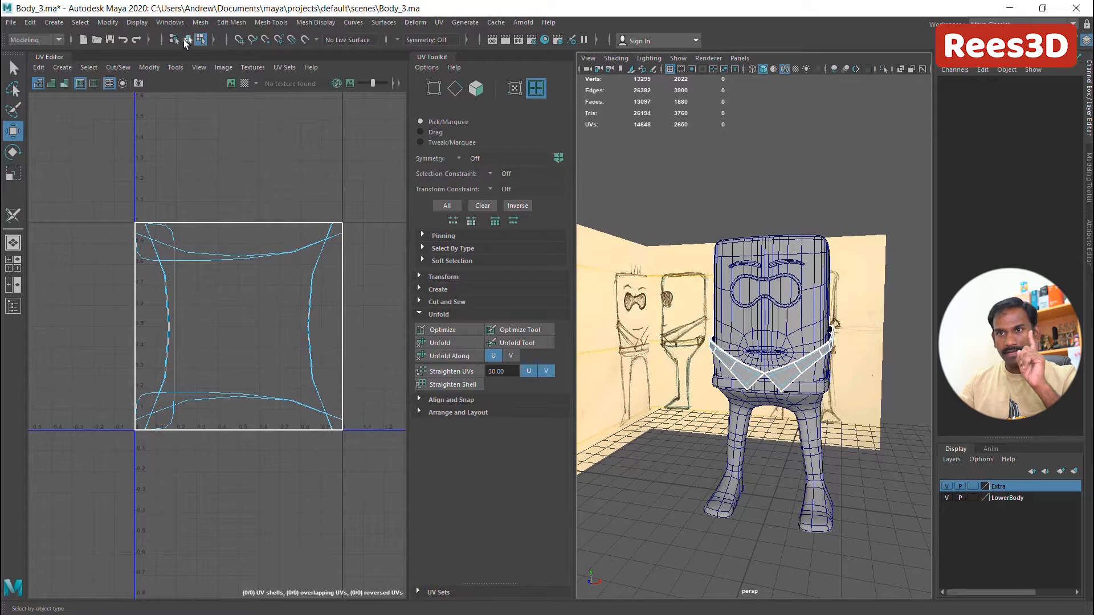
{"action": "left_click", "coordinate": [186, 41]}
{"action": "left_click", "coordinate": [797, 395]}
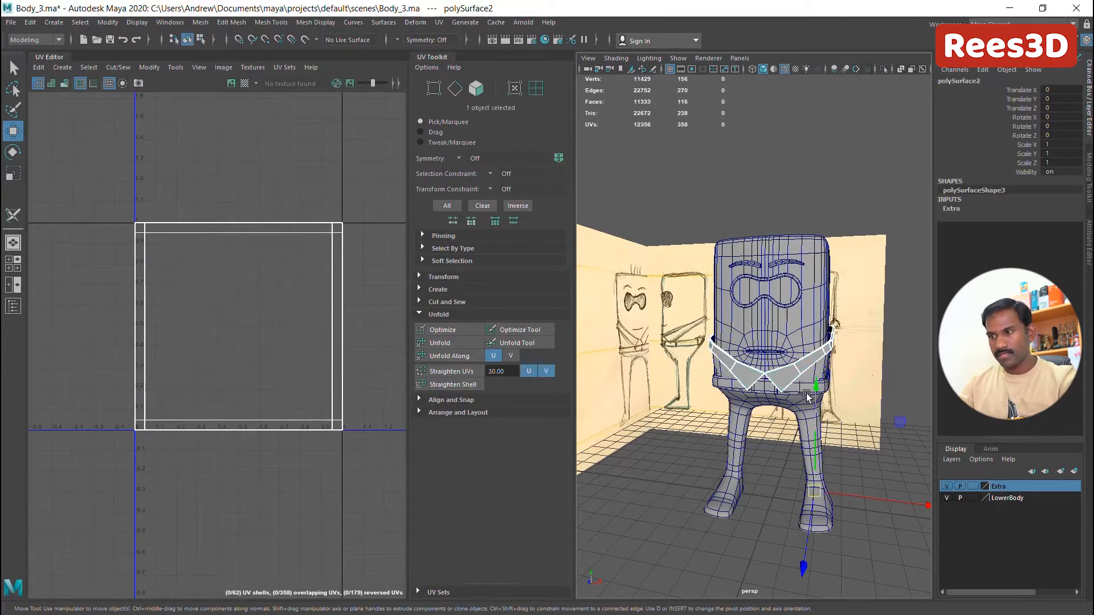
{"action": "left_click_drag", "start_coordinate": [797, 396], "coordinate": [586, 425], "text": "alt"}
{"action": "right_click_drag", "start_coordinate": [586, 421], "coordinate": [804, 408], "text": "alt"}
{"action": "left_click_drag", "start_coordinate": [805, 408], "coordinate": [803, 410], "text": "alt"}
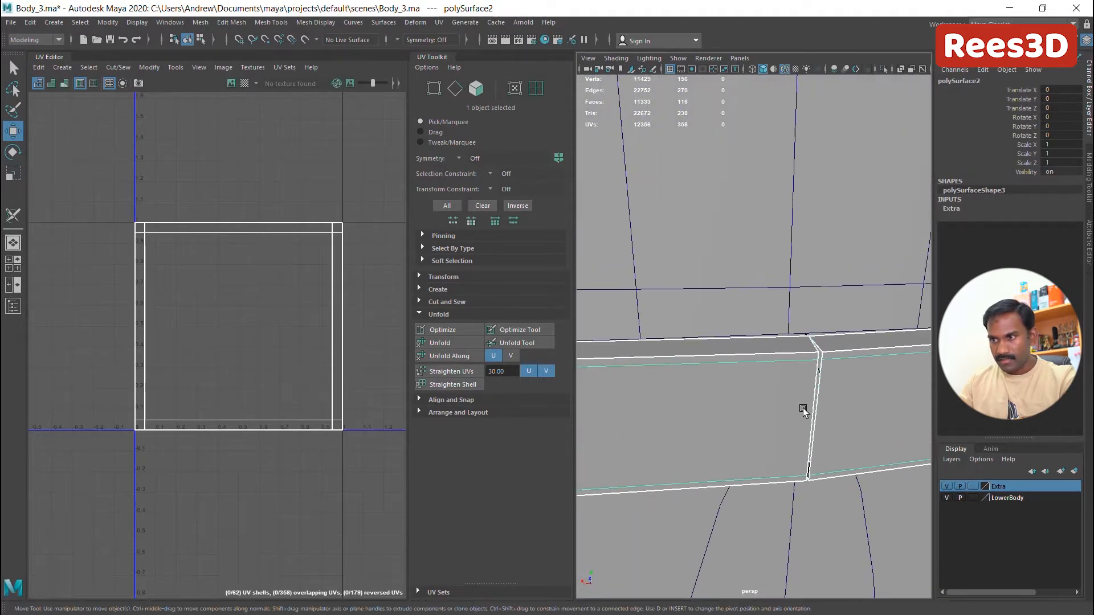
Collapse the UV Toolkit and UV Editor to give the perspective view the full workspace
{"action": "left_click", "coordinate": [441, 59]}
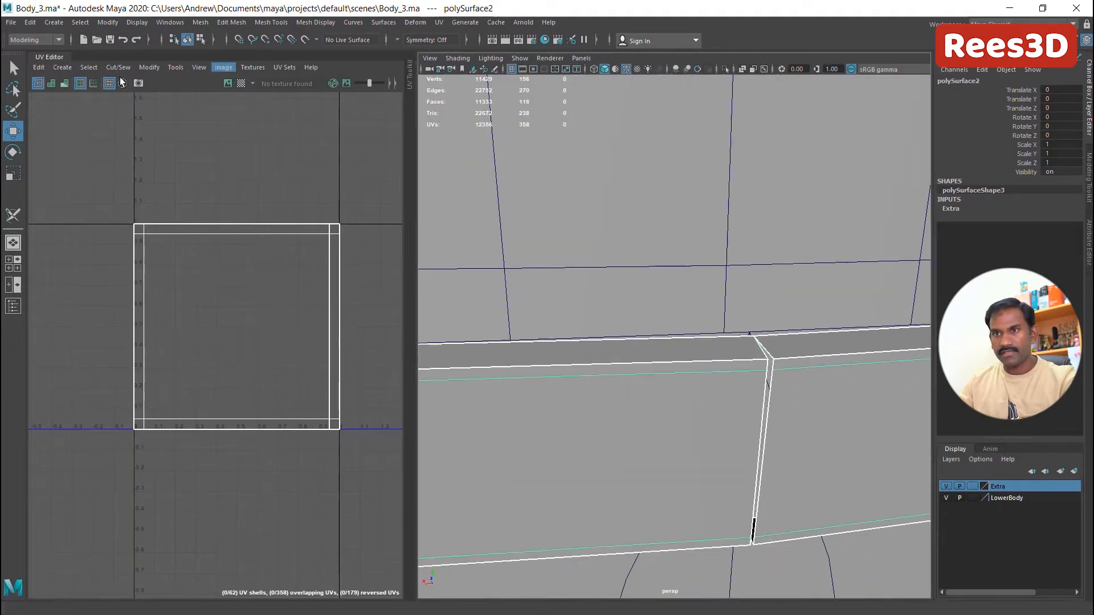
{"action": "left_click", "coordinate": [55, 59]}
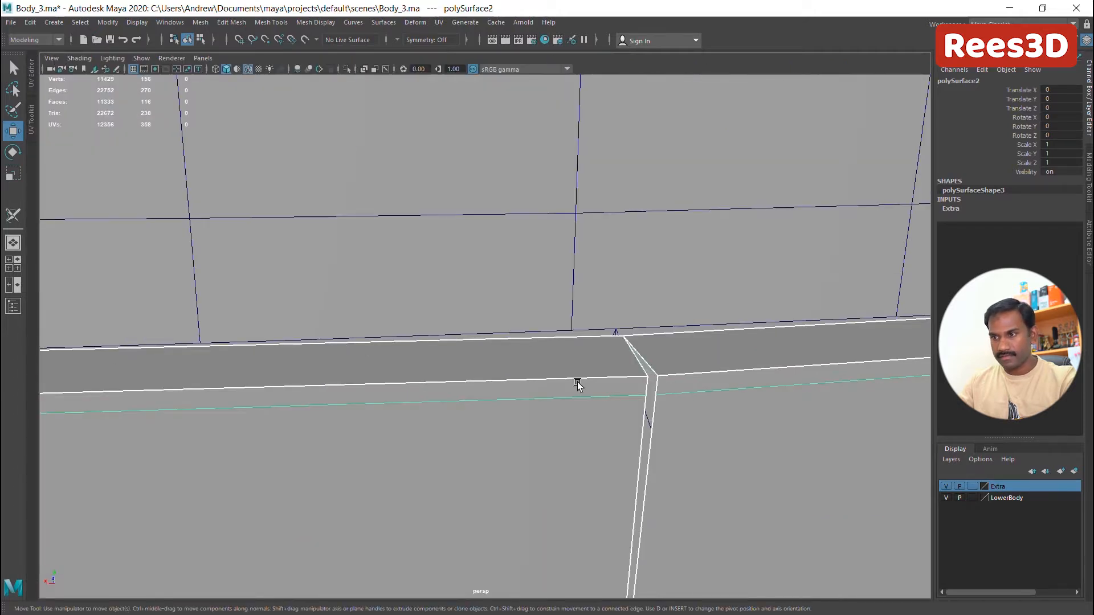
{"action": "scroll", "coordinate": [577, 383], "scroll_direction": "down", "scroll_amount": 3}
In wireframe vertex mode, merge the first pair of split vertices at the strap's back seam to their center
{"action": "right_click", "coordinate": [635, 356]}
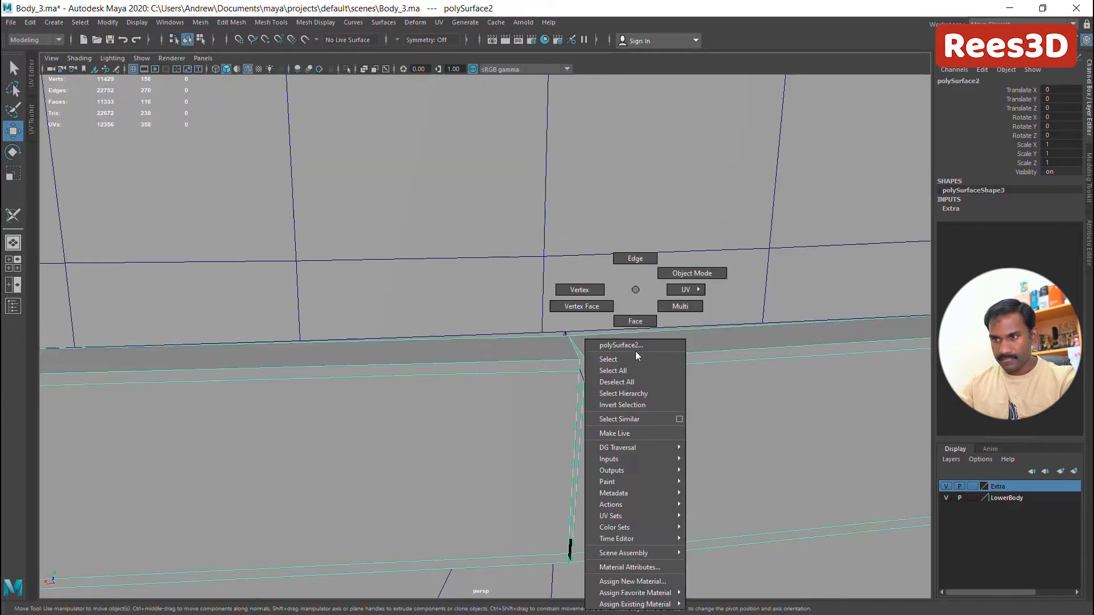
{"action": "left_click", "coordinate": [580, 290]}
{"action": "left_click", "coordinate": [586, 362]}
{"action": "left_click_drag", "start_coordinate": [612, 357], "coordinate": [604, 410], "text": "alt"}
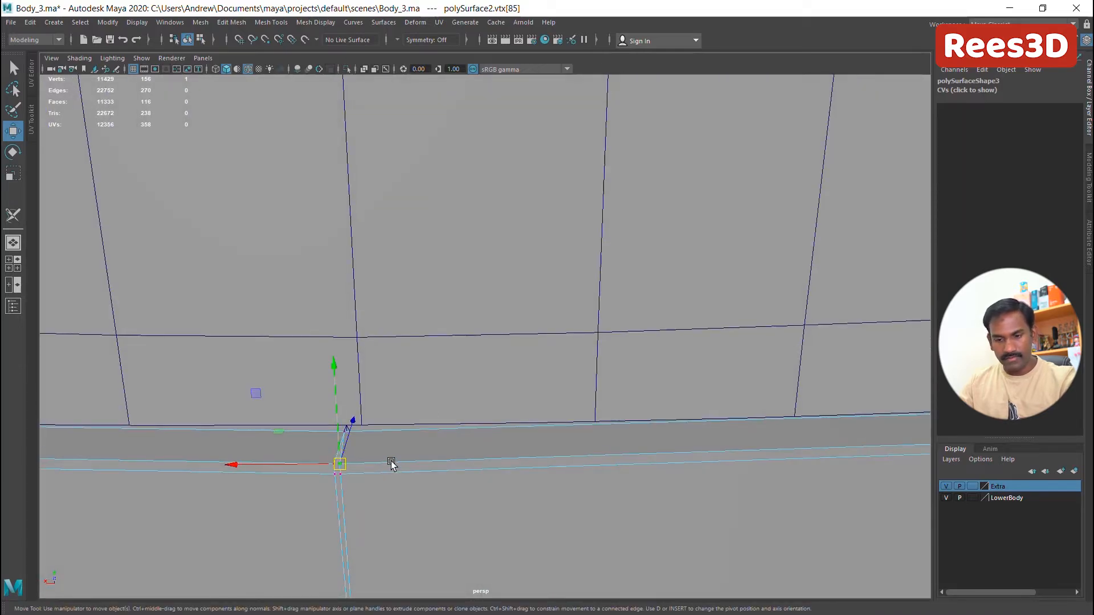
{"action": "key", "text": "4"}
{"action": "left_click_drag", "start_coordinate": [415, 464], "coordinate": [464, 368], "text": "alt"}
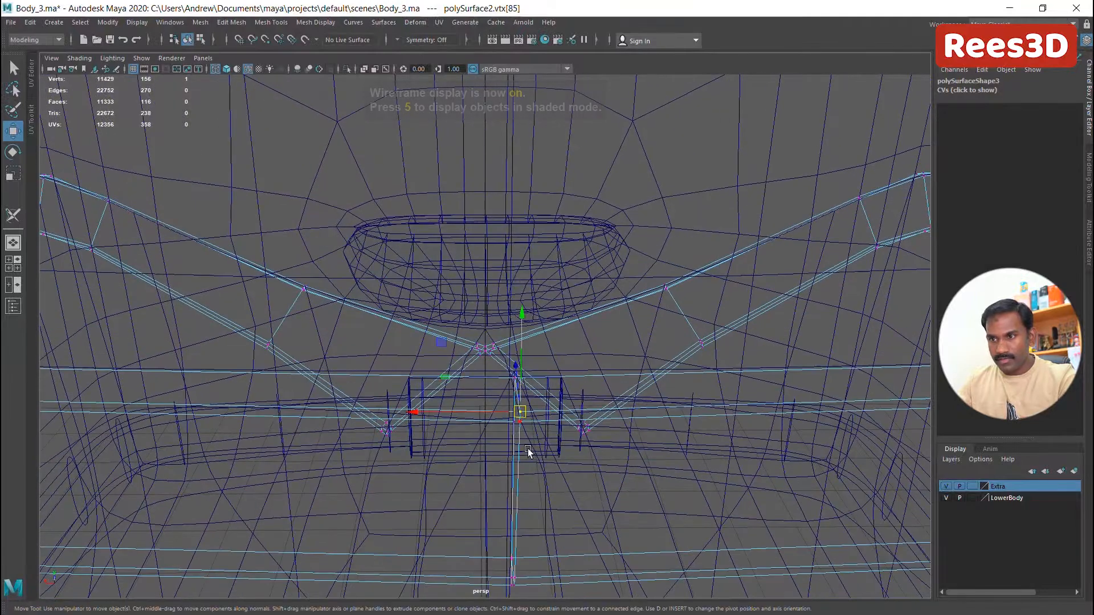
{"action": "left_click", "coordinate": [521, 423]}
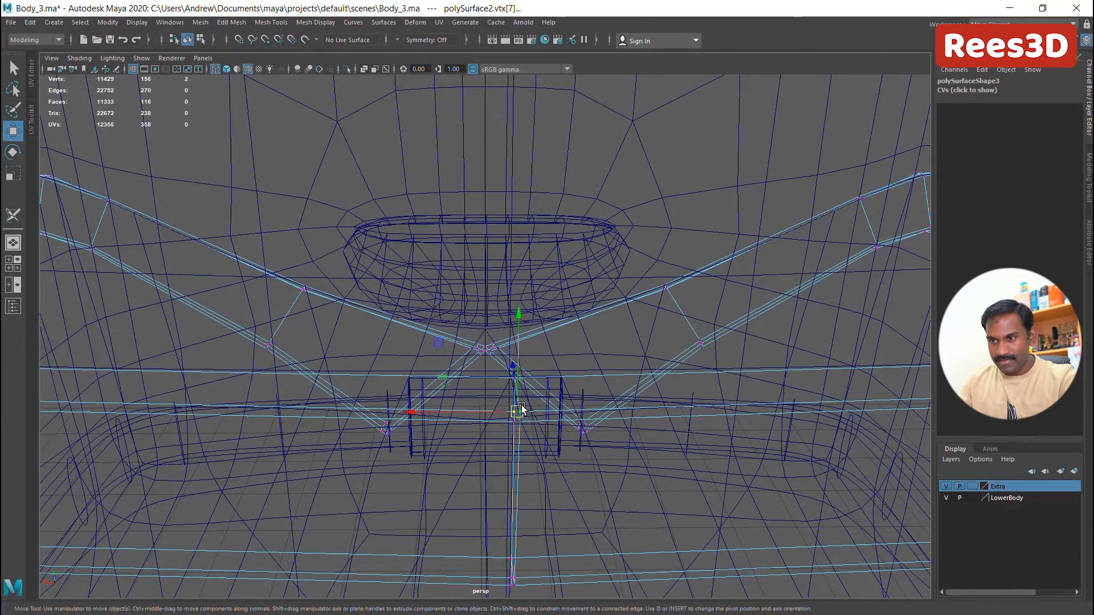
{"action": "right_click", "coordinate": [518, 346], "text": "shift"}
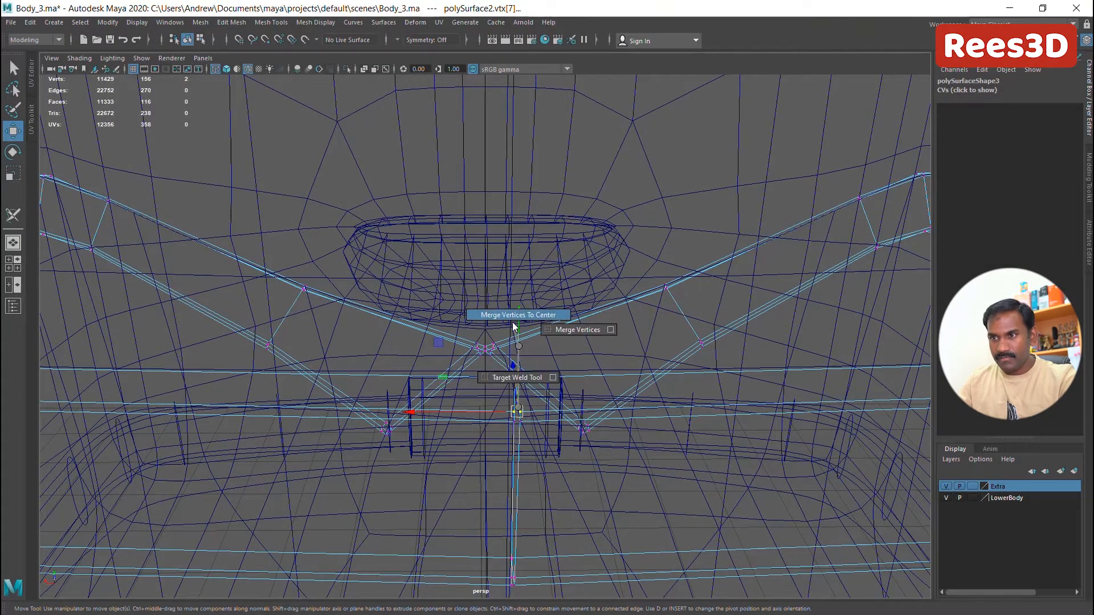
{"action": "left_click", "coordinate": [513, 324]}
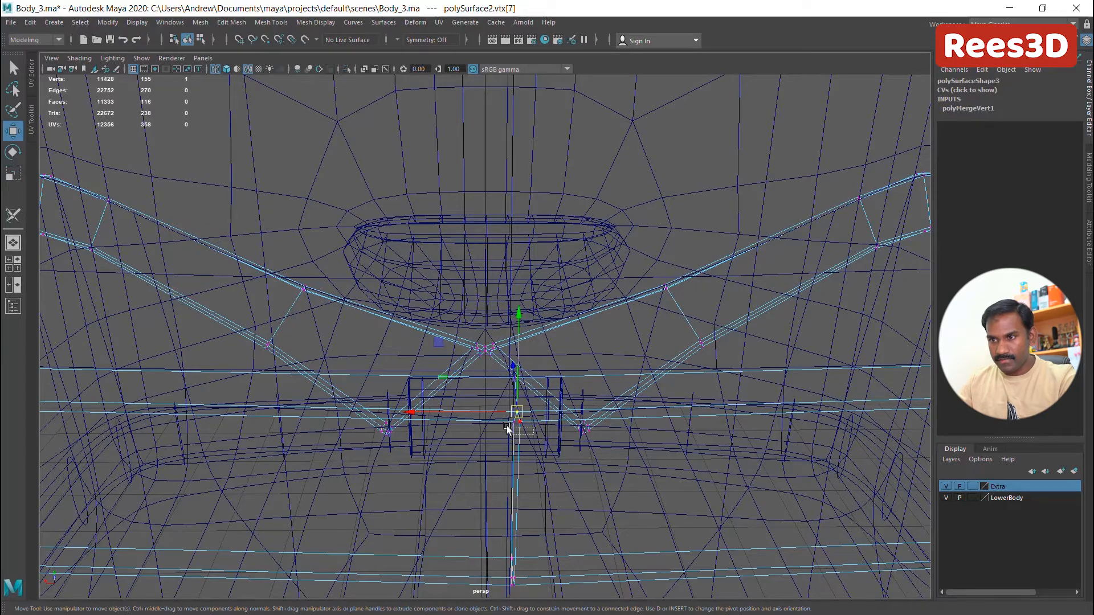
Merge the next two split vertex pairs along the strap's back seam to their centers
{"action": "right_click_drag", "start_coordinate": [525, 423], "coordinate": [527, 385], "text": "shift"}
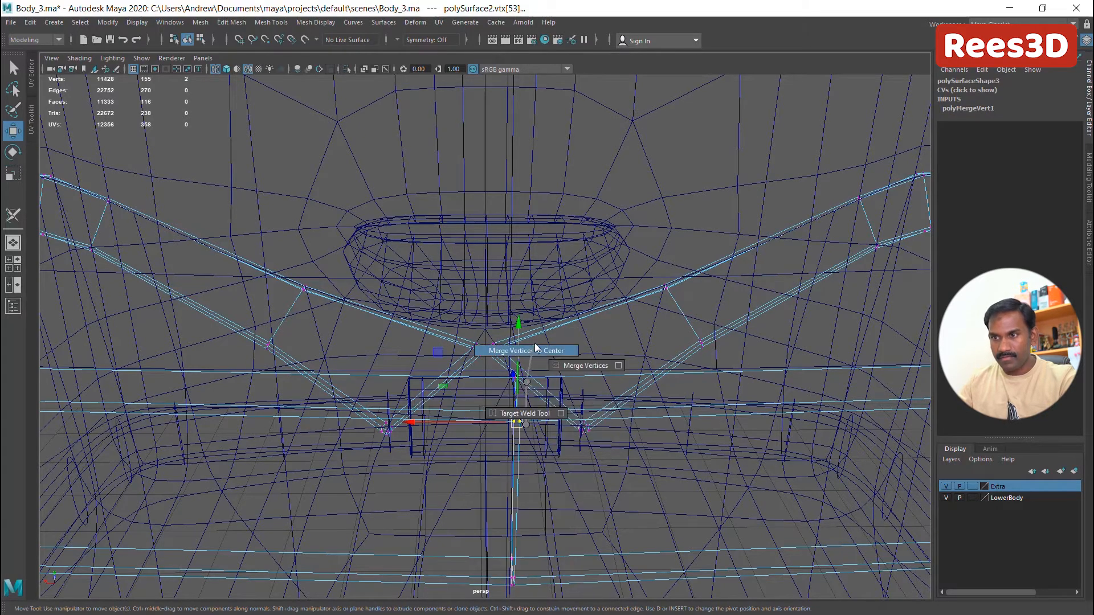
{"action": "right_click_drag", "start_coordinate": [536, 346], "coordinate": [535, 348], "text": "shift"}
{"action": "left_click_drag", "start_coordinate": [537, 434], "coordinate": [512, 372], "text": "alt"}
{"action": "right_click_drag", "start_coordinate": [513, 393], "coordinate": [511, 349], "text": "shift"}
Select the vertices at the lower end of the strap's back seam and join a split pair with Merge Vertices
{"action": "right_click_drag", "start_coordinate": [505, 429], "coordinate": [610, 450], "text": "alt"}
{"action": "left_click_drag", "start_coordinate": [610, 450], "coordinate": [575, 421], "text": "alt"}
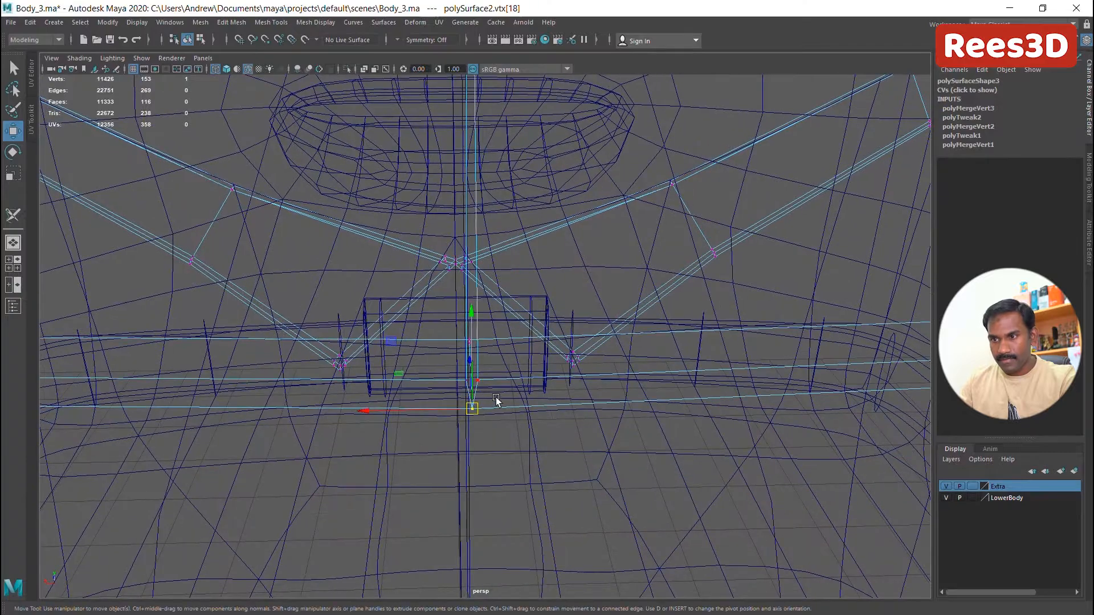
{"action": "left_click_drag", "start_coordinate": [496, 400], "coordinate": [507, 429], "text": "alt"}
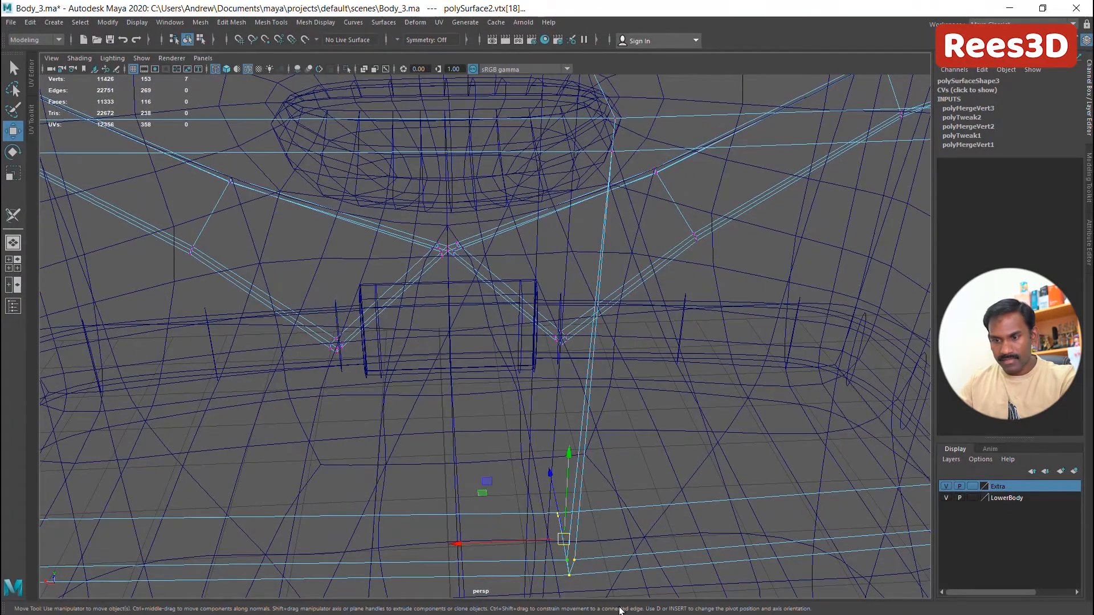
{"action": "key", "text": "f"}
{"action": "left_click_drag", "start_coordinate": [493, 387], "coordinate": [534, 369], "text": "alt"}
{"action": "right_click_drag", "start_coordinate": [533, 369], "coordinate": [411, 366], "text": "alt"}
{"action": "mouse_move", "coordinate": [510, 378]}
{"action": "left_mouse_down", "text": "alt"}
{"action": "mouse_move", "coordinate": [527, 387]}
{"action": "mouse_move", "coordinate": [577, 378]}
{"action": "mouse_move", "coordinate": [532, 395]}
{"action": "left_mouse_up", "text": "alt"}
{"action": "right_click_drag", "start_coordinate": [532, 396], "coordinate": [652, 397], "text": "alt"}
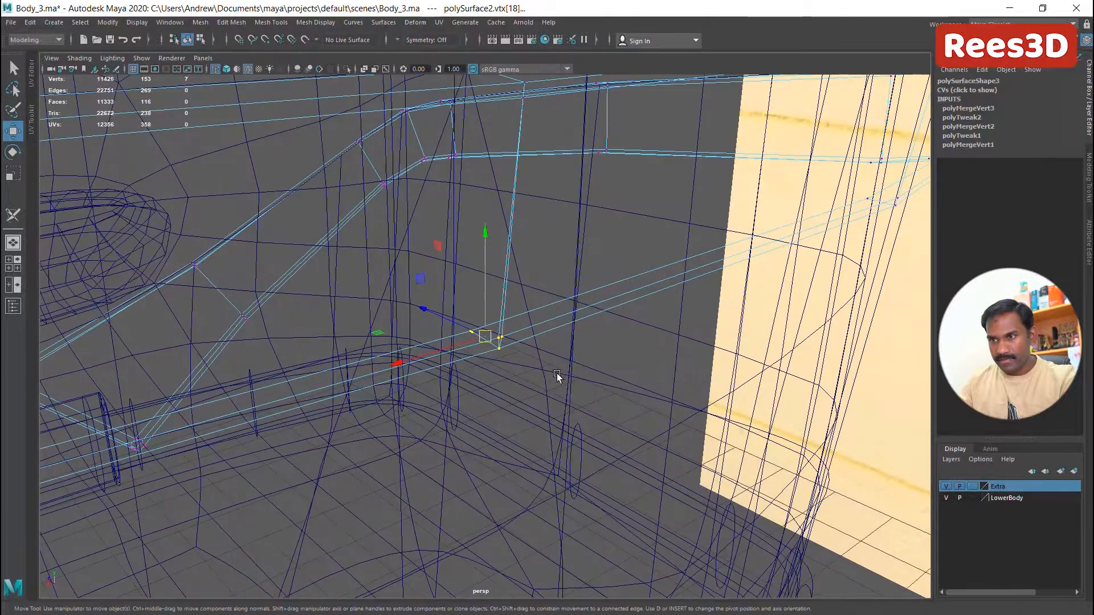
{"action": "left_click", "coordinate": [504, 336]}
{"action": "key", "text": "ctrl+z"}
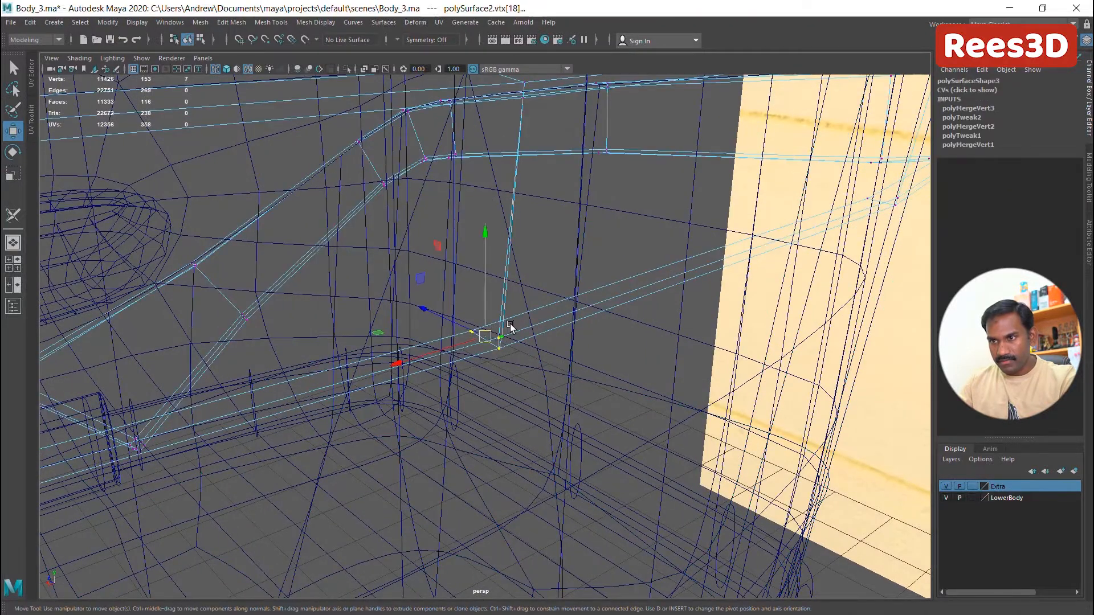
{"action": "right_click_drag", "start_coordinate": [499, 335], "coordinate": [547, 291], "text": "shift"}
{"action": "right_click_drag", "start_coordinate": [501, 401], "coordinate": [633, 405], "text": "alt"}
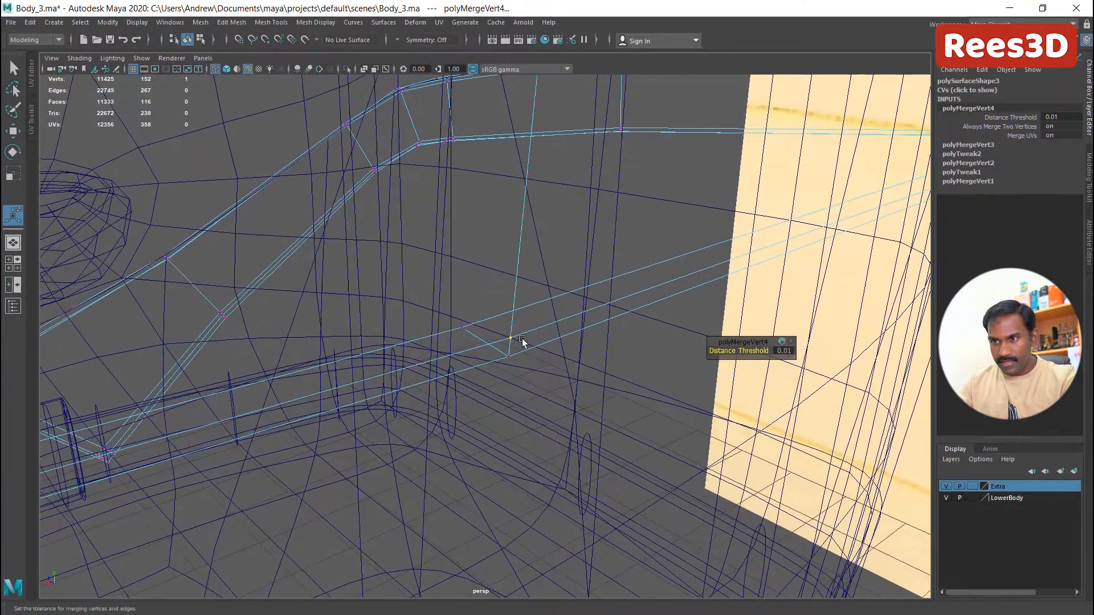
Check the neighbouring corner at the seam's lower end for split vertices and join them with Merge Vertices at a 0.01 threshold
{"action": "left_click", "coordinate": [462, 330]}
{"action": "key", "text": "w"}
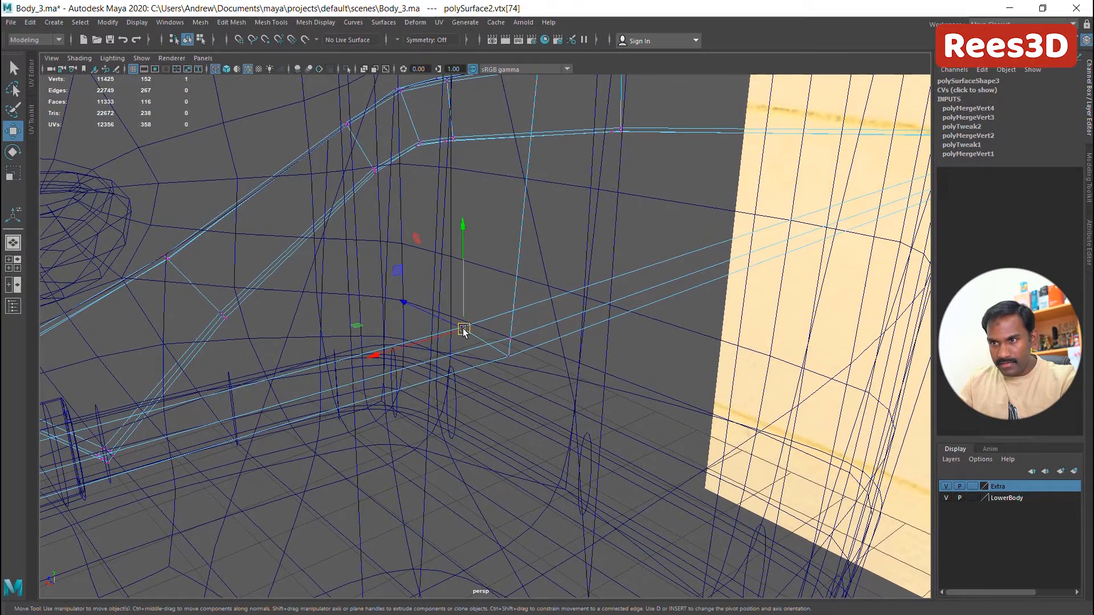
{"action": "left_click_drag", "start_coordinate": [465, 331], "coordinate": [504, 322]}
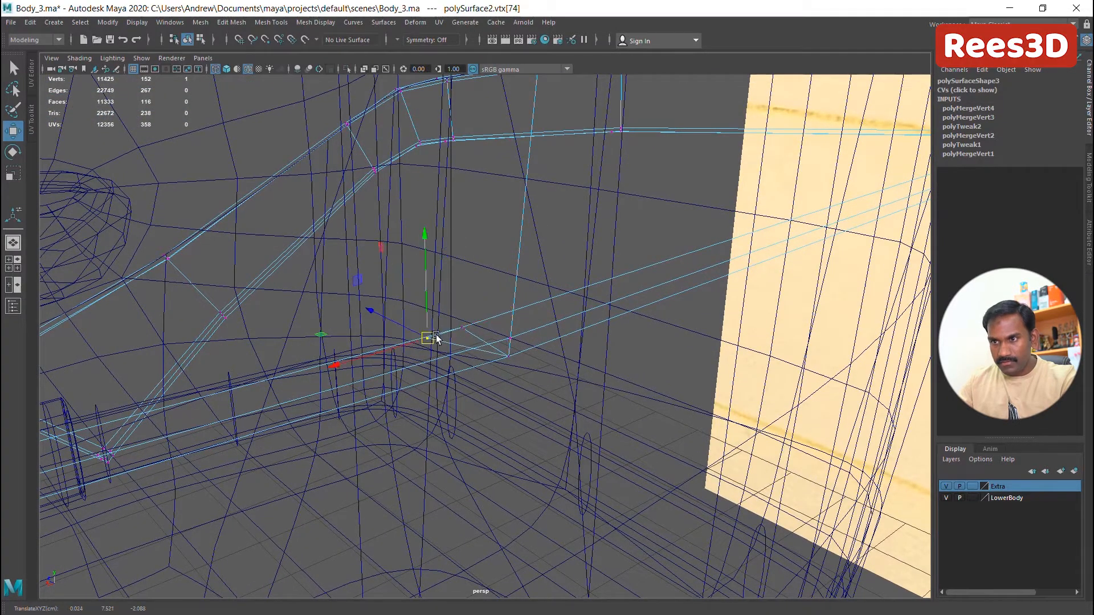
{"action": "right_click_drag", "start_coordinate": [466, 330], "coordinate": [534, 294], "text": "shift"}
{"action": "scroll", "coordinate": [440, 324], "scroll_direction": "down", "scroll_amount": 5}
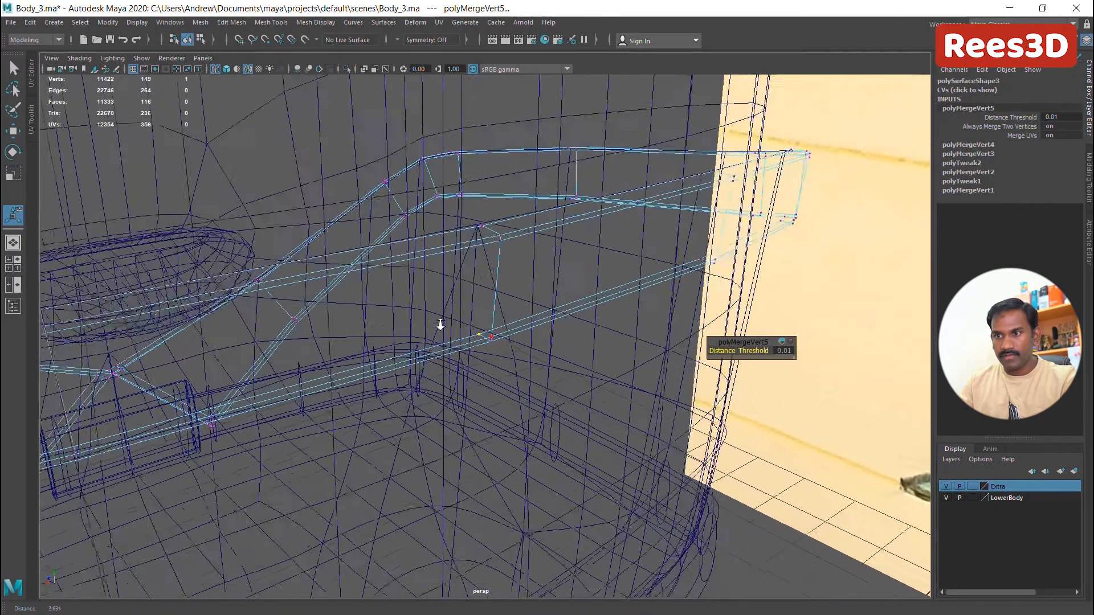
{"action": "scroll", "coordinate": [465, 315], "scroll_direction": "up", "scroll_amount": 4}
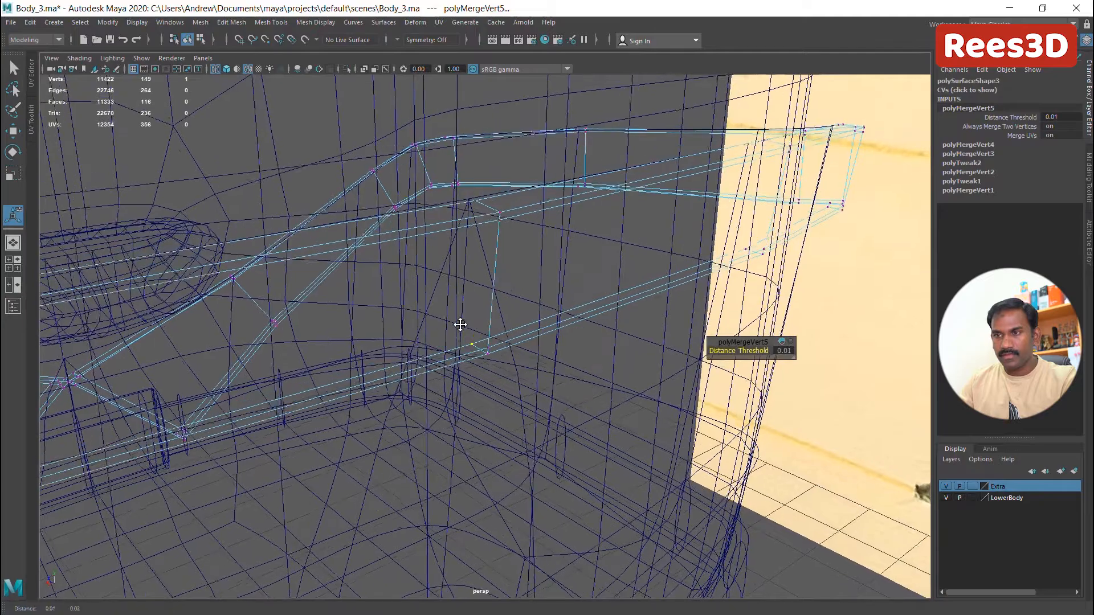
{"action": "scroll", "coordinate": [511, 308], "scroll_direction": "up", "scroll_amount": 3}
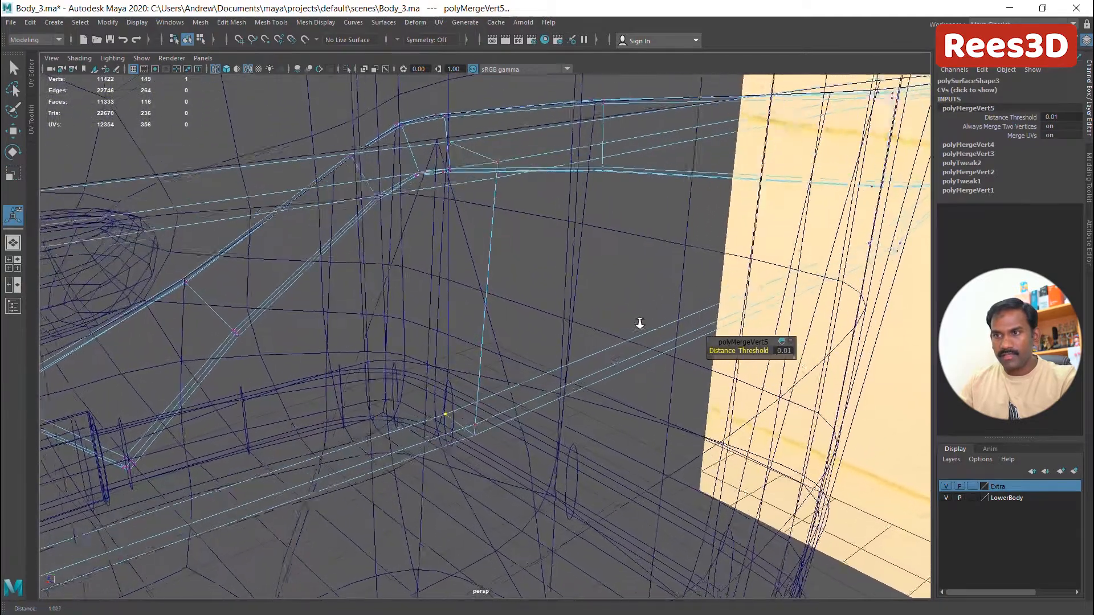
Merge the split vertex pair at the upper corner of the strap's back seam to its center
{"action": "left_click_drag", "start_coordinate": [462, 150], "coordinate": [453, 143], "text": "shift"}
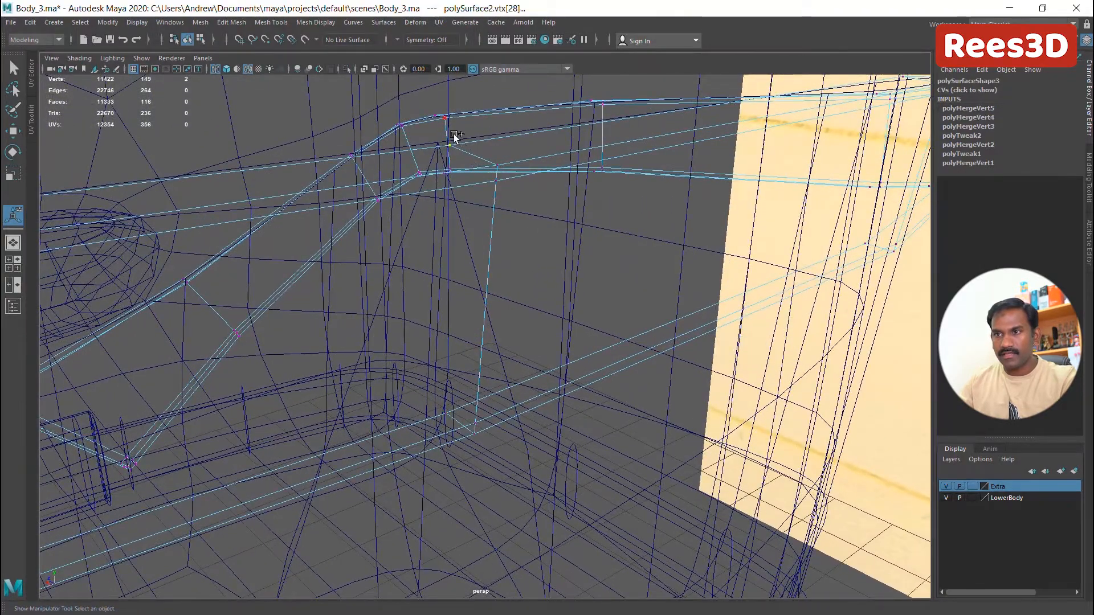
{"action": "right_click_drag", "start_coordinate": [454, 148], "coordinate": [472, 80], "text": "shift"}
Merge the overlapping vertices at the strap's front centre point to their centers, the lower group first and the upper group second
{"action": "middle_click_drag", "start_coordinate": [177, 414], "coordinate": [230, 396], "text": "alt"}
{"action": "left_click_drag", "start_coordinate": [436, 387], "coordinate": [320, 432], "text": "alt"}
{"action": "left_click_drag", "start_coordinate": [285, 400], "coordinate": [335, 445]}
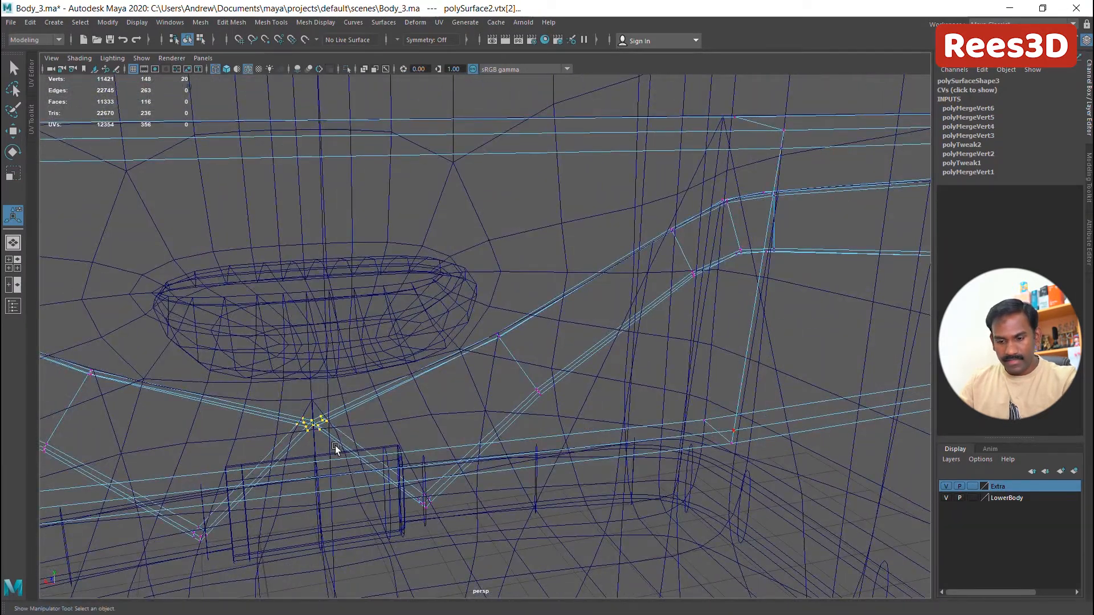
{"action": "key", "text": "f"}
{"action": "left_click_drag", "start_coordinate": [422, 393], "coordinate": [477, 415], "text": "alt"}
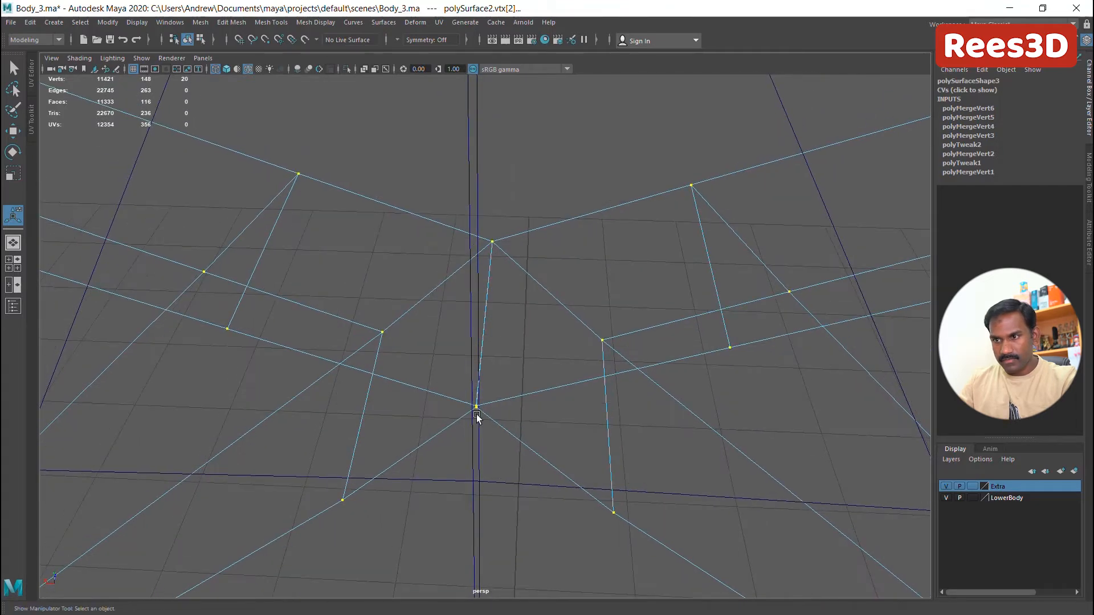
{"action": "key", "text": "w"}
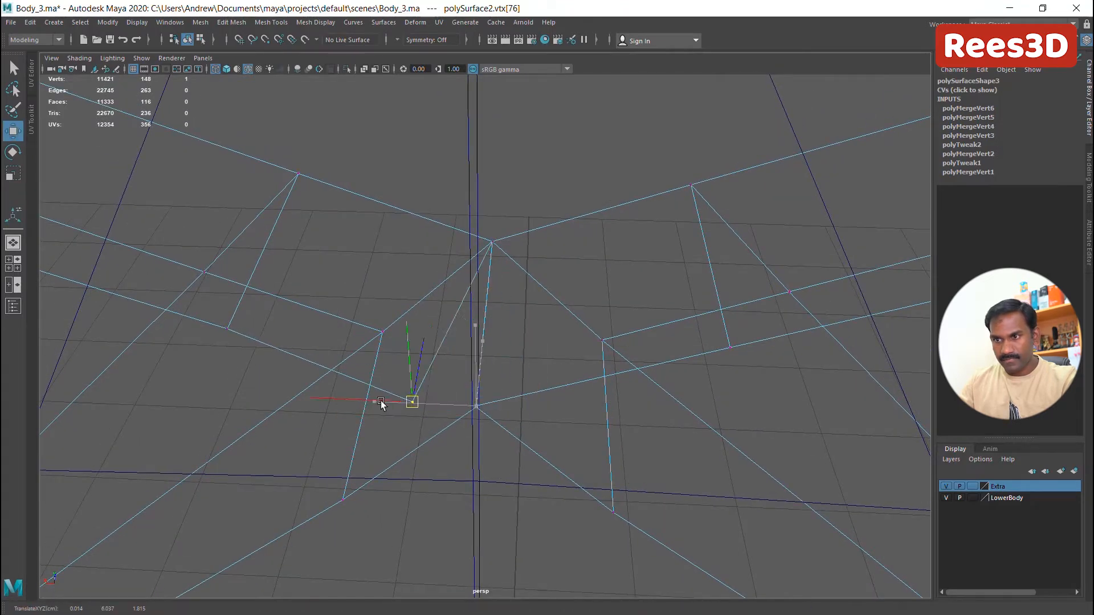
{"action": "left_click_drag", "start_coordinate": [444, 363], "coordinate": [484, 460]}
{"action": "right_click_drag", "start_coordinate": [490, 354], "coordinate": [511, 257], "text": "shift"}
{"action": "left_click_drag", "start_coordinate": [512, 256], "coordinate": [476, 227]}
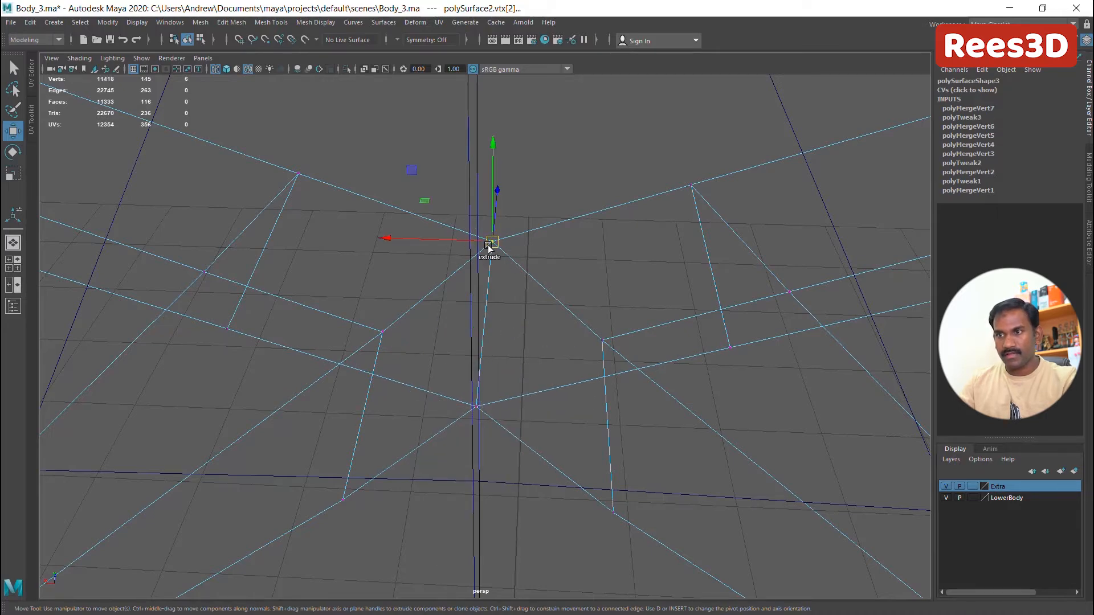
{"action": "right_click_drag", "start_coordinate": [483, 200], "coordinate": [487, 173], "text": "shift"}
Return to object mode, switch the viewport to shaded display and check the strap mesh's selection
{"action": "right_click_drag", "start_coordinate": [450, 341], "coordinate": [131, 356], "text": "alt"}
{"action": "right_click_drag", "start_coordinate": [459, 395], "coordinate": [289, 402], "text": "alt"}
{"action": "left_click_drag", "start_coordinate": [289, 403], "coordinate": [499, 376], "text": "alt"}
{"action": "mouse_move", "coordinate": [519, 364]}
{"action": "right_mouse_down"}
{"action": "mouse_move", "coordinate": [516, 392]}
{"action": "mouse_move", "coordinate": [507, 357]}
{"action": "right_mouse_up"}
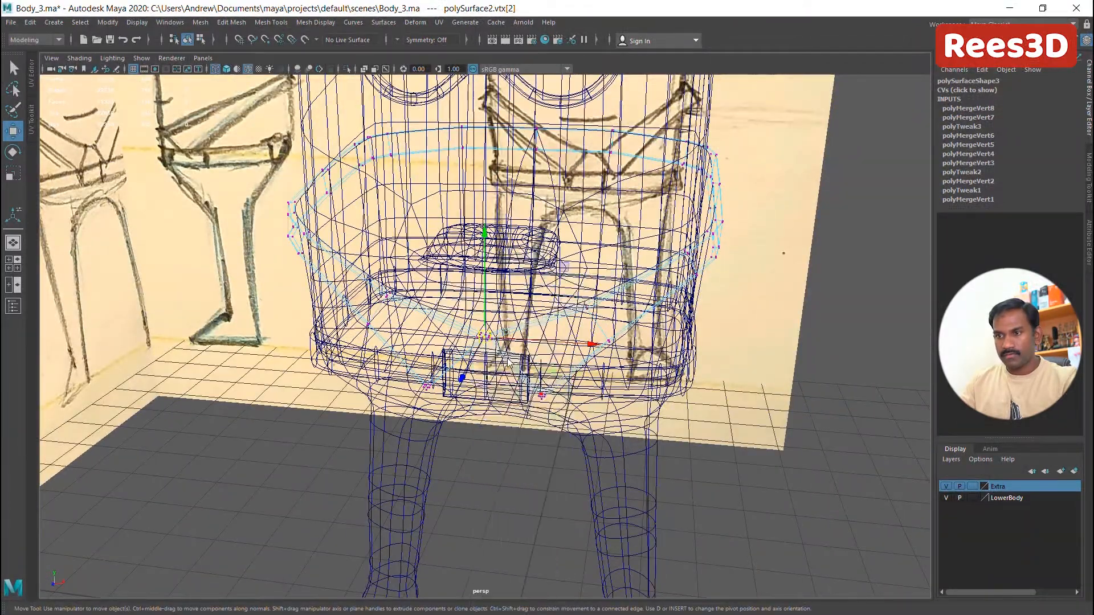
{"action": "left_click", "coordinate": [507, 360]}
{"action": "key", "text": "5"}
{"action": "mouse_move", "coordinate": [509, 436]}
{"action": "left_mouse_down", "text": "alt"}
{"action": "mouse_move", "coordinate": [460, 442]}
{"action": "mouse_move", "coordinate": [453, 432]}
{"action": "left_mouse_up", "text": "alt"}
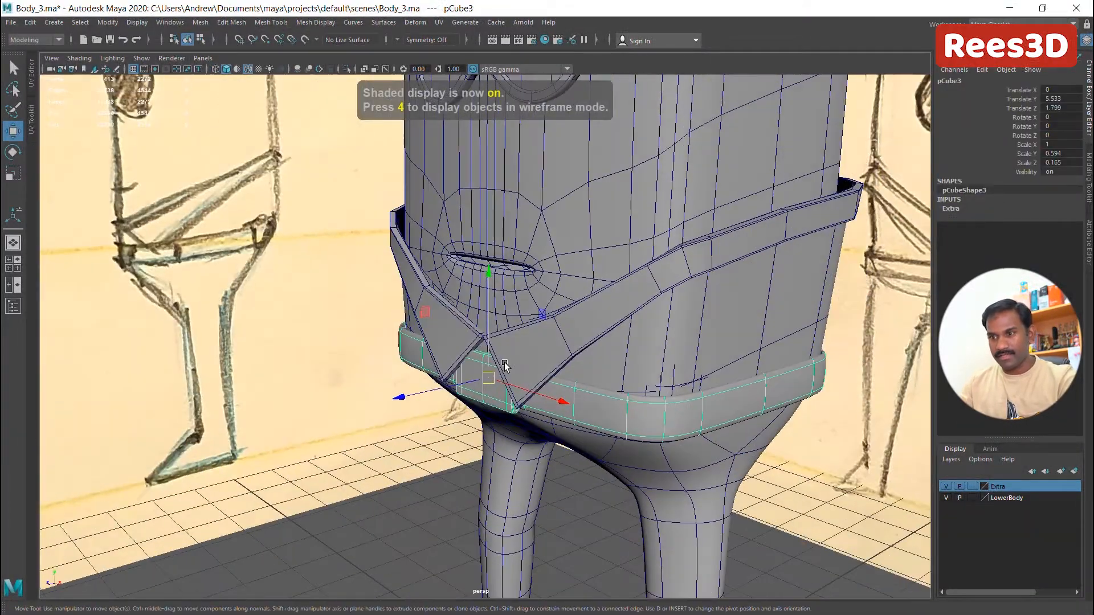
{"action": "left_click", "coordinate": [504, 362]}
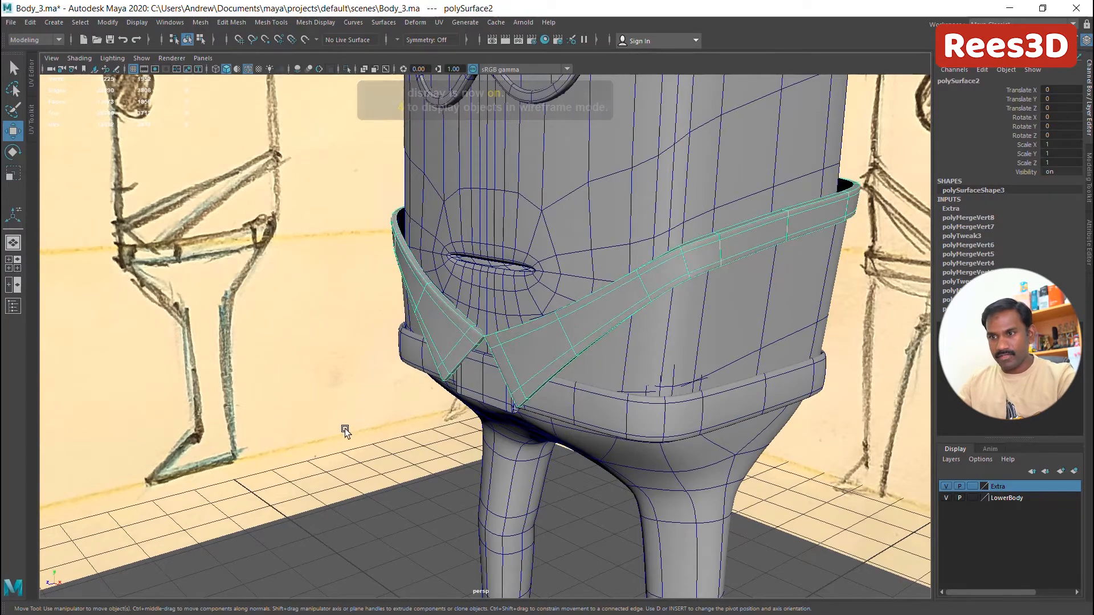
{"action": "left_click", "coordinate": [420, 477]}
Examine from several angles how the strap, the belt buckle and the lower body fit together
{"action": "mouse_move", "coordinate": [504, 457]}
{"action": "left_mouse_down", "text": "alt"}
{"action": "mouse_move", "coordinate": [662, 372]}
{"action": "mouse_move", "coordinate": [713, 386]}
{"action": "mouse_move", "coordinate": [704, 416]}
{"action": "mouse_move", "coordinate": [587, 430]}
{"action": "mouse_move", "coordinate": [568, 357]}
{"action": "left_mouse_up", "text": "alt"}
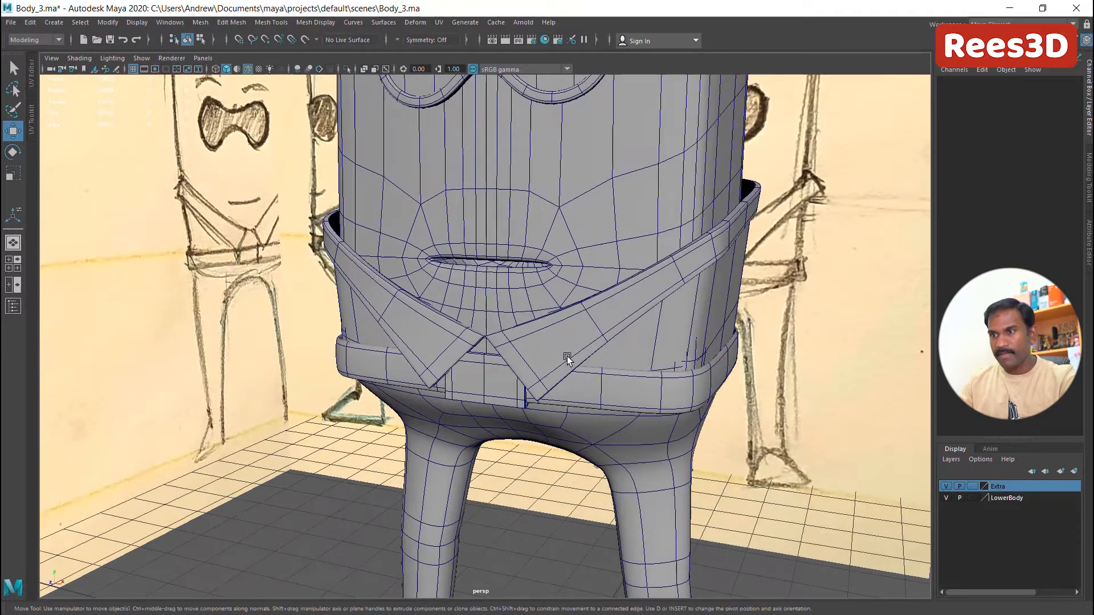
{"action": "left_click", "coordinate": [567, 357]}
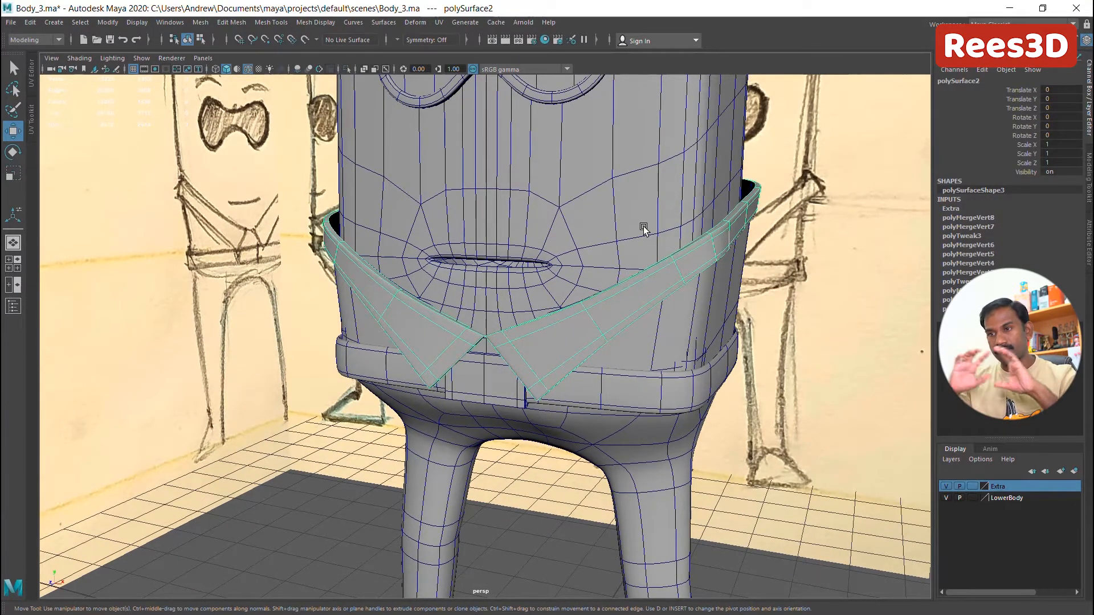
{"action": "mouse_move", "coordinate": [661, 278]}
{"action": "left_mouse_down", "text": "alt"}
{"action": "mouse_move", "coordinate": [494, 376]}
{"action": "mouse_move", "coordinate": [655, 356]}
{"action": "mouse_move", "coordinate": [623, 378]}
{"action": "mouse_move", "coordinate": [645, 388]}
{"action": "mouse_move", "coordinate": [643, 340]}
{"action": "mouse_move", "coordinate": [745, 359]}
{"action": "mouse_move", "coordinate": [824, 397]}
{"action": "mouse_move", "coordinate": [888, 402]}
{"action": "mouse_move", "coordinate": [682, 400]}
{"action": "mouse_move", "coordinate": [654, 353]}
{"action": "mouse_move", "coordinate": [659, 342]}
{"action": "mouse_move", "coordinate": [603, 356]}
{"action": "mouse_move", "coordinate": [523, 401]}
{"action": "mouse_move", "coordinate": [393, 415]}
{"action": "mouse_move", "coordinate": [422, 395]}
{"action": "mouse_move", "coordinate": [489, 393]}
{"action": "mouse_move", "coordinate": [517, 456]}
{"action": "mouse_move", "coordinate": [500, 427]}
{"action": "mouse_move", "coordinate": [569, 461]}
{"action": "mouse_move", "coordinate": [626, 420]}
{"action": "mouse_move", "coordinate": [454, 357]}
{"action": "left_mouse_up", "text": "alt"}
{"action": "left_click", "coordinate": [630, 385]}
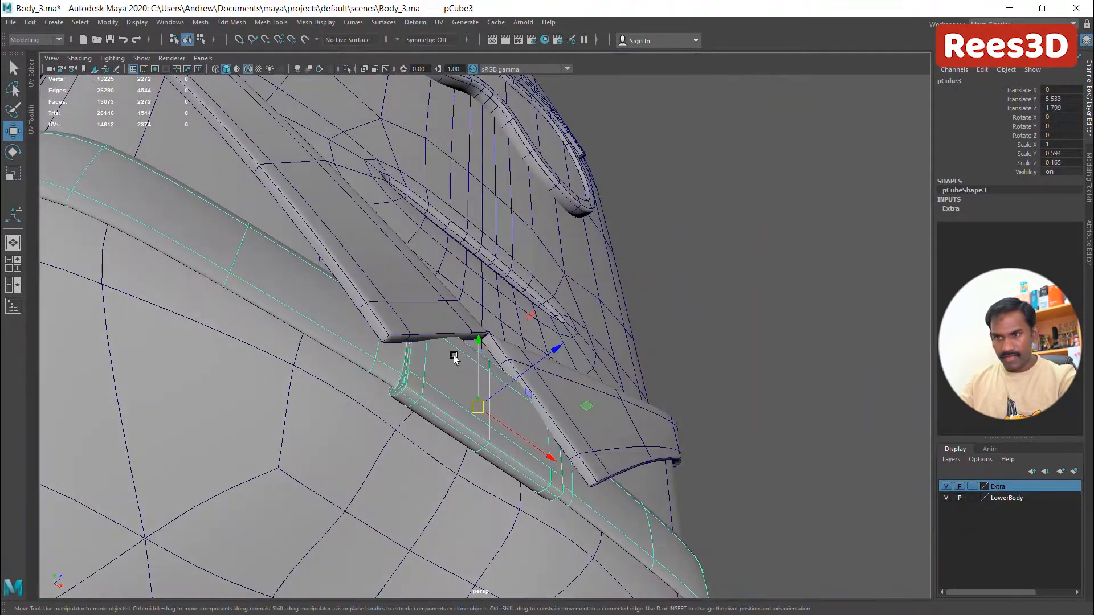
{"action": "left_click_drag", "start_coordinate": [530, 436], "coordinate": [283, 454], "text": "alt"}
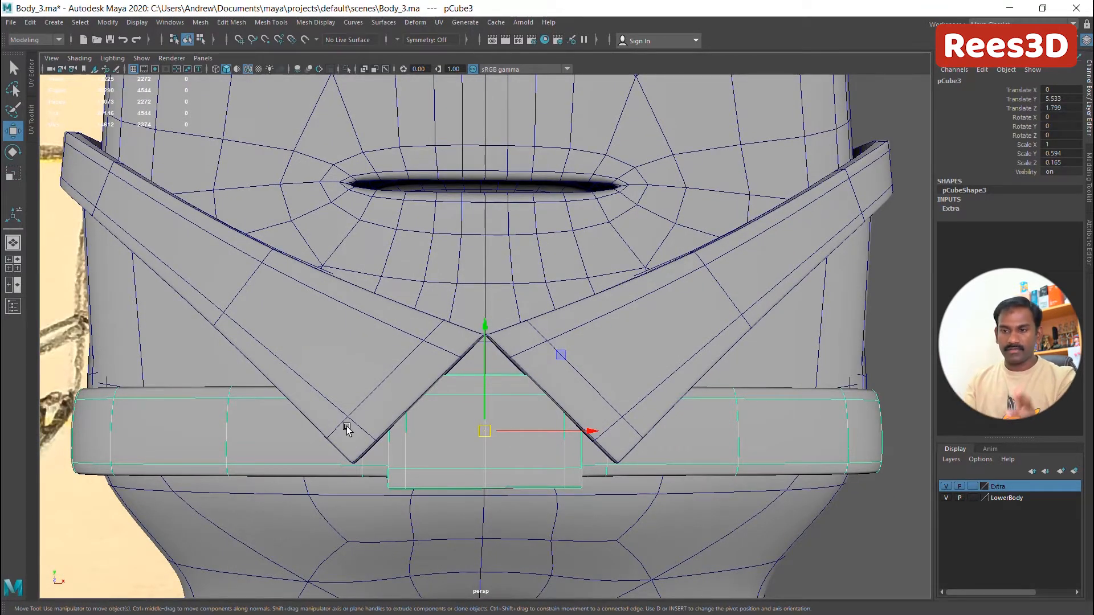
{"action": "left_click_drag", "start_coordinate": [390, 462], "coordinate": [313, 470], "text": "alt"}
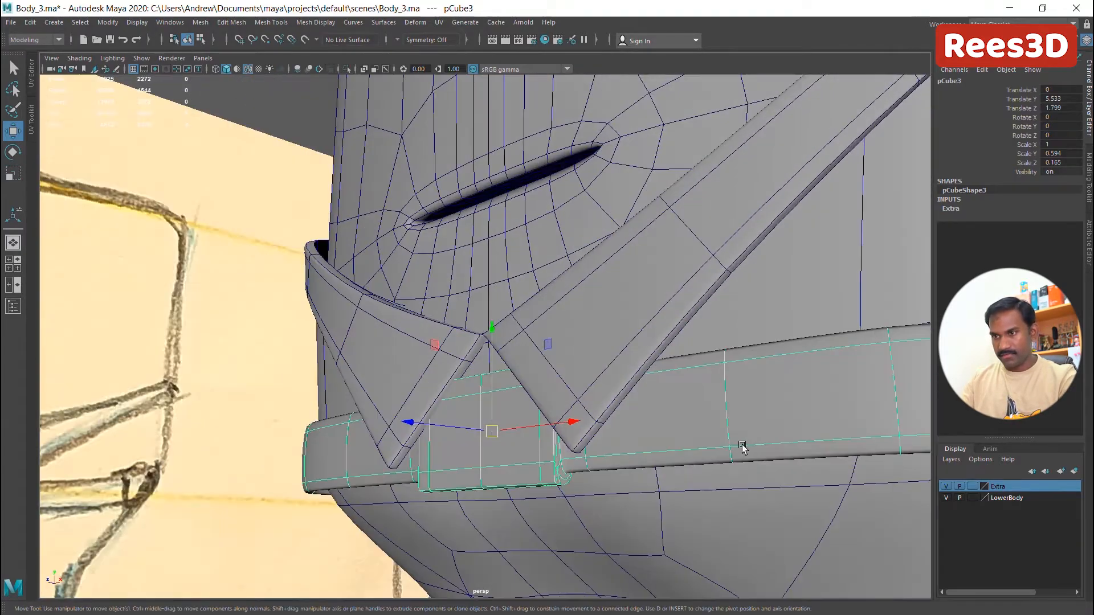
{"action": "right_click_drag", "start_coordinate": [742, 447], "coordinate": [559, 413], "text": "alt"}
{"action": "middle_click_drag", "start_coordinate": [506, 427], "coordinate": [477, 322], "text": "alt"}
{"action": "left_click_drag", "start_coordinate": [476, 322], "coordinate": [561, 345], "text": "alt"}
{"action": "left_click", "coordinate": [561, 344]}
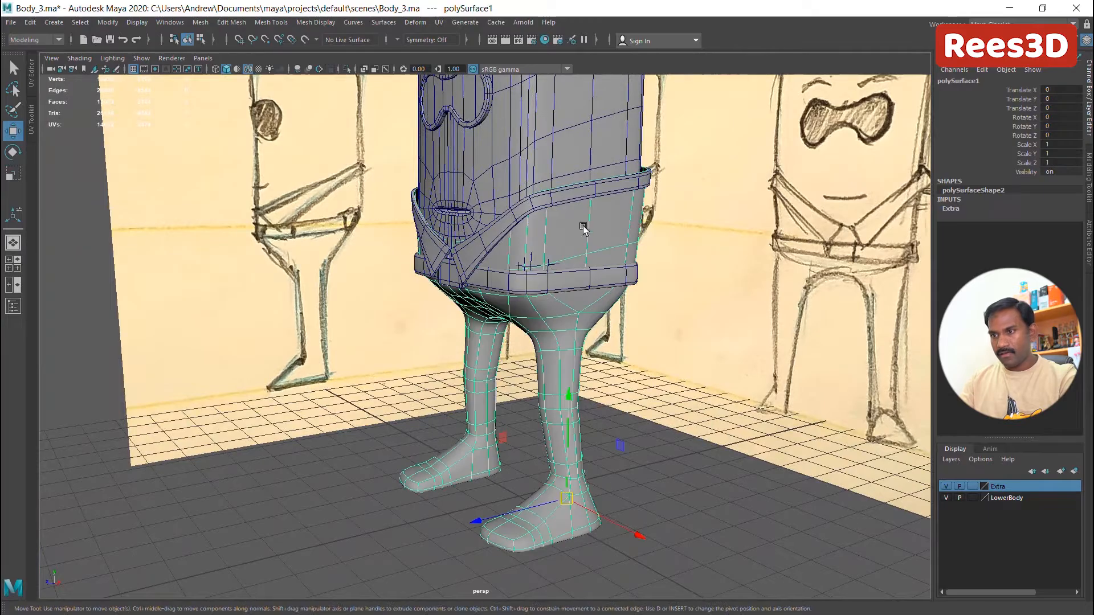
{"action": "left_click_drag", "start_coordinate": [512, 517], "coordinate": [461, 418], "text": "alt"}
{"action": "right_click_drag", "start_coordinate": [460, 419], "coordinate": [538, 464], "text": "alt"}
{"action": "middle_click_drag", "start_coordinate": [539, 463], "coordinate": [534, 540], "text": "alt"}
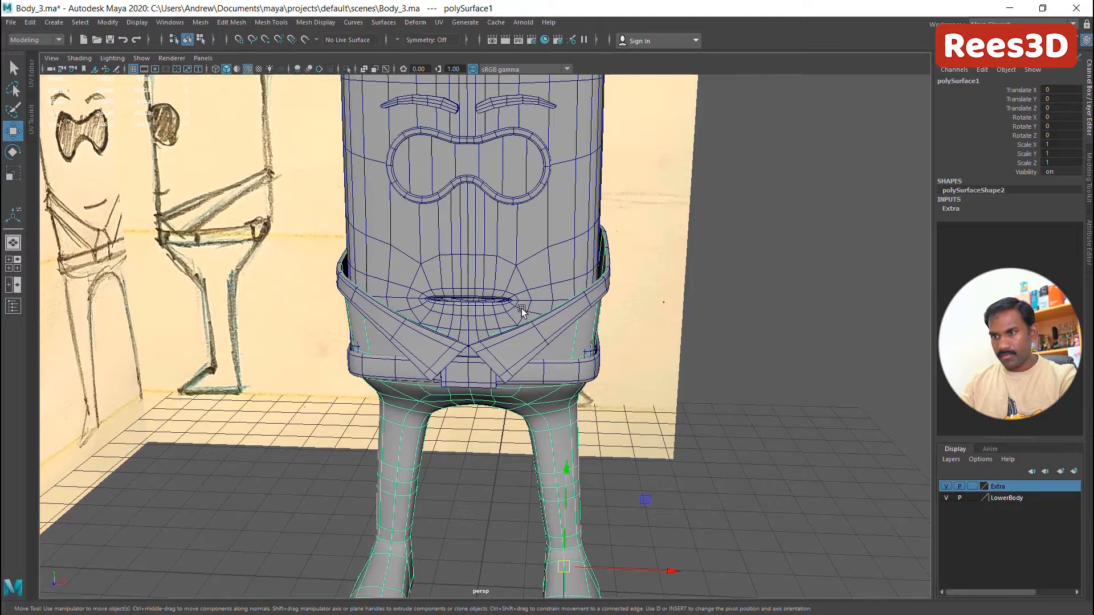
Remove the lower-body mesh with the legs from the Extra layer and hide that layer
{"action": "left_click", "coordinate": [509, 255]}
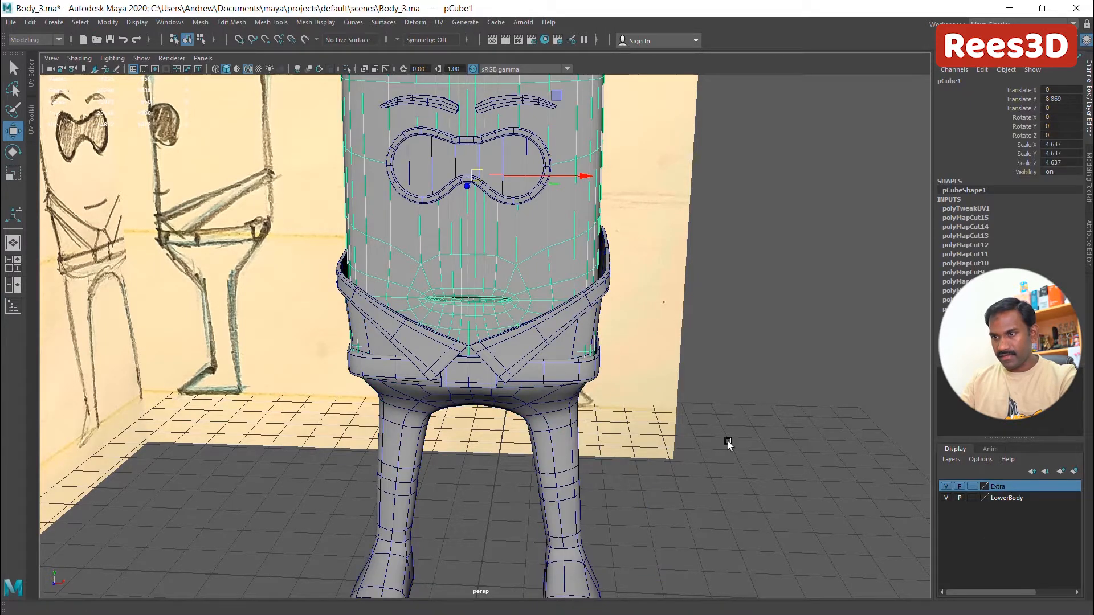
{"action": "left_click", "coordinate": [549, 453]}
{"action": "right_click", "coordinate": [1014, 485]}
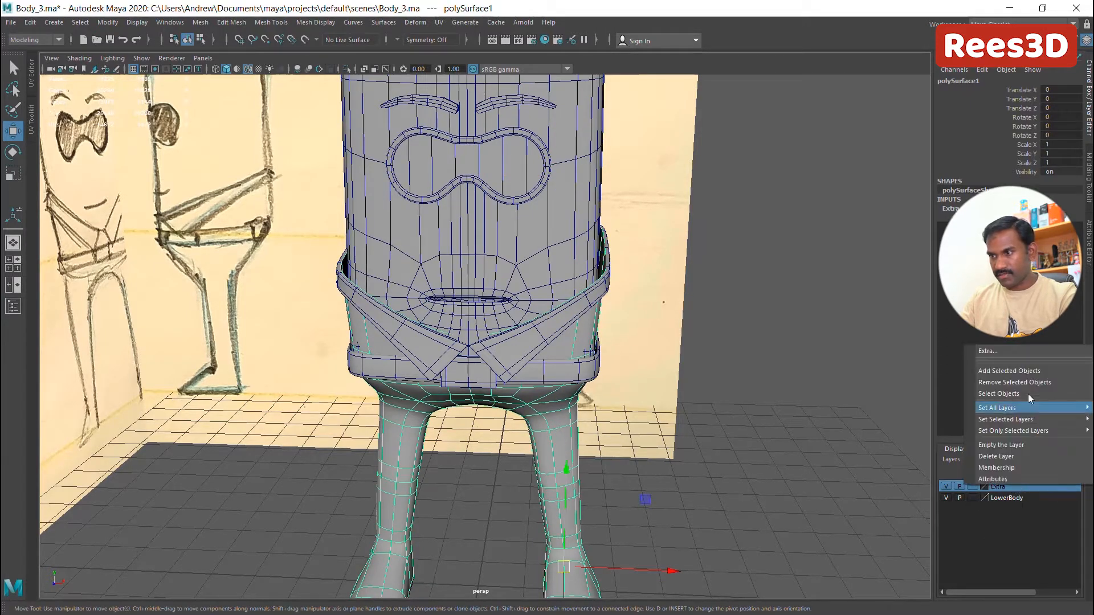
{"action": "left_click", "coordinate": [1022, 383]}
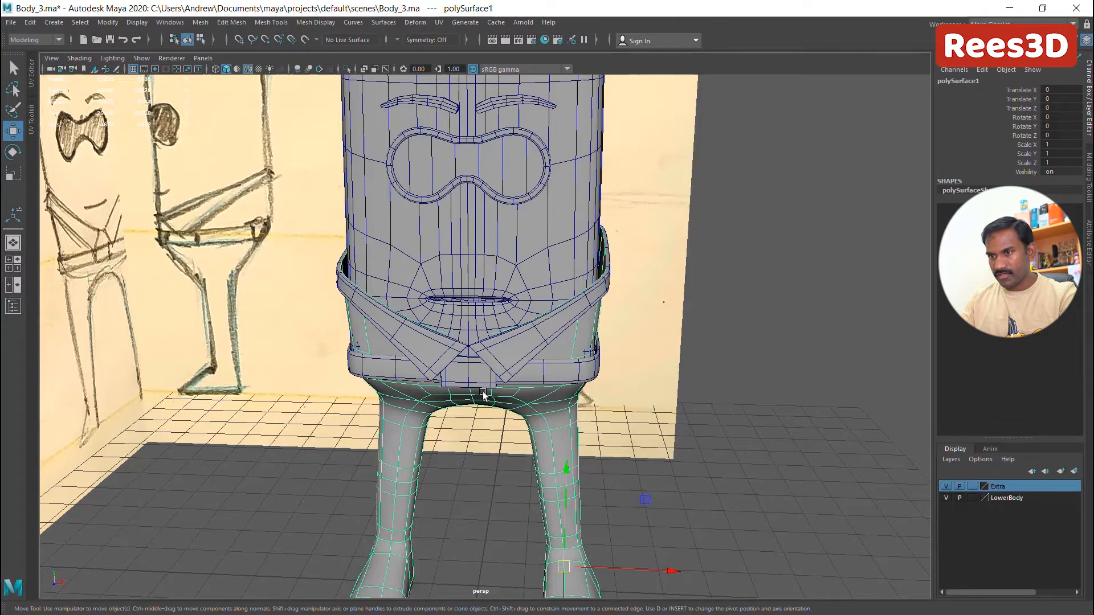
{"action": "left_click", "coordinate": [945, 486]}
Add the main body mesh to the hidden Extra layer so only the lower body stays in view
{"action": "left_click", "coordinate": [602, 220]}
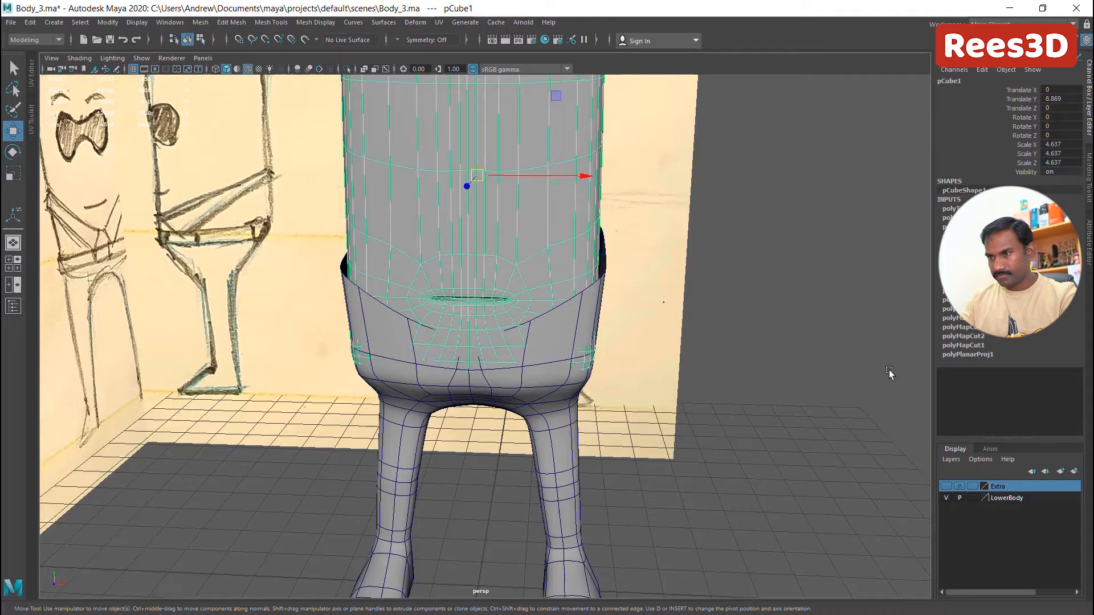
{"action": "right_click", "coordinate": [1011, 485]}
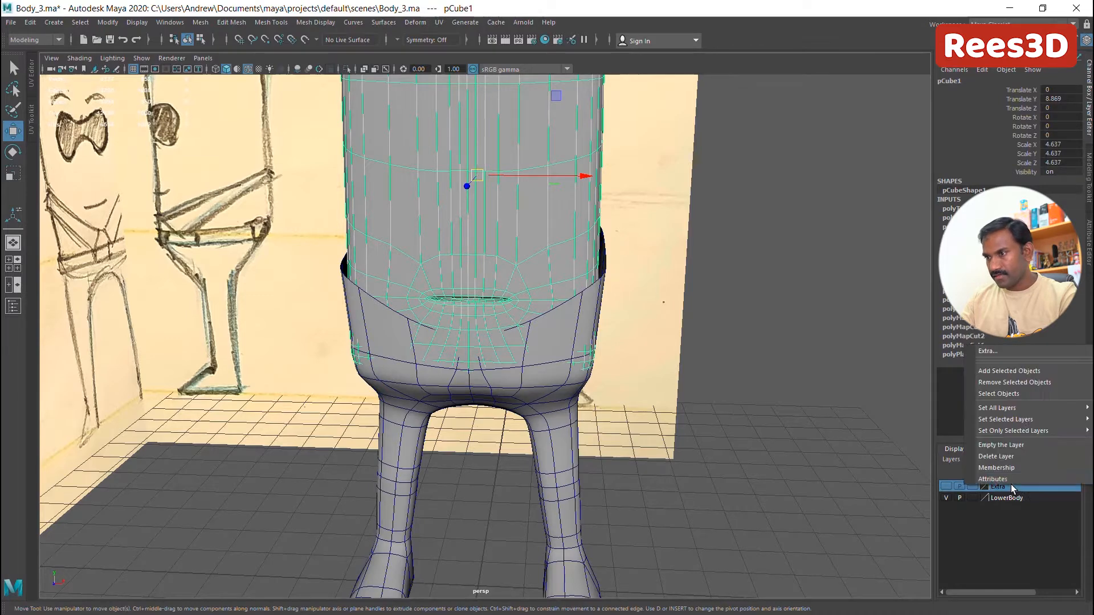
{"action": "left_click", "coordinate": [1020, 371]}
Select the lower-body mesh, turn off its smooth preview and frame the converging edges at the front centre
{"action": "middle_click_drag", "start_coordinate": [527, 319], "coordinate": [559, 373], "text": "alt"}
{"action": "left_click_drag", "start_coordinate": [527, 445], "coordinate": [648, 423], "text": "alt"}
{"action": "left_click", "coordinate": [550, 383]}
{"action": "key", "text": "1"}
{"action": "right_click_drag", "start_coordinate": [648, 424], "coordinate": [826, 461], "text": "alt"}
{"action": "middle_click_drag", "start_coordinate": [748, 453], "coordinate": [660, 364], "text": "alt"}
{"action": "mouse_move", "coordinate": [624, 415]}
{"action": "left_mouse_down", "text": "alt"}
{"action": "mouse_move", "coordinate": [620, 445]}
{"action": "mouse_move", "coordinate": [610, 429]}
{"action": "left_mouse_up", "text": "alt"}
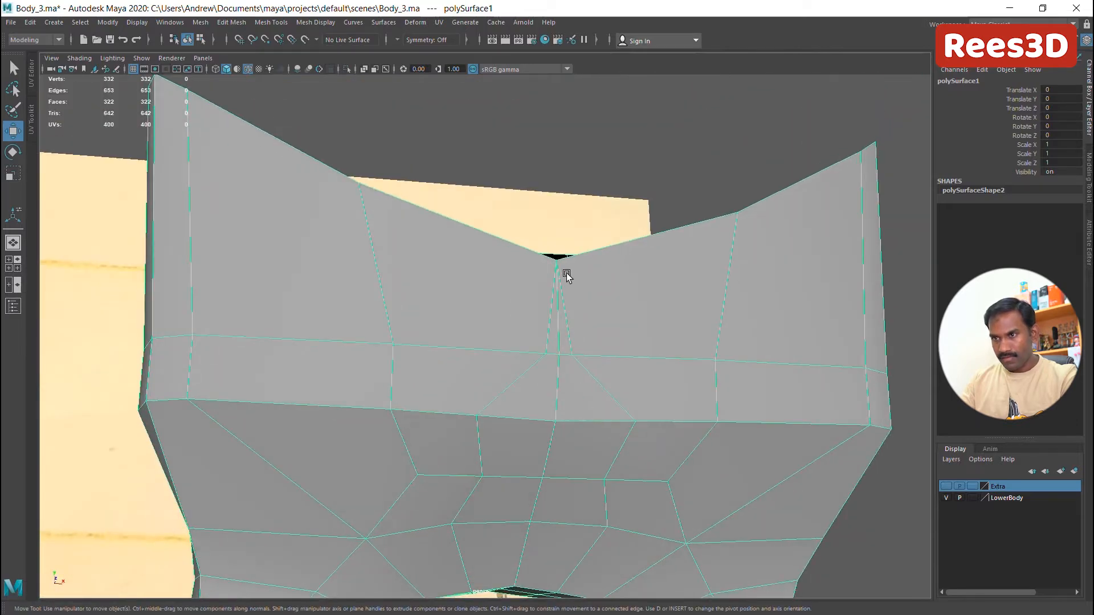
{"action": "left_click_drag", "start_coordinate": [566, 259], "coordinate": [522, 411], "text": "alt"}
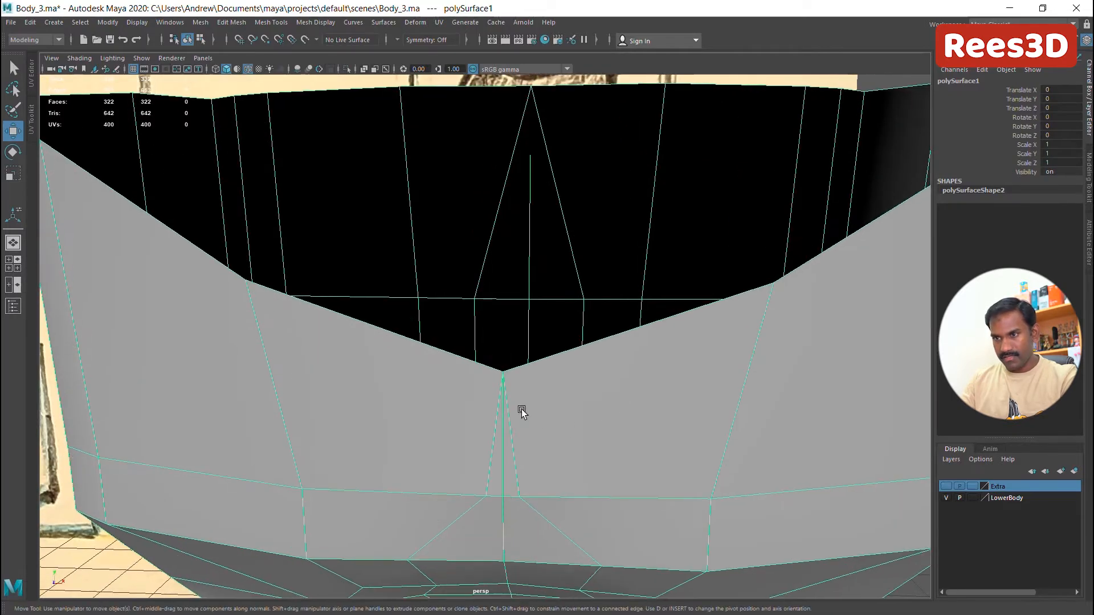
With Multi-Cut, cut edges from the two vertices beside the front centre line up to the lower body's rim
{"action": "right_click_drag", "start_coordinate": [601, 382], "coordinate": [518, 303]}
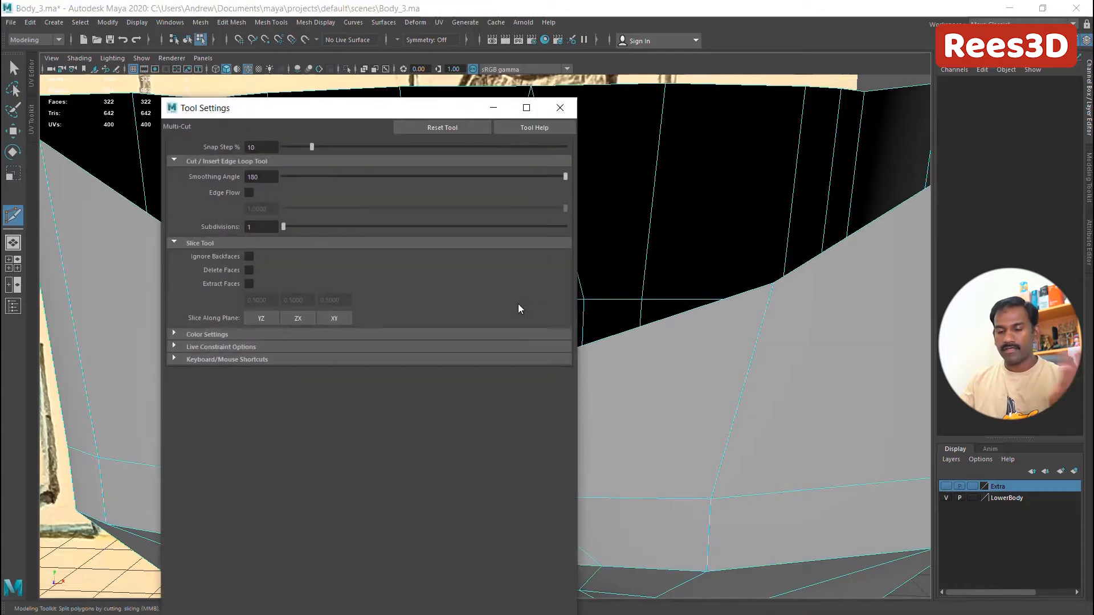
{"action": "left_click", "coordinate": [559, 110]}
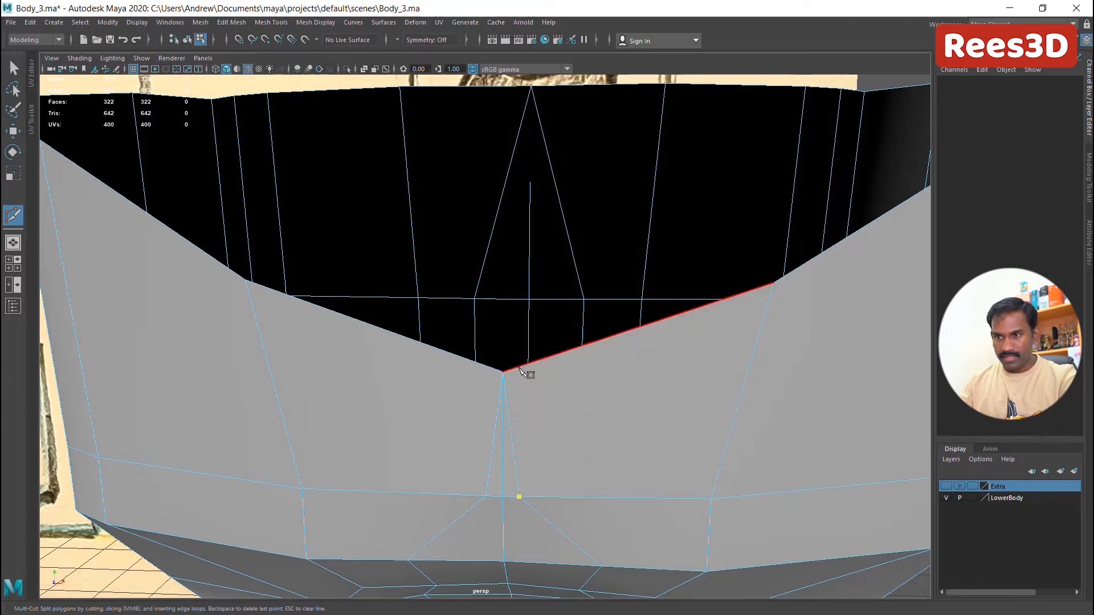
{"action": "left_click", "coordinate": [534, 381]}
{"action": "right_click", "coordinate": [535, 384]}
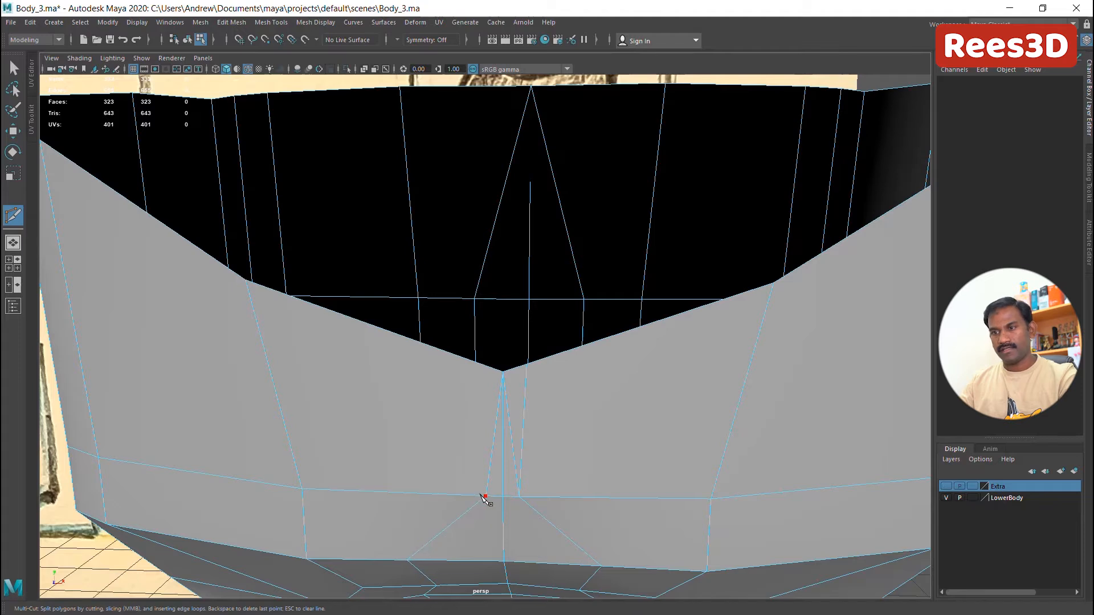
{"action": "left_click", "coordinate": [478, 364]}
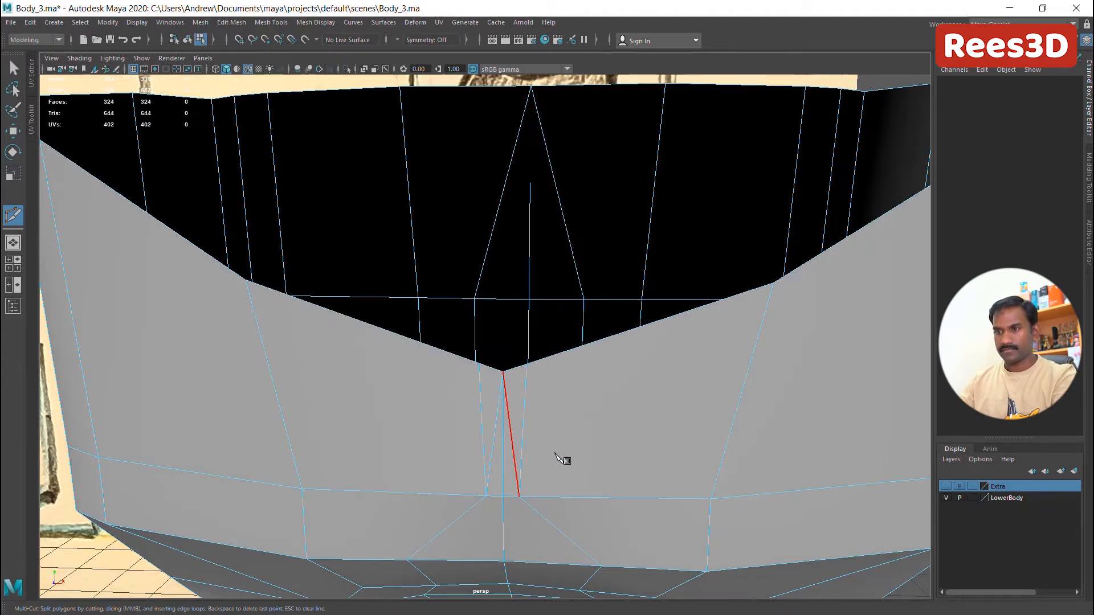
Delete the two slanted edges that converge at the front centre of the lower body's rim
{"action": "left_click_drag", "start_coordinate": [574, 439], "coordinate": [570, 419], "text": "alt"}
{"action": "key", "text": "w"}
{"action": "right_click_drag", "start_coordinate": [532, 344], "coordinate": [532, 263]}
{"action": "left_click", "coordinate": [520, 350]}
{"action": "key", "text": "Delete"}
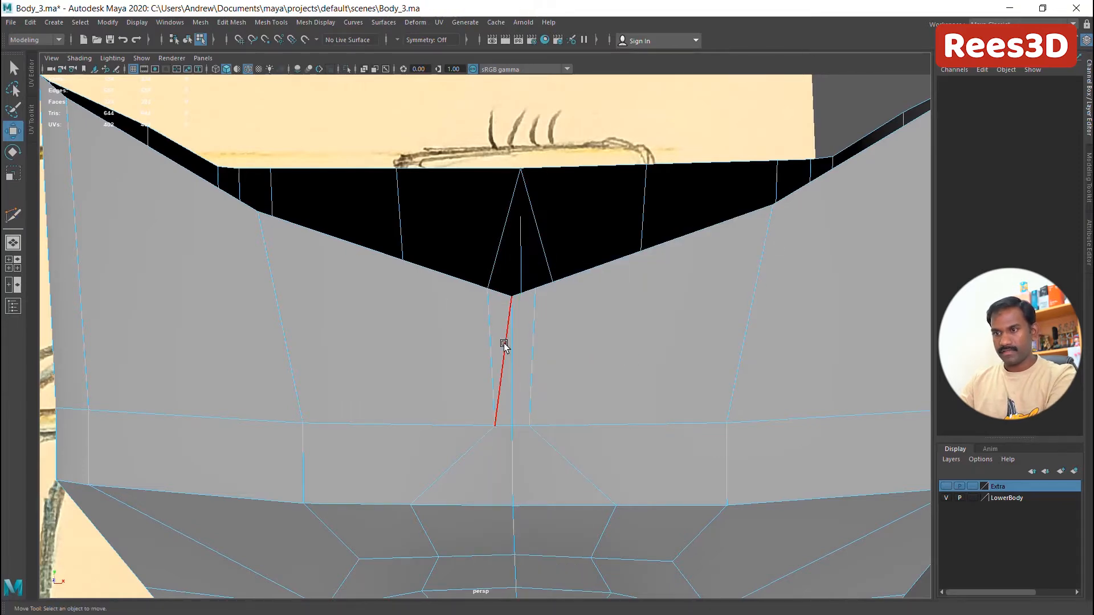
Use Multi-Cut on the lower body's back to connect both vertices beside the centre line to the rim
{"action": "mouse_move", "coordinate": [554, 285]}
{"action": "left_mouse_down", "text": "alt"}
{"action": "mouse_move", "coordinate": [591, 335]}
{"action": "mouse_move", "coordinate": [592, 348]}
{"action": "mouse_move", "coordinate": [569, 361]}
{"action": "mouse_move", "coordinate": [627, 237]}
{"action": "mouse_move", "coordinate": [574, 454]}
{"action": "mouse_move", "coordinate": [590, 380]}
{"action": "left_mouse_up", "text": "alt"}
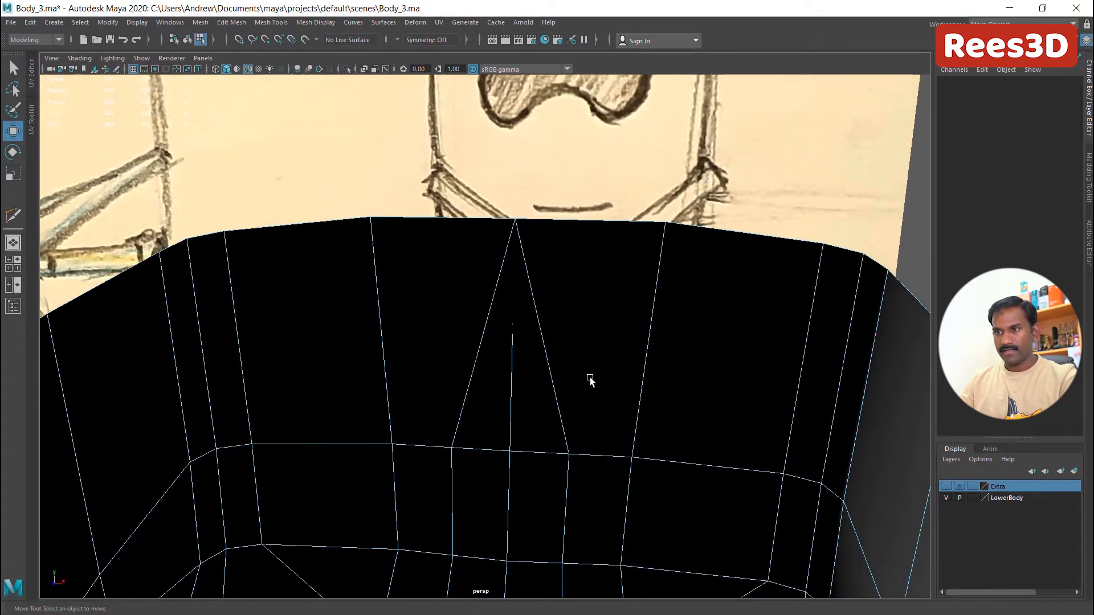
{"action": "left_click", "coordinate": [18, 215]}
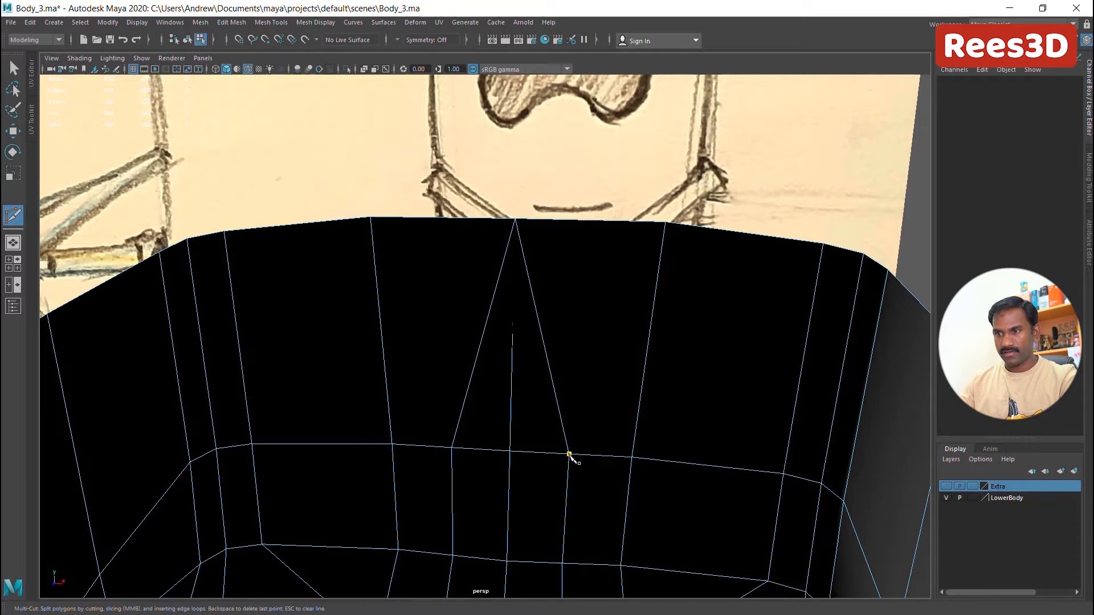
{"action": "left_click", "coordinate": [593, 227]}
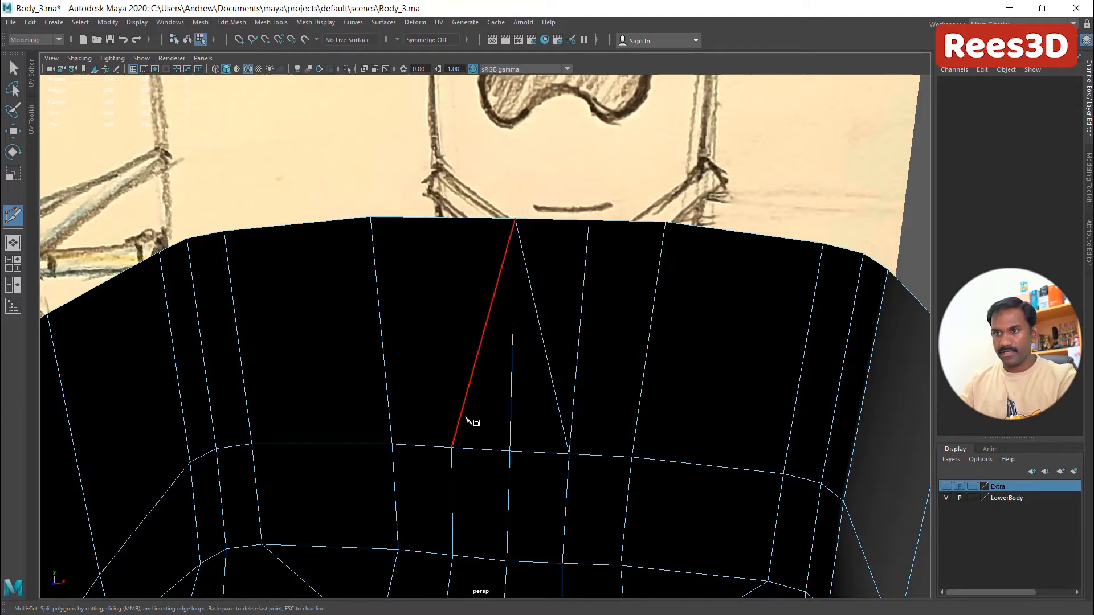
{"action": "left_click", "coordinate": [465, 326]}
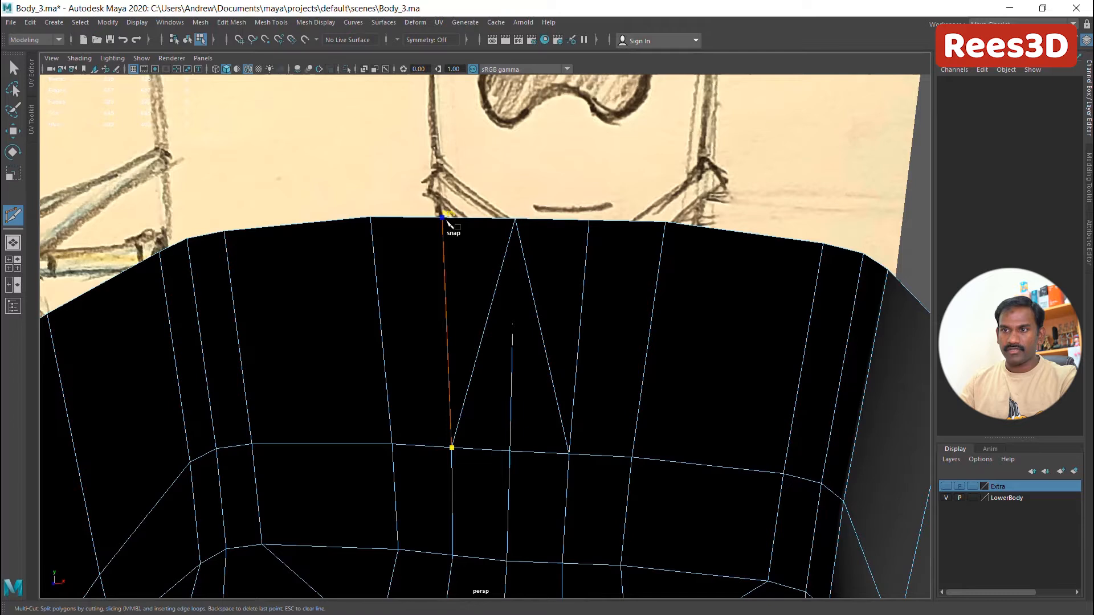
{"action": "left_click", "coordinate": [447, 221]}
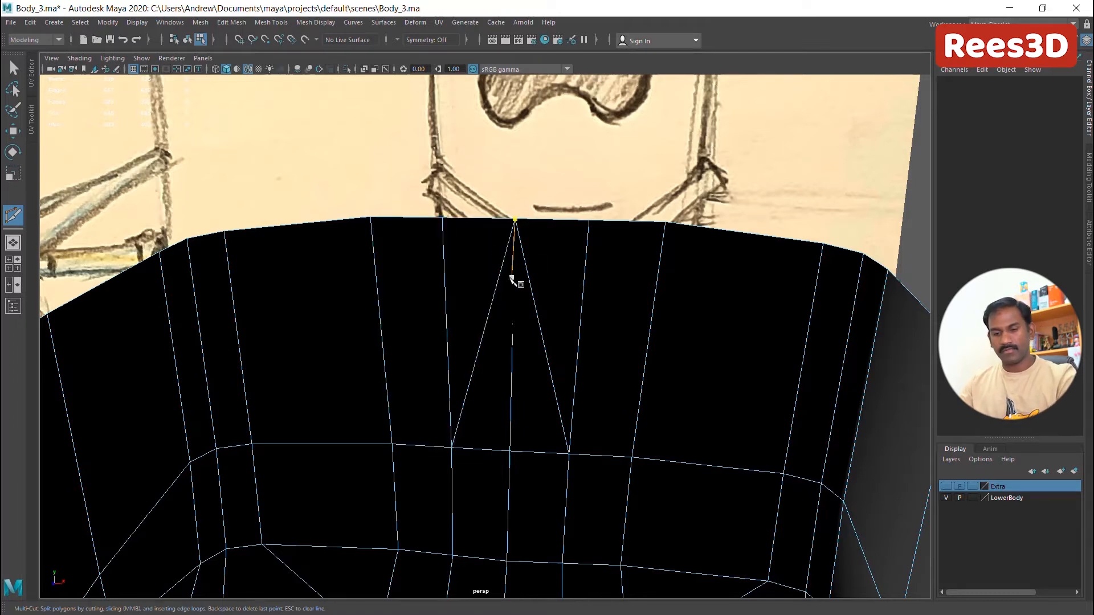
Delete the two slanted edges converging at the back centre of the rim and return the lower body to object mode
{"action": "key", "text": "w"}
{"action": "right_click_drag", "start_coordinate": [514, 262], "coordinate": [463, 266]}
{"action": "left_click", "coordinate": [502, 266]}
{"action": "key", "text": "Delete"}
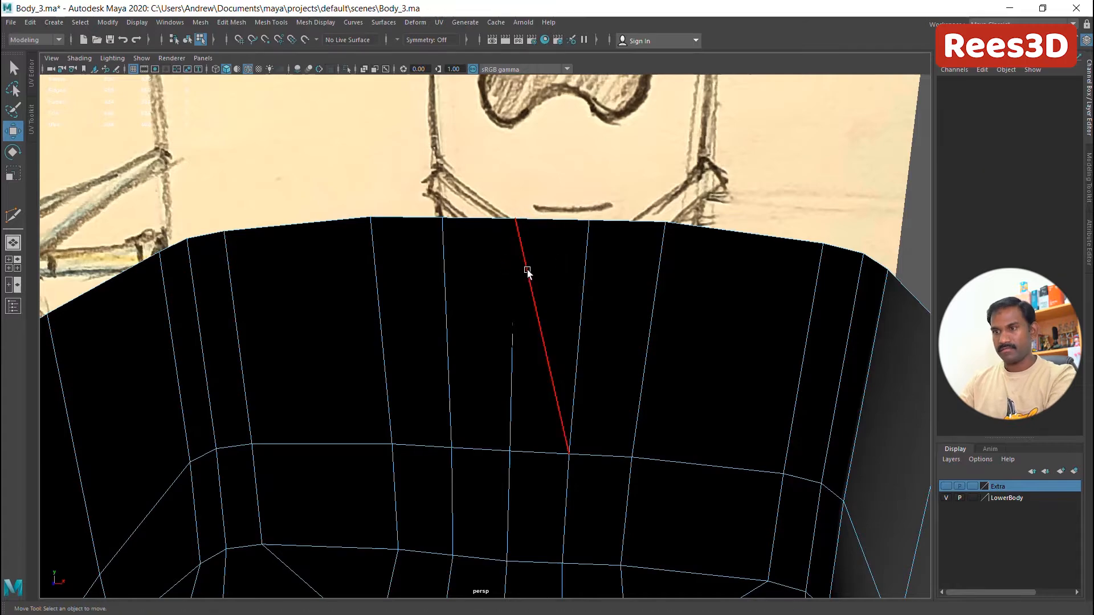
{"action": "left_click", "coordinate": [527, 268]}
{"action": "key", "text": "Delete"}
{"action": "mouse_move", "coordinate": [538, 281]}
{"action": "left_mouse_down", "text": "alt"}
{"action": "mouse_move", "coordinate": [542, 330]}
{"action": "mouse_move", "coordinate": [507, 342]}
{"action": "mouse_move", "coordinate": [242, 381]}
{"action": "mouse_move", "coordinate": [427, 349]}
{"action": "mouse_move", "coordinate": [237, 327]}
{"action": "mouse_move", "coordinate": [479, 440]}
{"action": "mouse_move", "coordinate": [488, 459]}
{"action": "mouse_move", "coordinate": [508, 404]}
{"action": "left_mouse_up", "text": "alt"}
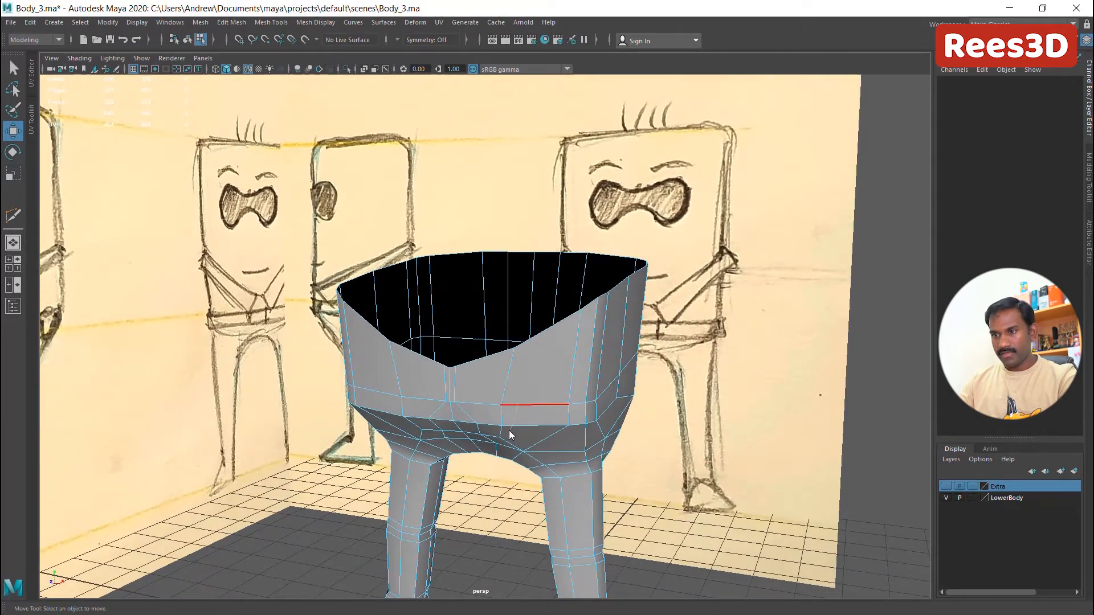
{"action": "right_click_drag", "start_coordinate": [510, 435], "coordinate": [527, 371]}
{"action": "middle_click_drag", "start_coordinate": [525, 395], "coordinate": [588, 350], "text": "alt"}
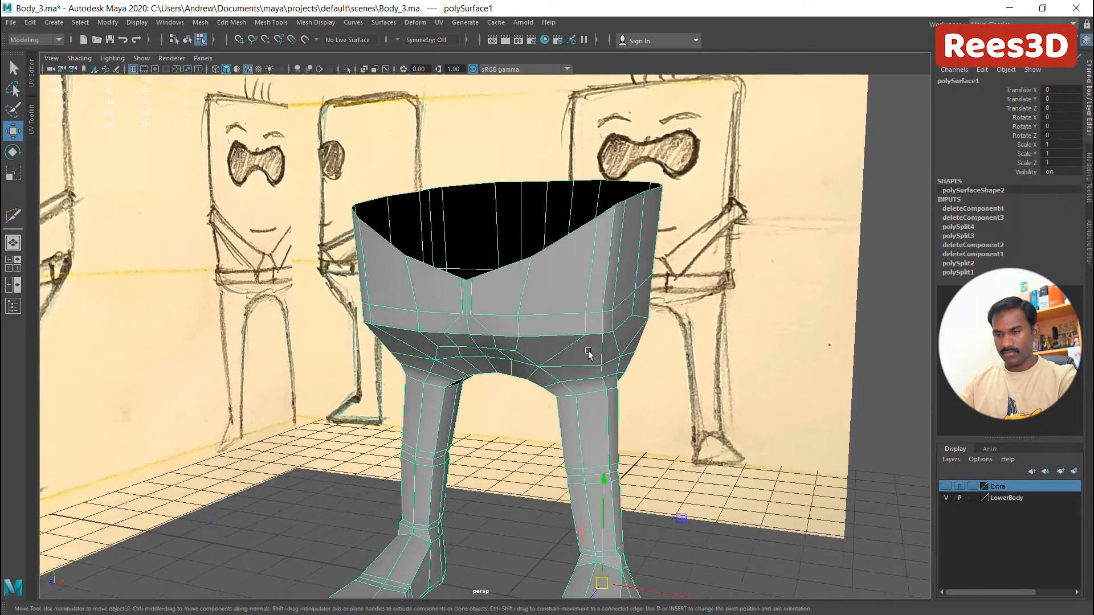
Open the UV Editor beside the viewport and display the lower body's current UV layout
{"action": "right_click_drag", "start_coordinate": [588, 350], "coordinate": [550, 393], "text": "alt"}
{"action": "middle_click_drag", "start_coordinate": [551, 393], "coordinate": [553, 338], "text": "alt"}
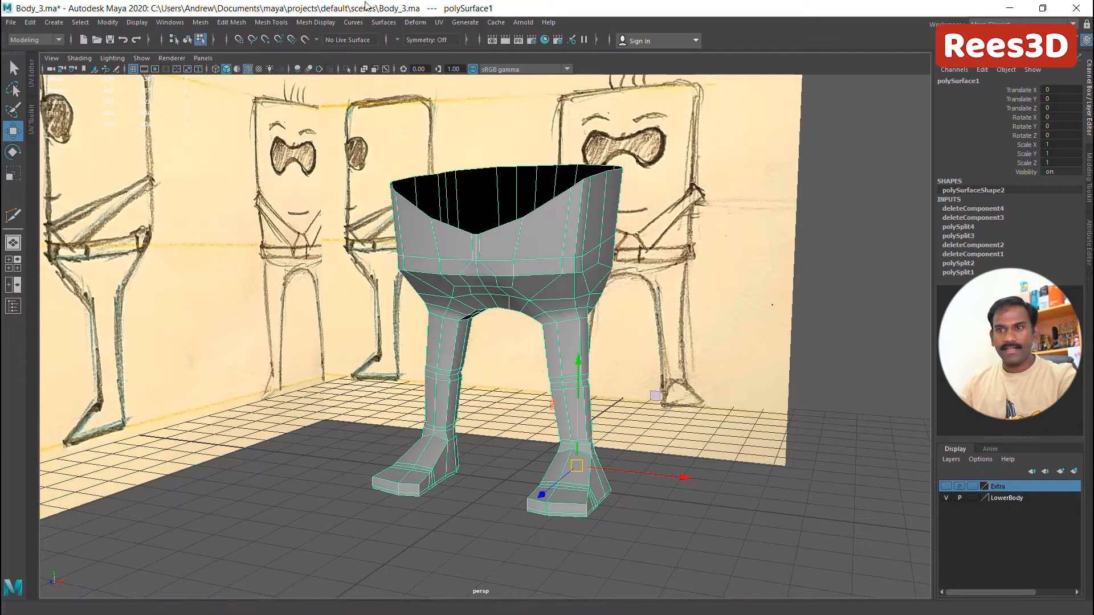
{"action": "left_click", "coordinate": [35, 83]}
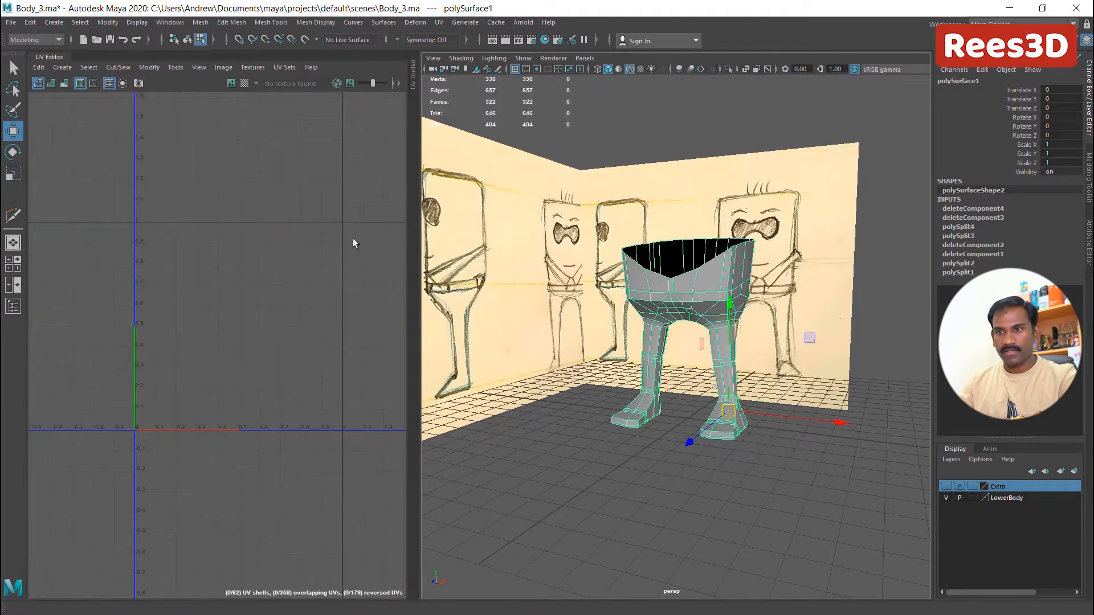
{"action": "right_click_drag", "start_coordinate": [673, 291], "coordinate": [654, 357]}
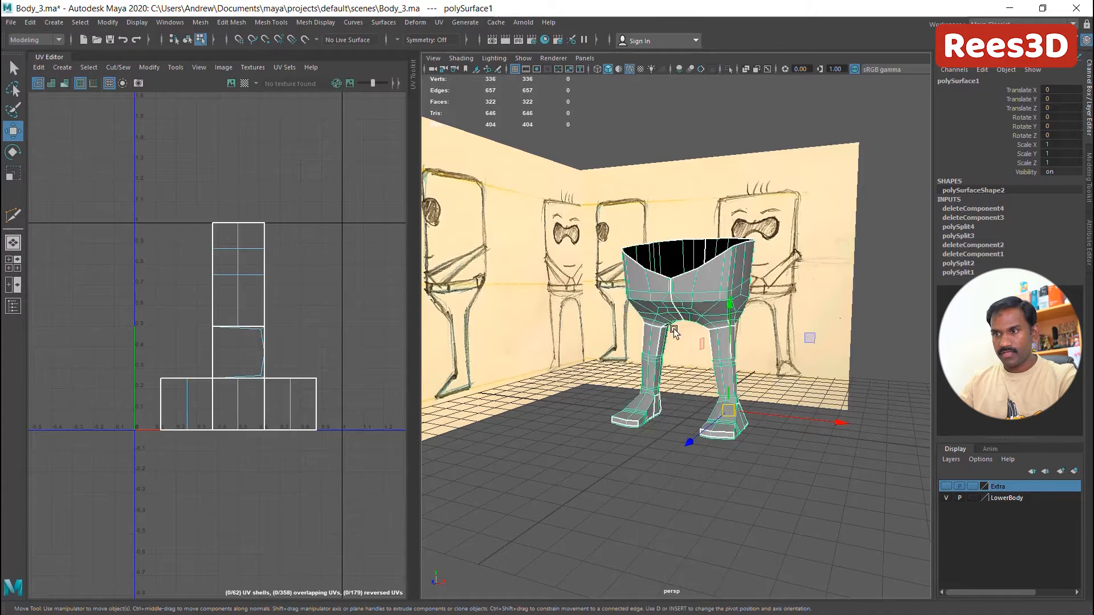
Apply a planar UV projection to the whole lower body
{"action": "scroll", "coordinate": [673, 331], "scroll_direction": "down", "scroll_amount": 5}
{"action": "left_click_drag", "start_coordinate": [673, 331], "coordinate": [673, 366], "text": "alt"}
{"action": "scroll", "coordinate": [655, 350], "scroll_direction": "up", "scroll_amount": 5}
{"action": "right_click_drag", "start_coordinate": [673, 366], "coordinate": [766, 378], "text": "alt"}
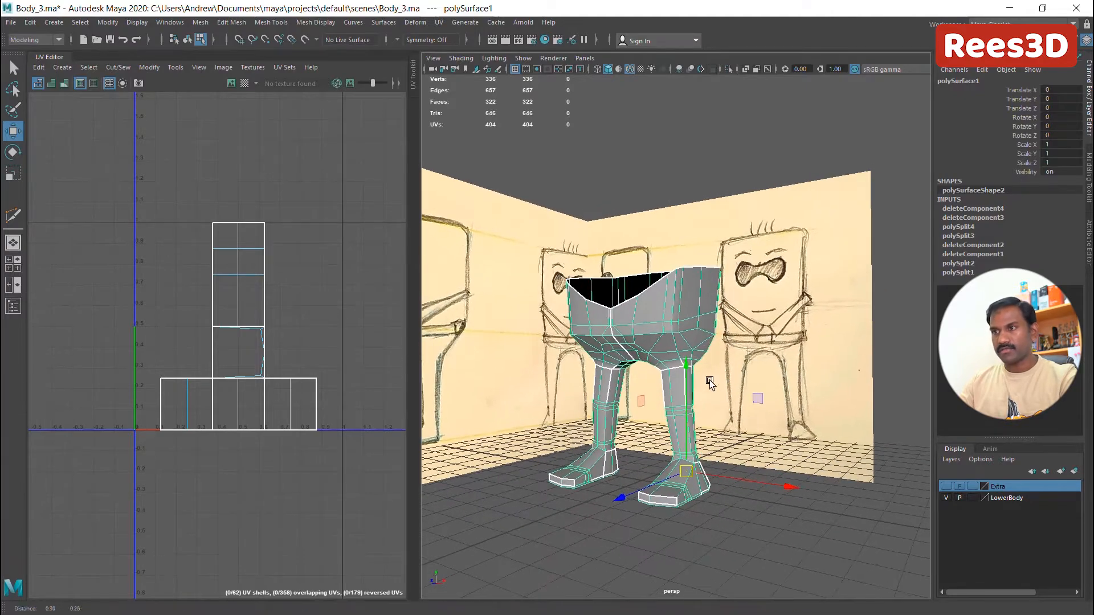
{"action": "left_click", "coordinate": [439, 23]}
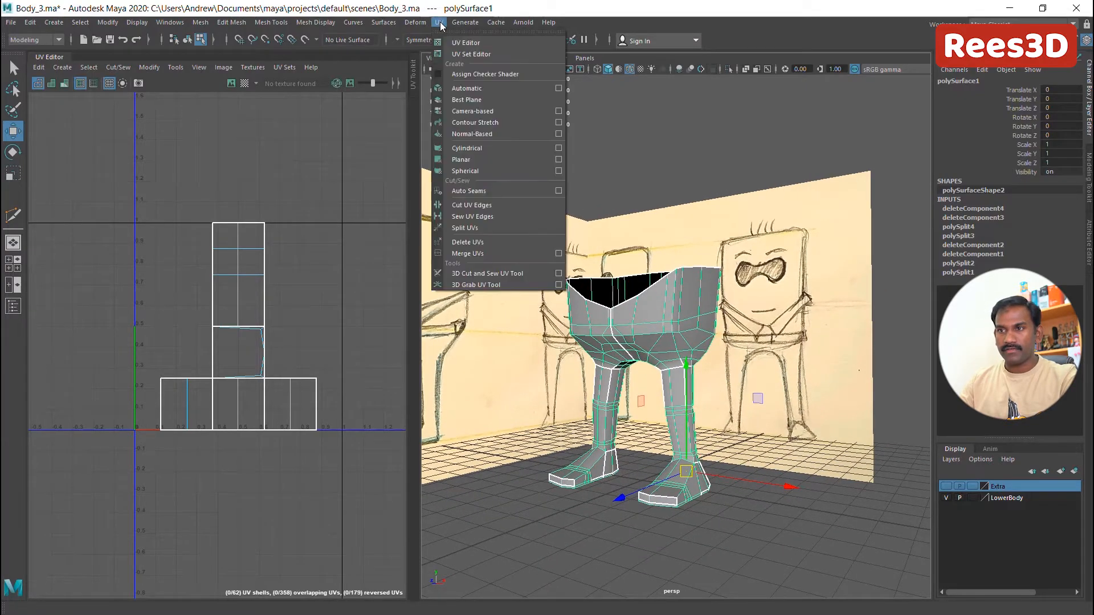
{"action": "left_click", "coordinate": [475, 163]}
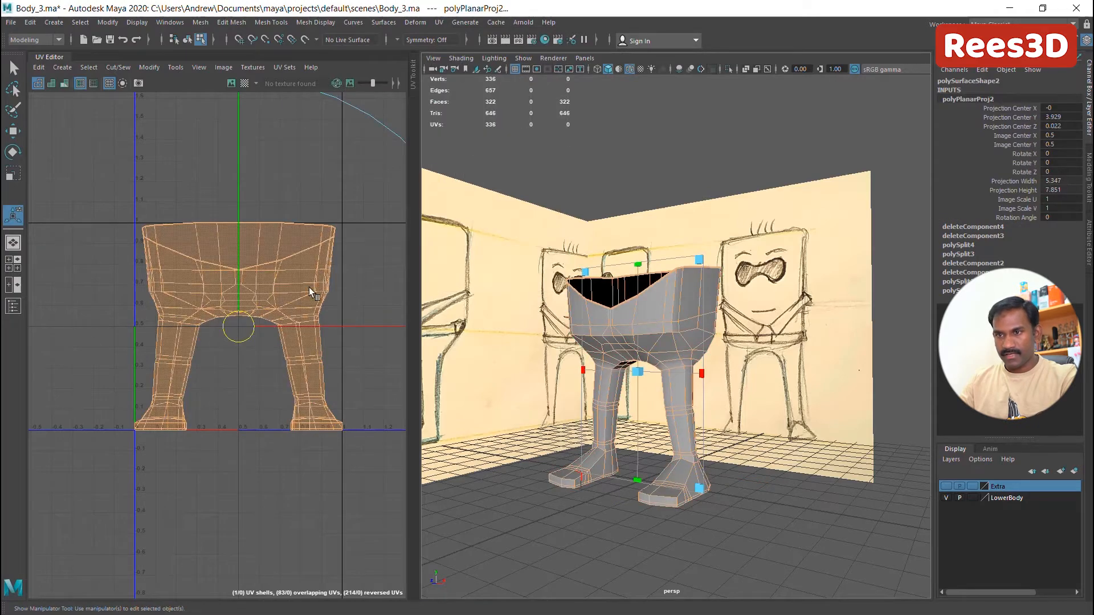
Return the lower body to object mode and activate the 3D Cut and Sew UV Tool
{"action": "mouse_move", "coordinate": [717, 370]}
{"action": "left_mouse_down", "text": "alt"}
{"action": "mouse_move", "coordinate": [664, 298]}
{"action": "mouse_move", "coordinate": [767, 325]}
{"action": "mouse_move", "coordinate": [843, 328]}
{"action": "mouse_move", "coordinate": [744, 304]}
{"action": "mouse_move", "coordinate": [691, 311]}
{"action": "left_mouse_up", "text": "alt"}
{"action": "right_click_drag", "start_coordinate": [695, 314], "coordinate": [755, 324], "text": "alt"}
{"action": "middle_click_drag", "start_coordinate": [740, 291], "coordinate": [733, 353], "text": "alt"}
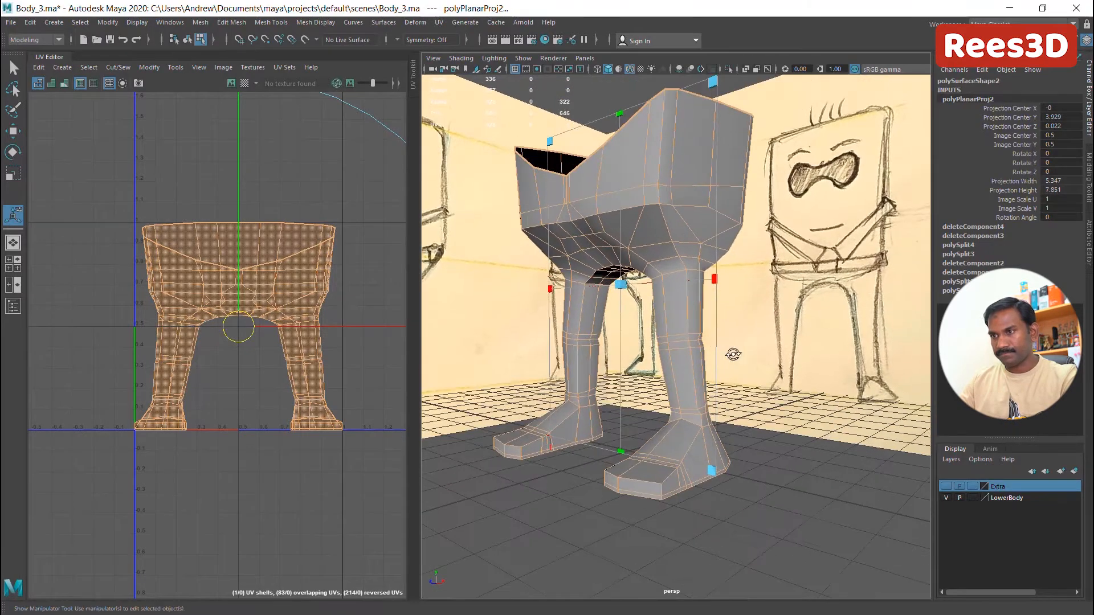
{"action": "left_click_drag", "start_coordinate": [733, 354], "coordinate": [775, 349], "text": "alt"}
{"action": "right_click_drag", "start_coordinate": [701, 240], "coordinate": [705, 273]}
{"action": "left_click", "coordinate": [685, 309]}
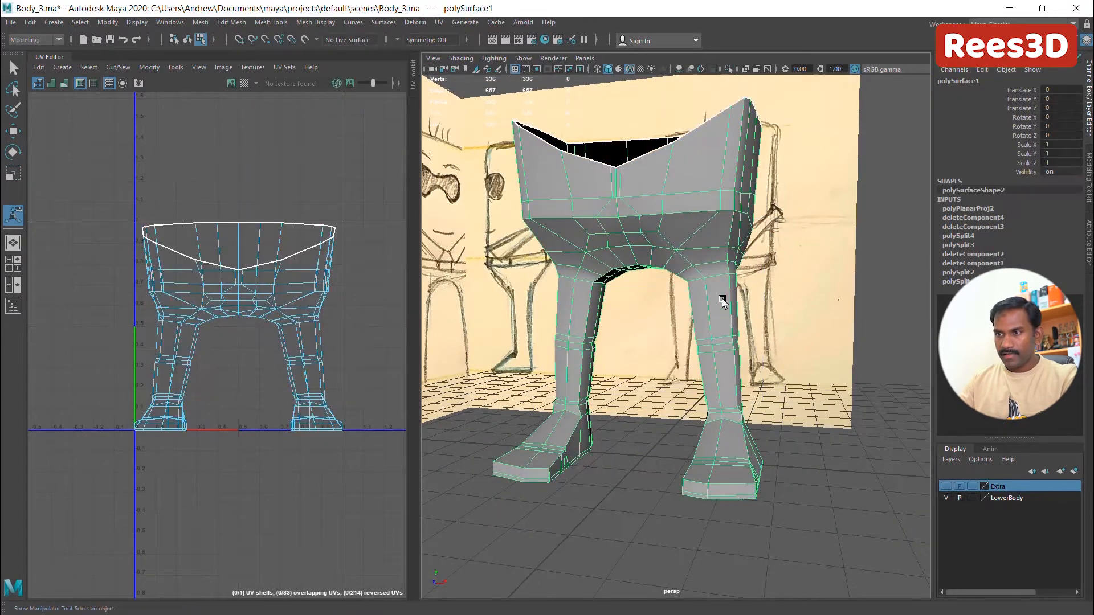
{"action": "mouse_move", "coordinate": [723, 293]}
{"action": "left_mouse_down", "text": "alt"}
{"action": "mouse_move", "coordinate": [709, 285]}
{"action": "mouse_move", "coordinate": [710, 312]}
{"action": "mouse_move", "coordinate": [763, 319]}
{"action": "mouse_move", "coordinate": [687, 294]}
{"action": "mouse_move", "coordinate": [693, 300]}
{"action": "left_mouse_up", "text": "alt"}
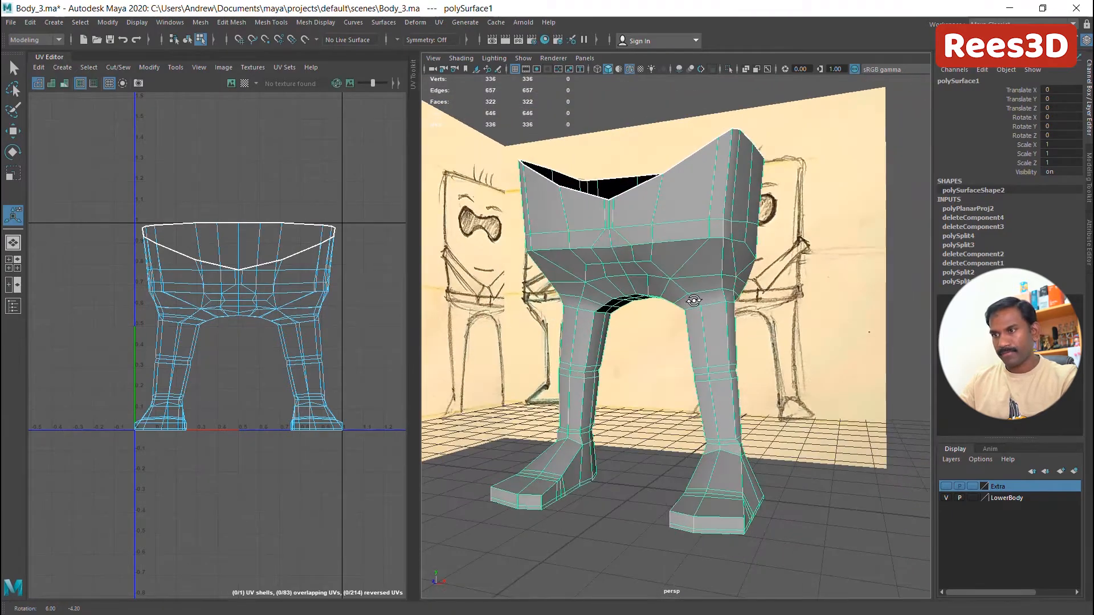
{"action": "left_click", "coordinate": [438, 23]}
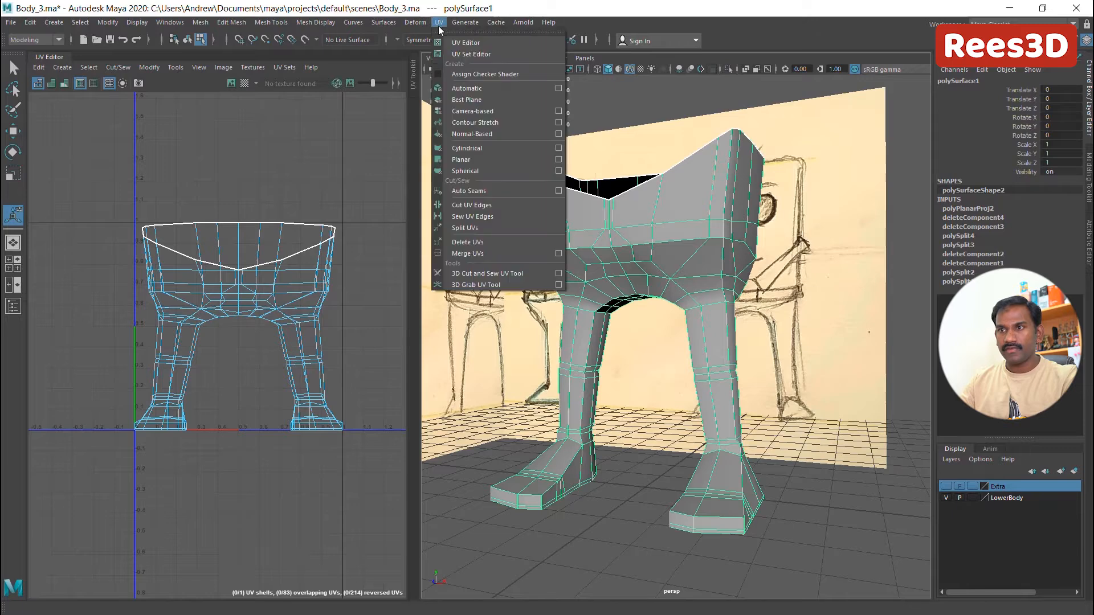
{"action": "left_click", "coordinate": [490, 275]}
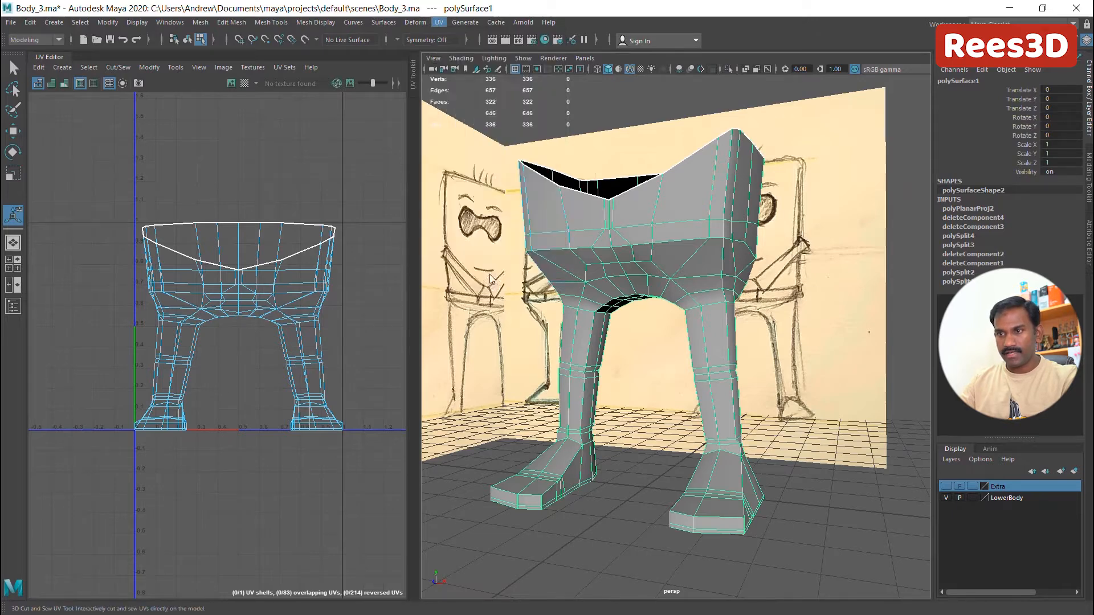
Cut a UV seam around the top of each leg where it meets the hips
{"action": "left_click_drag", "start_coordinate": [725, 317], "coordinate": [690, 318], "text": "alt"}
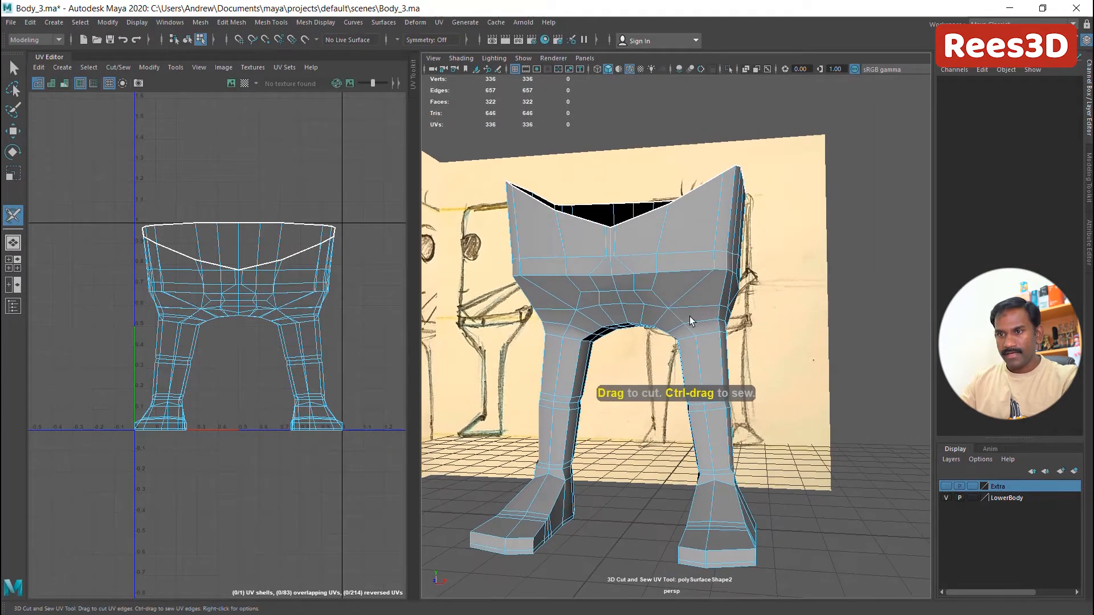
{"action": "right_click_drag", "start_coordinate": [672, 226], "coordinate": [676, 165]}
{"action": "right_click_drag", "start_coordinate": [686, 264], "coordinate": [742, 318], "text": "alt"}
{"action": "left_click_drag", "start_coordinate": [741, 318], "coordinate": [719, 329], "text": "alt"}
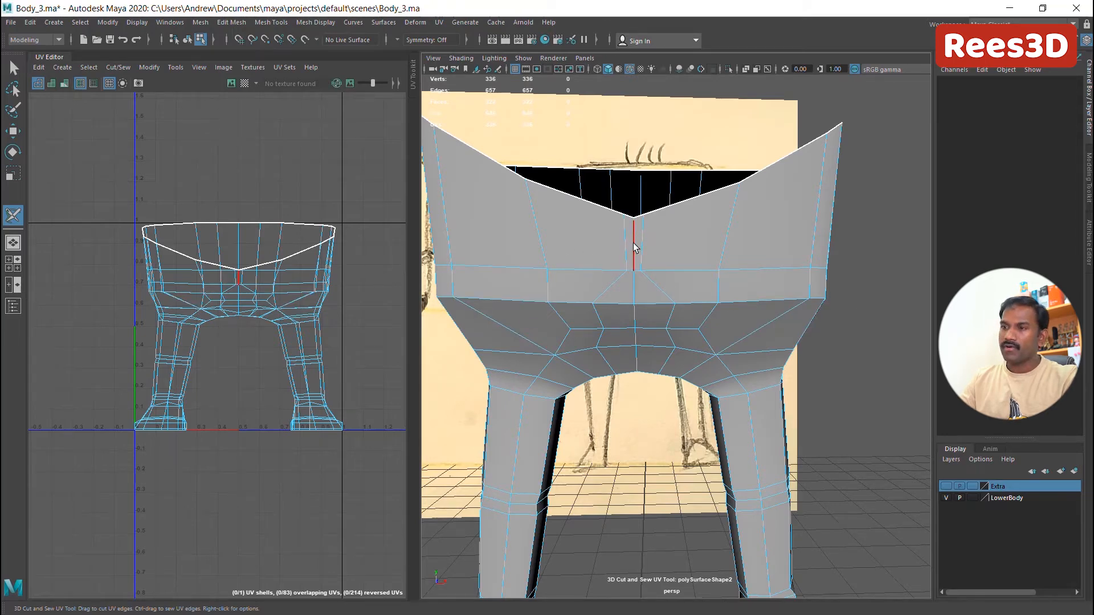
{"action": "middle_click_drag", "start_coordinate": [655, 360], "coordinate": [638, 300], "text": "alt"}
{"action": "left_click_drag", "start_coordinate": [632, 347], "coordinate": [636, 352], "text": "alt"}
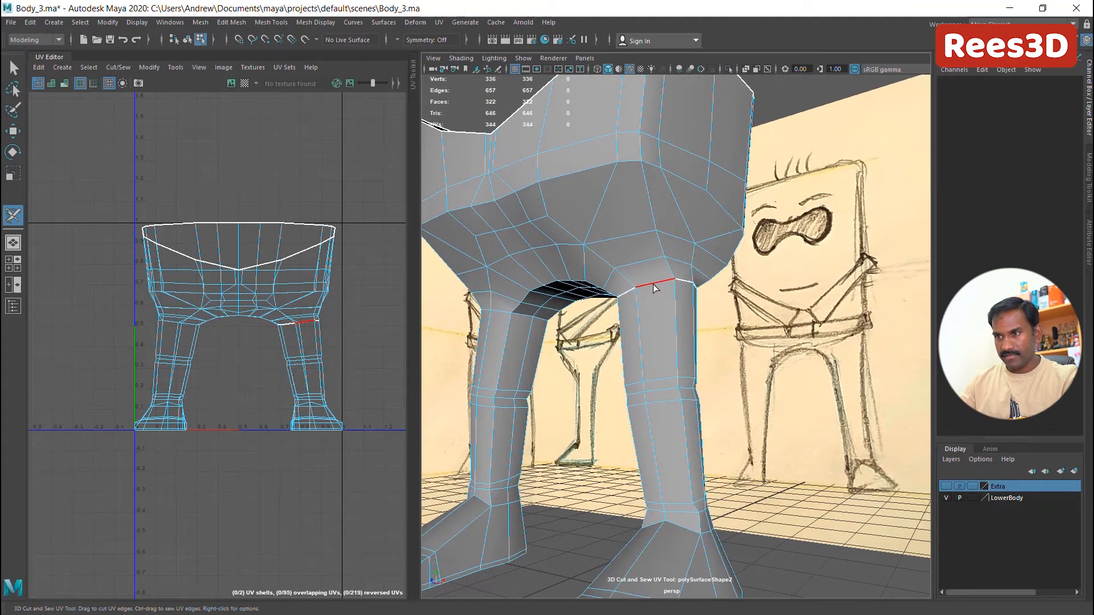
{"action": "left_click_drag", "start_coordinate": [727, 334], "coordinate": [580, 308], "text": "alt"}
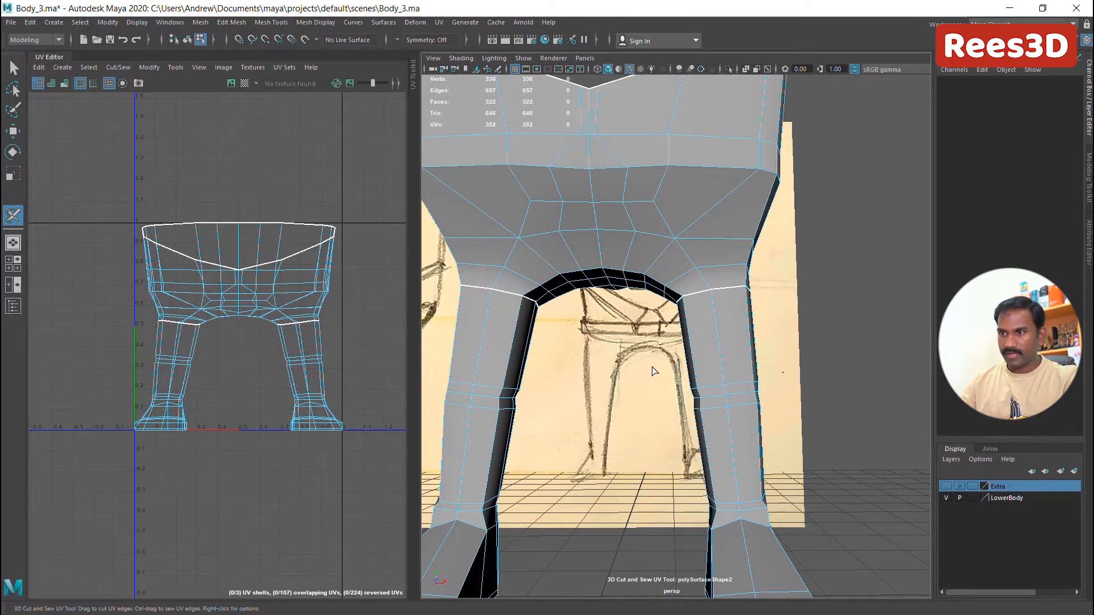
Cut UV seams along the middle of the crotch between the legs and down the centre of the back from the rim
{"action": "left_click_drag", "start_coordinate": [654, 371], "coordinate": [705, 379], "text": "alt"}
{"action": "middle_click_drag", "start_coordinate": [705, 379], "coordinate": [660, 384], "text": "alt"}
{"action": "left_click_drag", "start_coordinate": [659, 383], "coordinate": [620, 311], "text": "alt"}
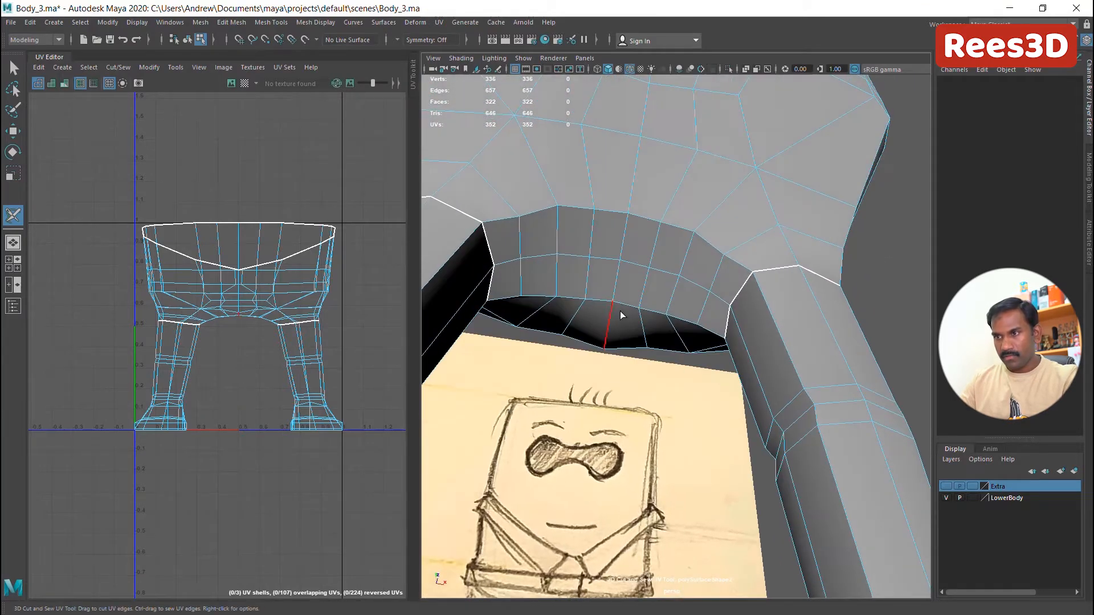
{"action": "double_click", "coordinate": [633, 267]}
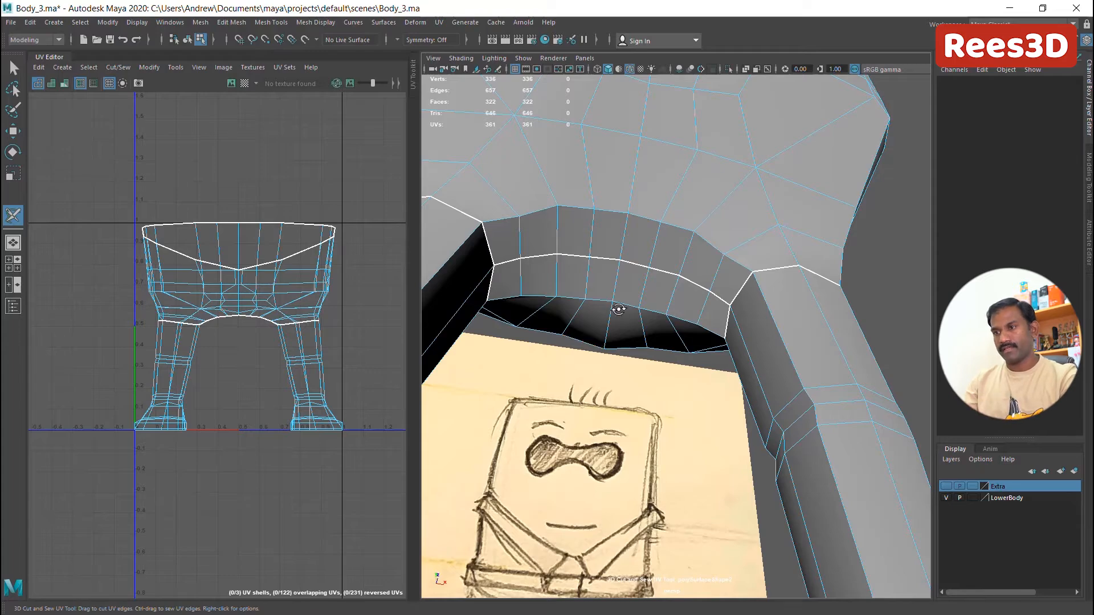
{"action": "left_click_drag", "start_coordinate": [618, 309], "coordinate": [628, 489], "text": "alt"}
{"action": "double_click", "coordinate": [643, 237]}
Cut a UV seam around each ankle to separate the feet from the legs
{"action": "left_click", "coordinate": [721, 470]}
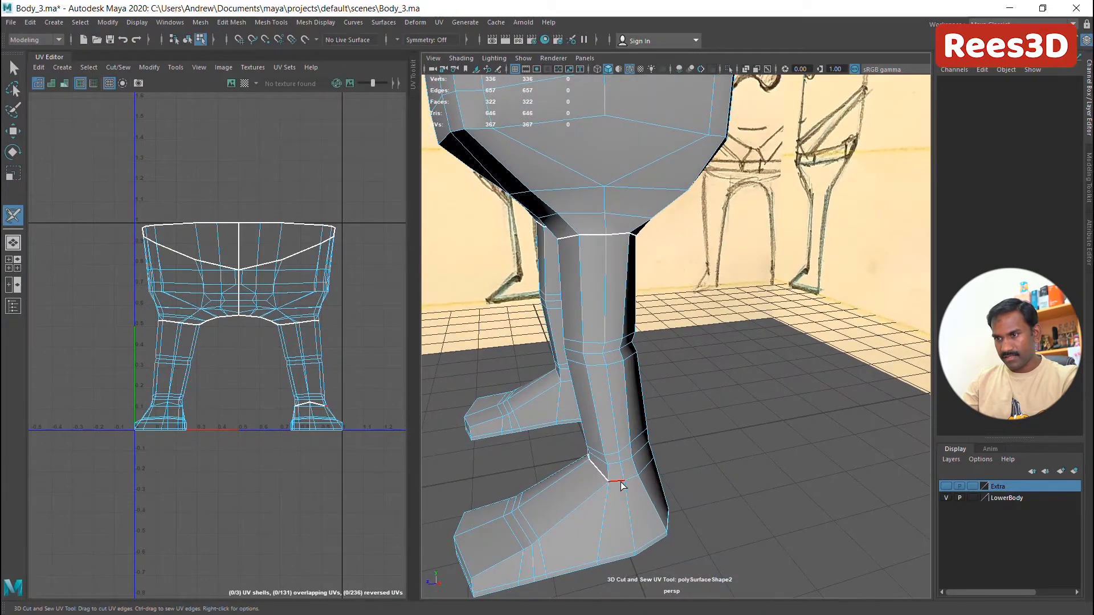
{"action": "left_click_drag", "start_coordinate": [698, 487], "coordinate": [677, 479], "text": "alt"}
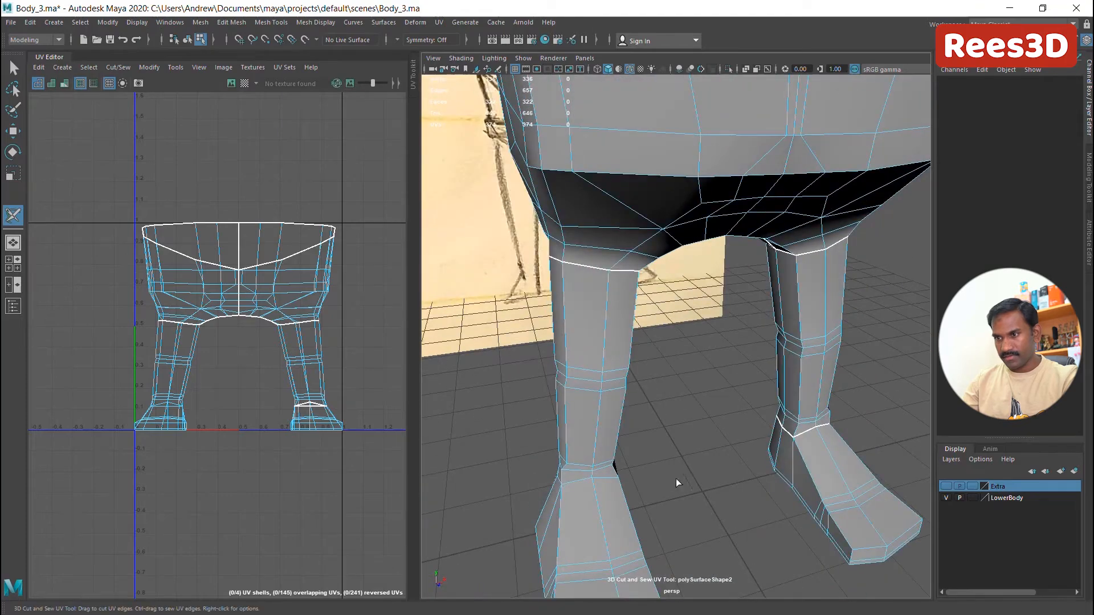
{"action": "left_click", "coordinate": [607, 478]}
Cut a UV seam down the back of each leg, from the seam at its top to the ankle seam
{"action": "left_click_drag", "start_coordinate": [593, 483], "coordinate": [826, 452], "text": "alt"}
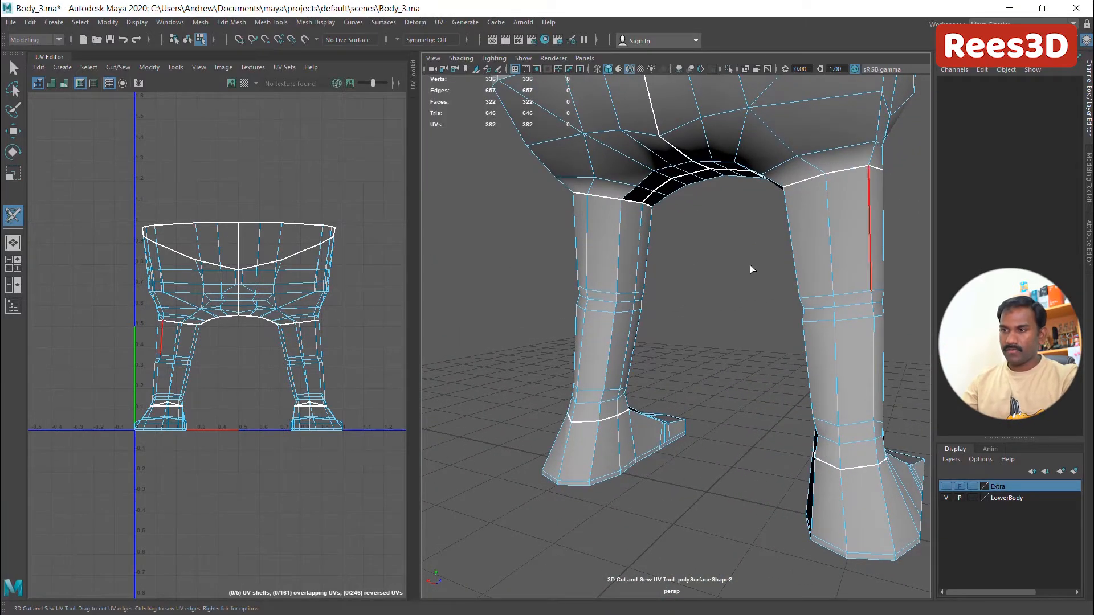
{"action": "left_click", "coordinate": [589, 219]}
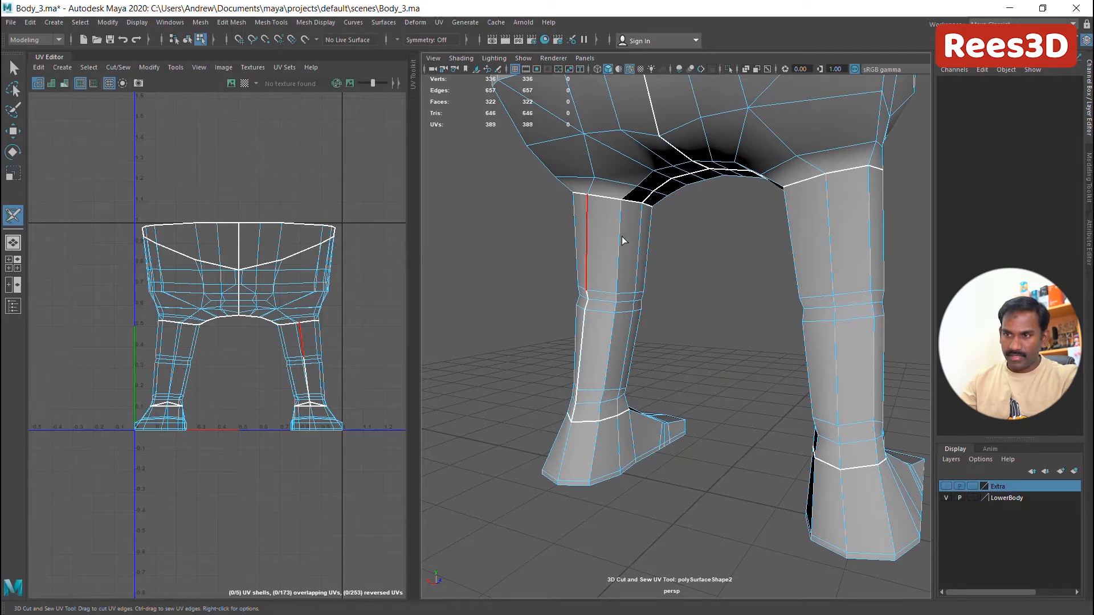
{"action": "left_click", "coordinate": [829, 244]}
Cut UV seams on the character's right foot, down its sides from the ankle and along the sole
{"action": "middle_click_drag", "start_coordinate": [884, 342], "coordinate": [697, 384], "text": "alt"}
{"action": "mouse_move", "coordinate": [697, 384]}
{"action": "left_mouse_down", "text": "alt"}
{"action": "mouse_move", "coordinate": [610, 374]}
{"action": "mouse_move", "coordinate": [464, 391]}
{"action": "mouse_move", "coordinate": [709, 366]}
{"action": "mouse_move", "coordinate": [744, 325]}
{"action": "mouse_move", "coordinate": [749, 346]}
{"action": "mouse_move", "coordinate": [670, 373]}
{"action": "mouse_move", "coordinate": [554, 390]}
{"action": "mouse_move", "coordinate": [536, 410]}
{"action": "left_mouse_up", "text": "alt"}
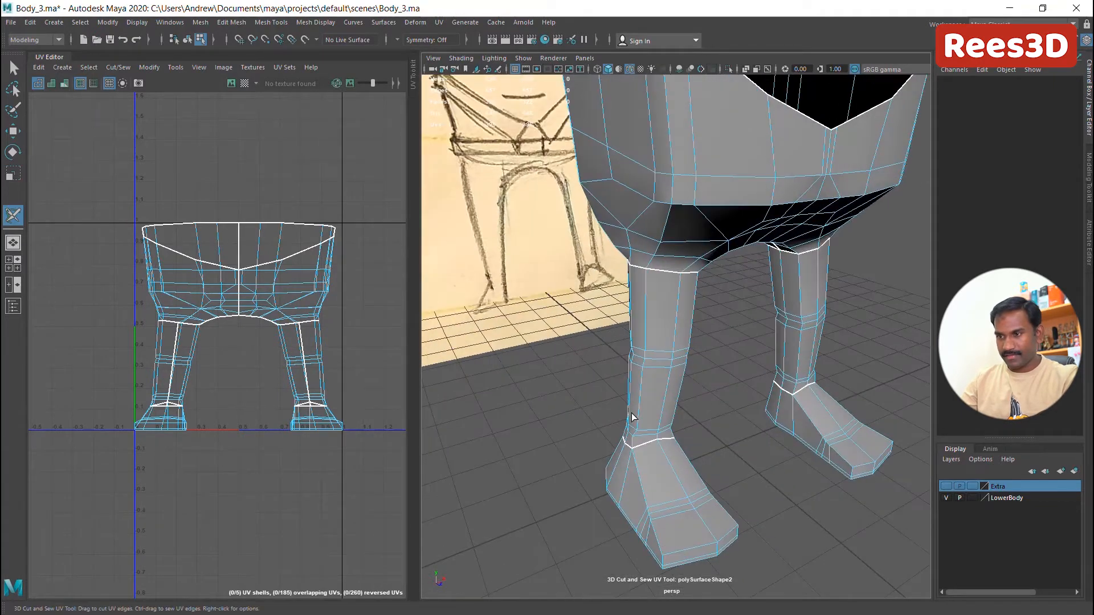
{"action": "middle_click_drag", "start_coordinate": [632, 416], "coordinate": [572, 405], "text": "alt"}
{"action": "mouse_move", "coordinate": [572, 401]}
{"action": "left_mouse_down", "text": "alt"}
{"action": "mouse_move", "coordinate": [676, 388]}
{"action": "mouse_move", "coordinate": [688, 370]}
{"action": "mouse_move", "coordinate": [673, 392]}
{"action": "mouse_move", "coordinate": [630, 410]}
{"action": "mouse_move", "coordinate": [667, 402]}
{"action": "mouse_move", "coordinate": [636, 410]}
{"action": "left_mouse_up", "text": "alt"}
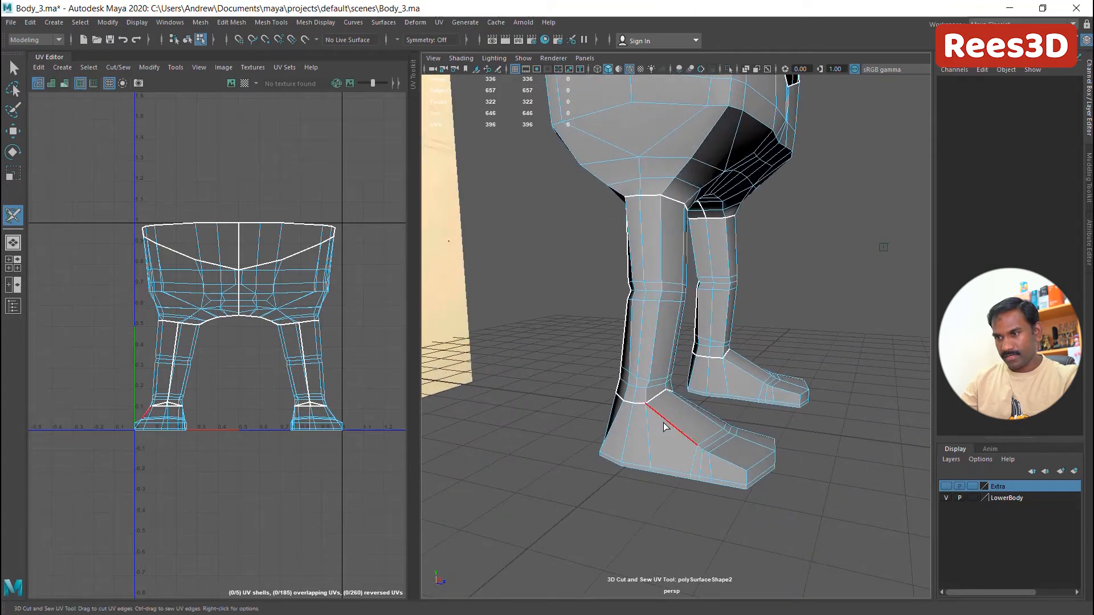
{"action": "left_click_drag", "start_coordinate": [692, 470], "coordinate": [731, 458], "text": "alt"}
{"action": "scroll", "coordinate": [781, 463], "scroll_direction": "up", "scroll_amount": 4}
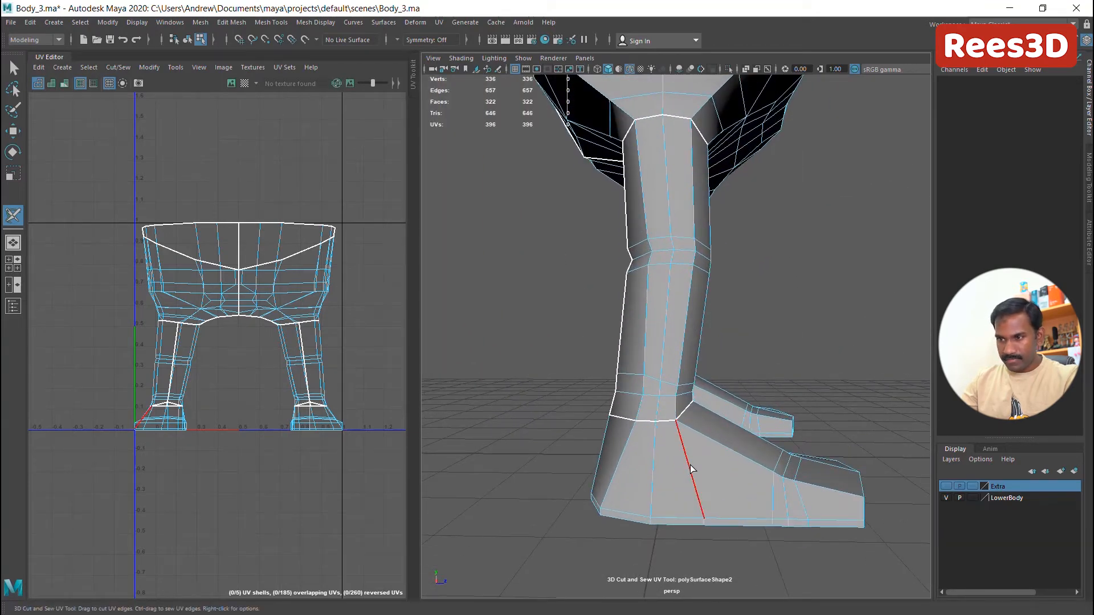
{"action": "left_click_drag", "start_coordinate": [676, 434], "coordinate": [624, 446], "text": "alt"}
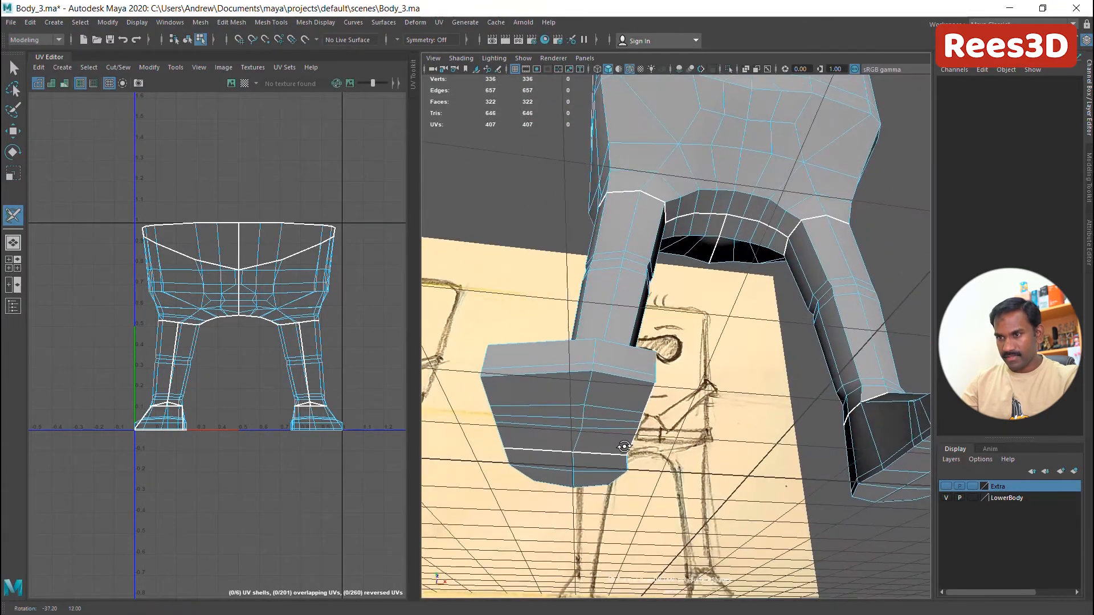
{"action": "left_click", "coordinate": [594, 379]}
Cut matching UV seams on the character's left foot, down its sides from the ankle and along the sole
{"action": "left_click_drag", "start_coordinate": [594, 387], "coordinate": [634, 463], "text": "alt"}
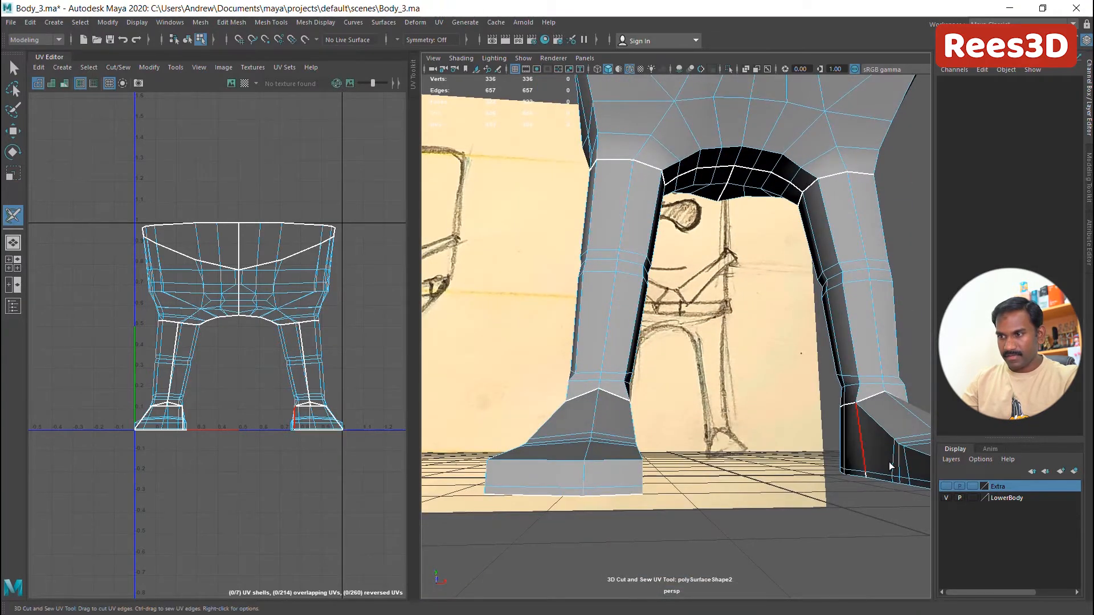
{"action": "left_click", "coordinate": [865, 445]}
{"action": "left_click_drag", "start_coordinate": [865, 444], "coordinate": [695, 510], "text": "alt"}
{"action": "left_click", "coordinate": [814, 452]}
{"action": "left_click", "coordinate": [676, 425]}
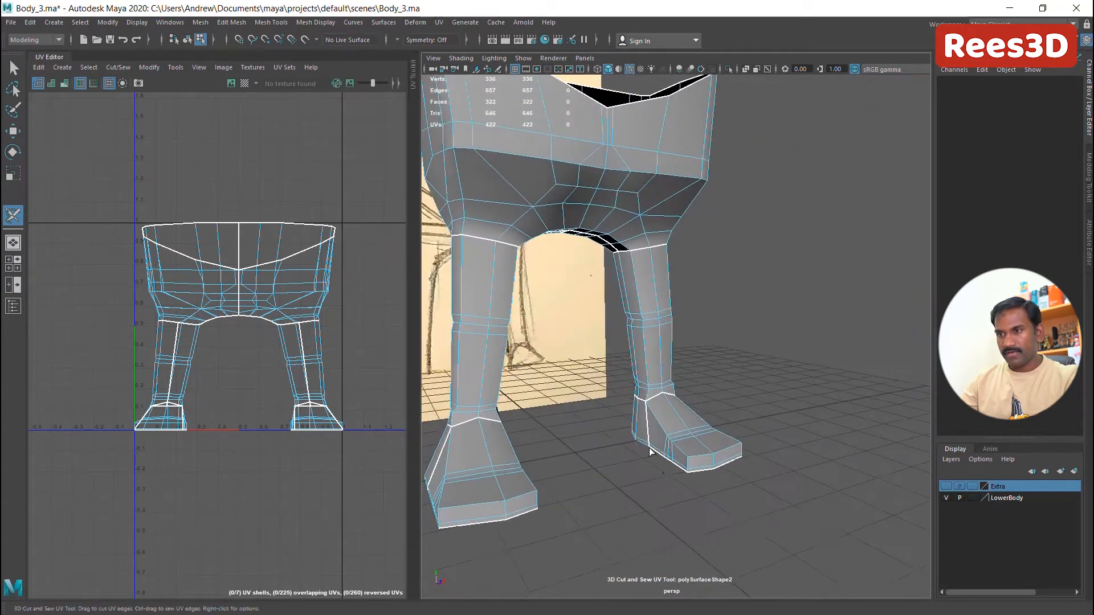
Show the UV Toolkit next to the UV Editor
{"action": "middle_click_drag", "start_coordinate": [649, 422], "coordinate": [734, 437], "text": "alt"}
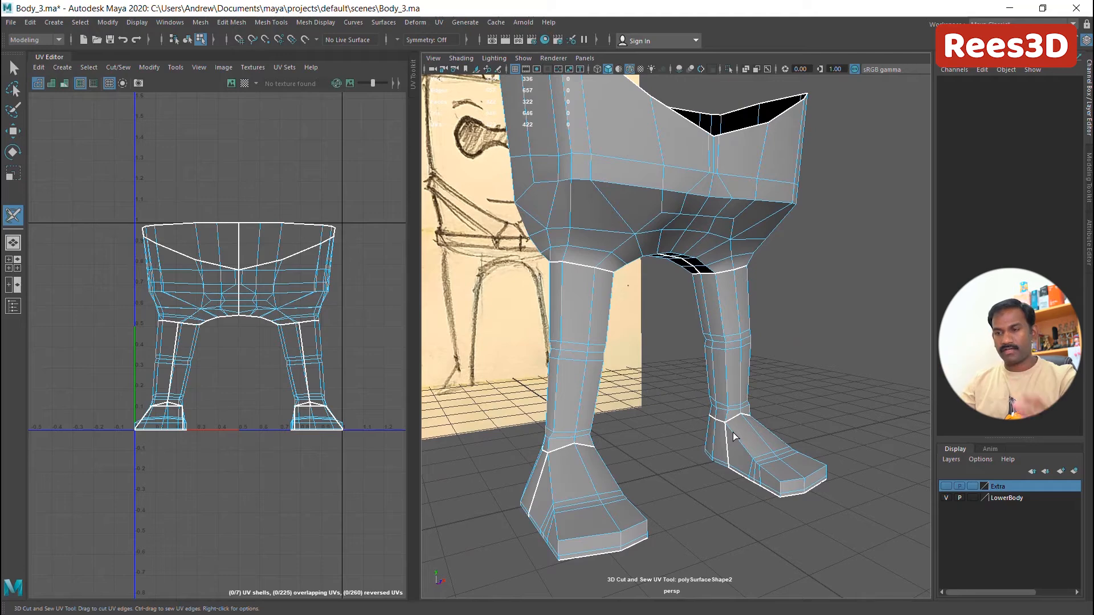
{"action": "right_click_drag", "start_coordinate": [274, 353], "coordinate": [209, 340], "text": "alt"}
{"action": "middle_click_drag", "start_coordinate": [227, 340], "coordinate": [181, 345], "text": "alt"}
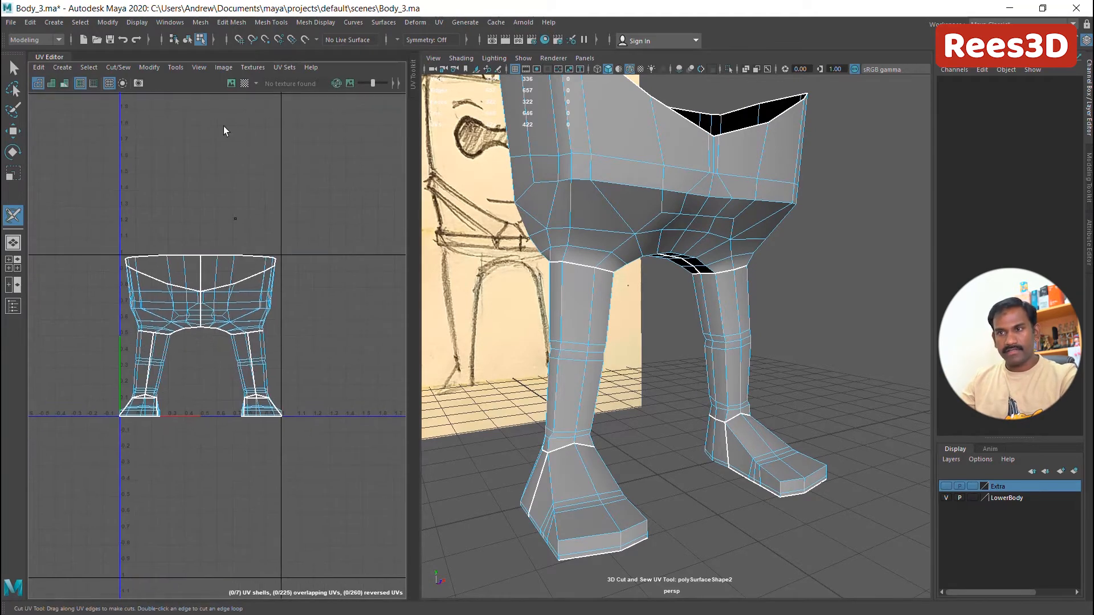
{"action": "left_click", "coordinate": [176, 69]}
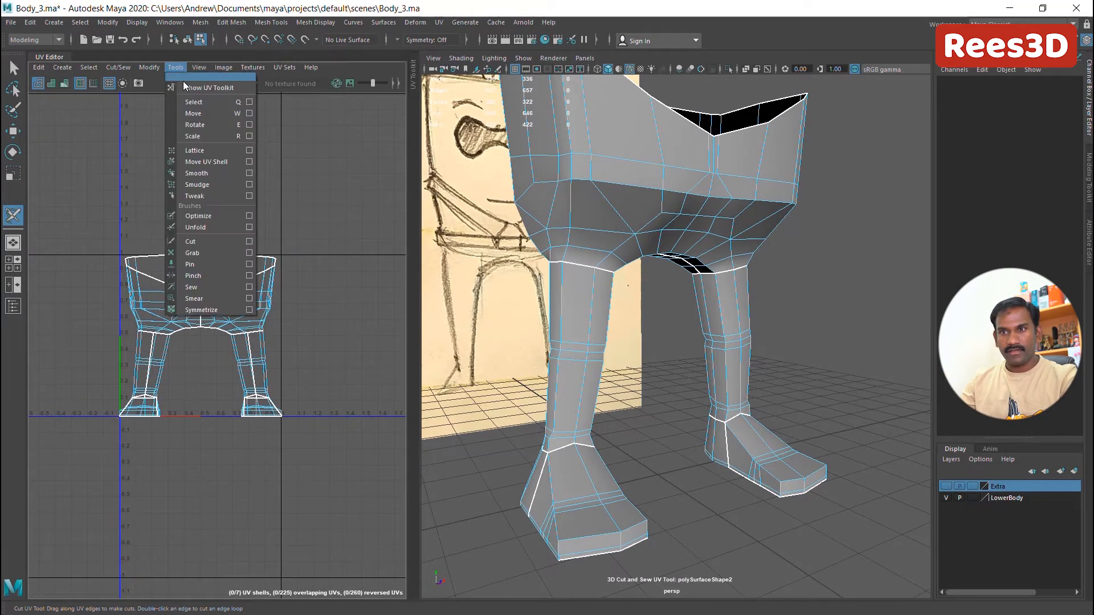
{"action": "left_click", "coordinate": [186, 89]}
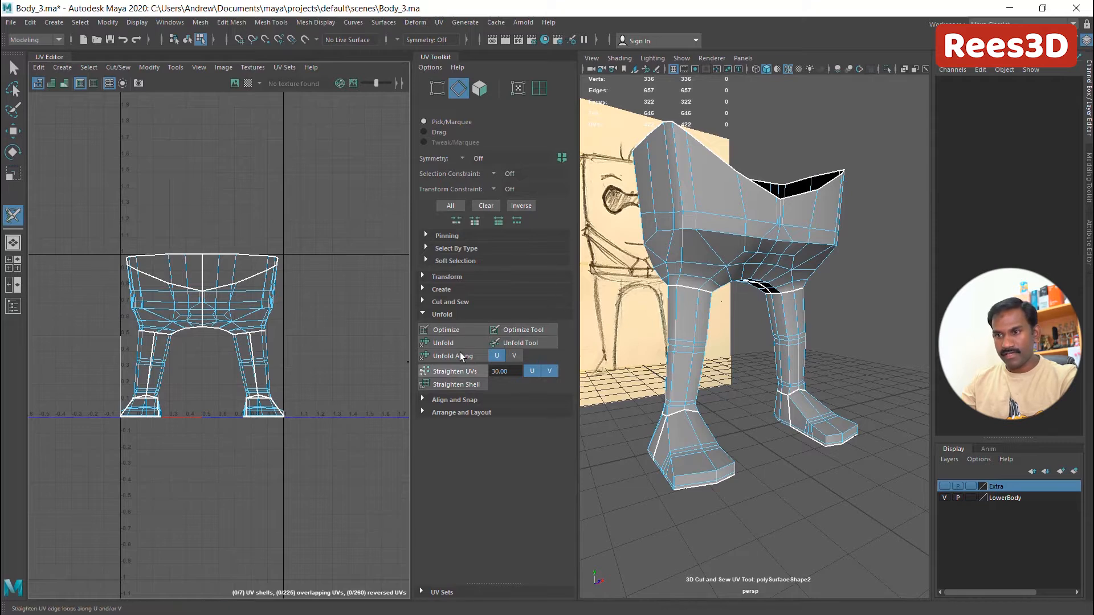
Switch to UV selection, select all of the lower body's UVs and unfold them
{"action": "right_click", "coordinate": [237, 314]}
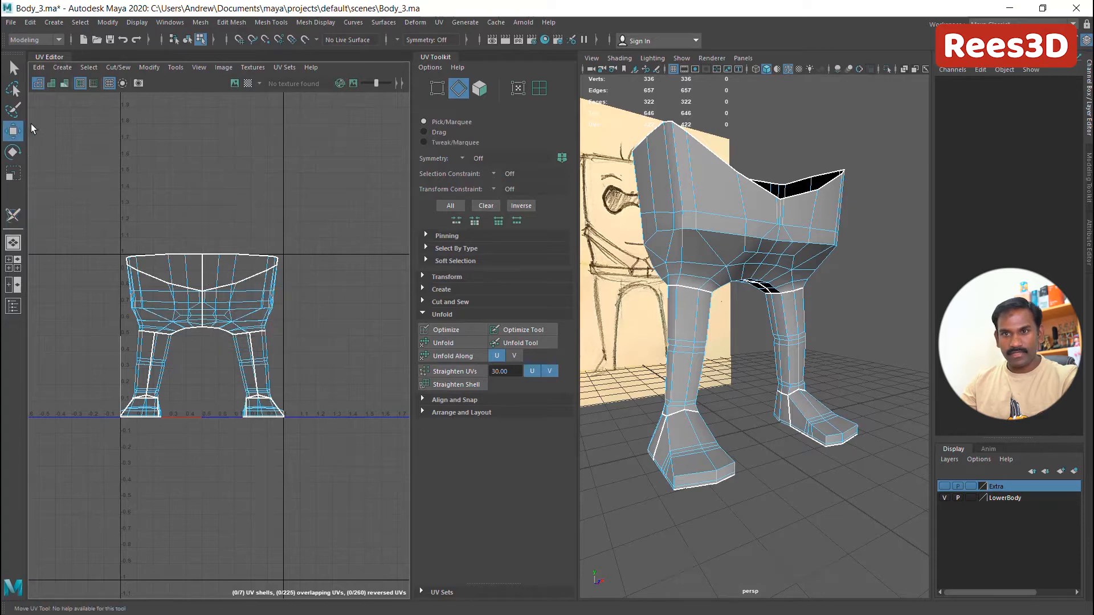
{"action": "right_click_drag", "start_coordinate": [248, 291], "coordinate": [297, 290]}
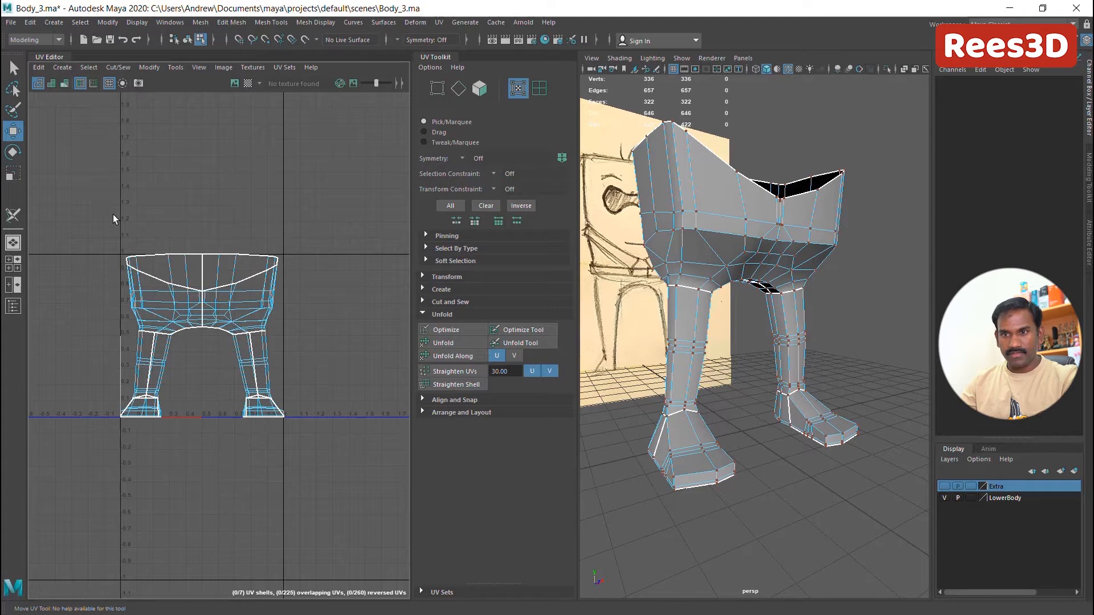
{"action": "left_click_drag", "start_coordinate": [320, 462], "coordinate": [321, 462]}
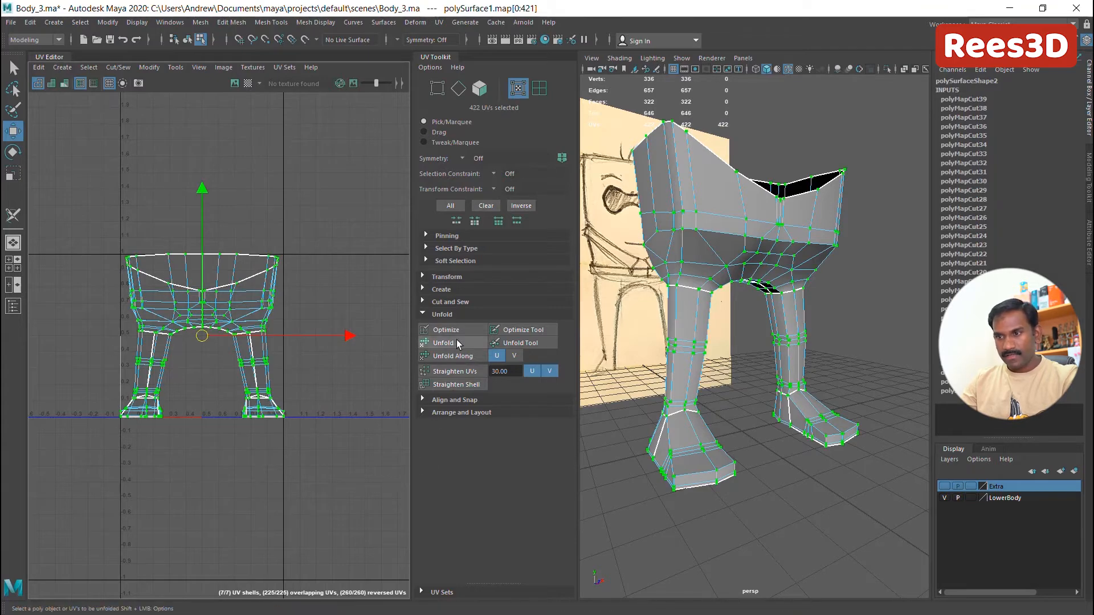
{"action": "middle_click_drag", "start_coordinate": [264, 354], "coordinate": [291, 346], "text": "alt"}
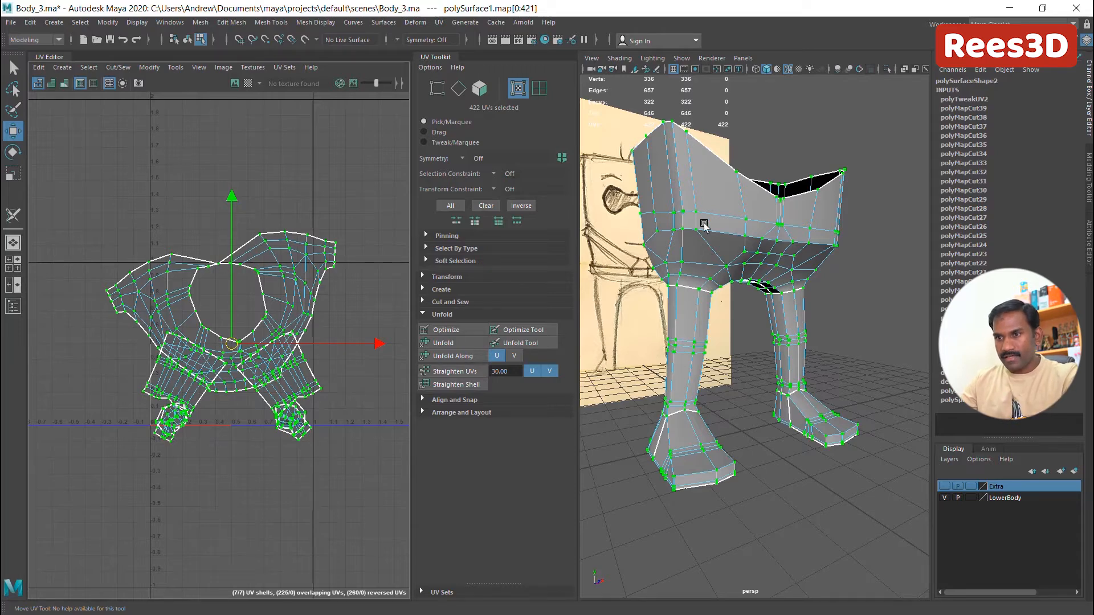
Try pulling the UVs at the torso shell's pinched corner away from their neighbours, and undo the moves
{"action": "left_click_drag", "start_coordinate": [721, 268], "coordinate": [814, 289], "text": "alt"}
{"action": "scroll", "coordinate": [190, 254], "scroll_direction": "up", "scroll_amount": 12}
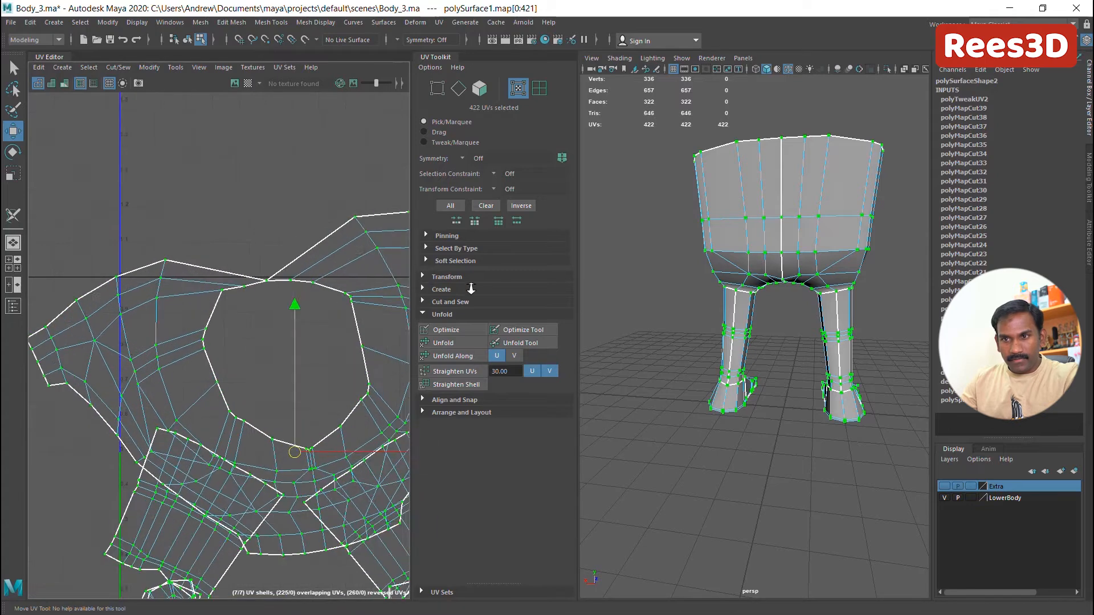
{"action": "scroll", "coordinate": [188, 296], "scroll_direction": "up", "scroll_amount": 3}
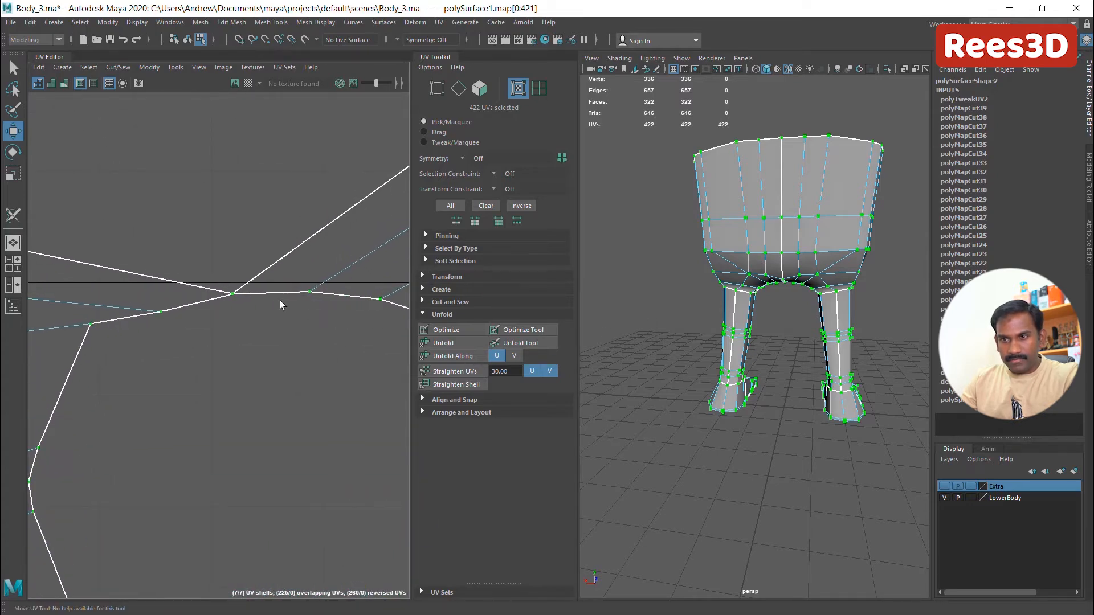
{"action": "left_click", "coordinate": [232, 293]}
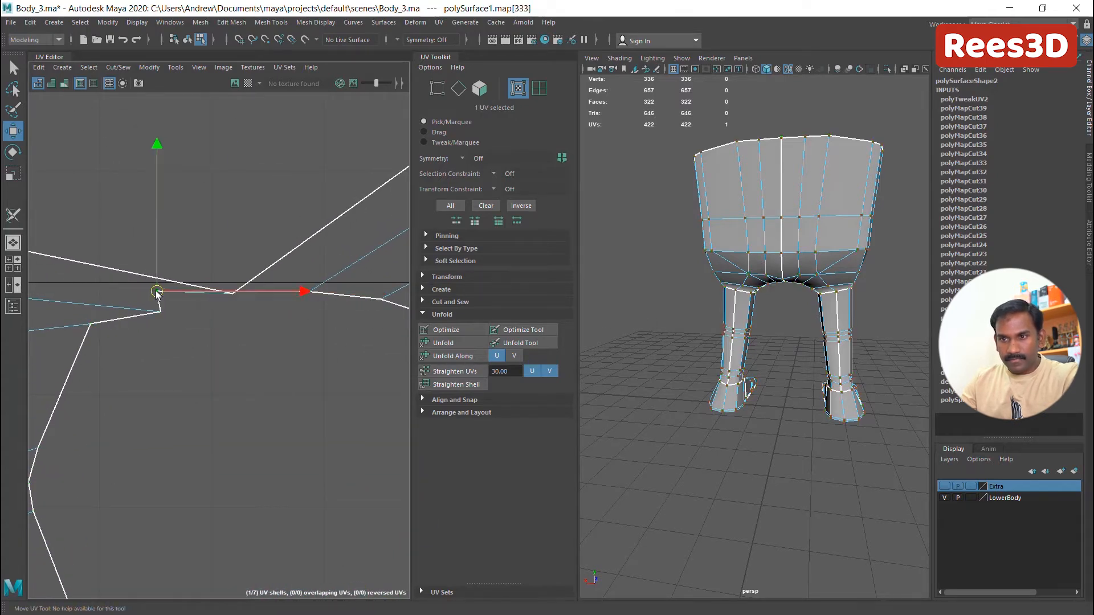
{"action": "left_click_drag", "start_coordinate": [157, 293], "coordinate": [249, 355]}
{"action": "left_click", "coordinate": [232, 294]}
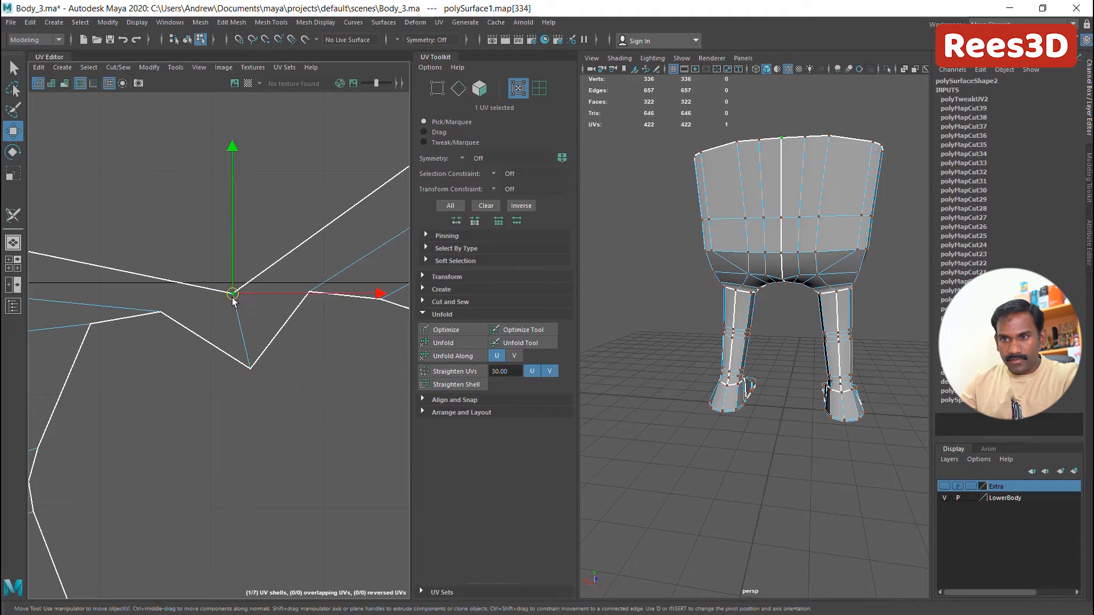
{"action": "left_click_drag", "start_coordinate": [232, 294], "coordinate": [227, 271]}
{"action": "key", "text": "ctrl+z"}
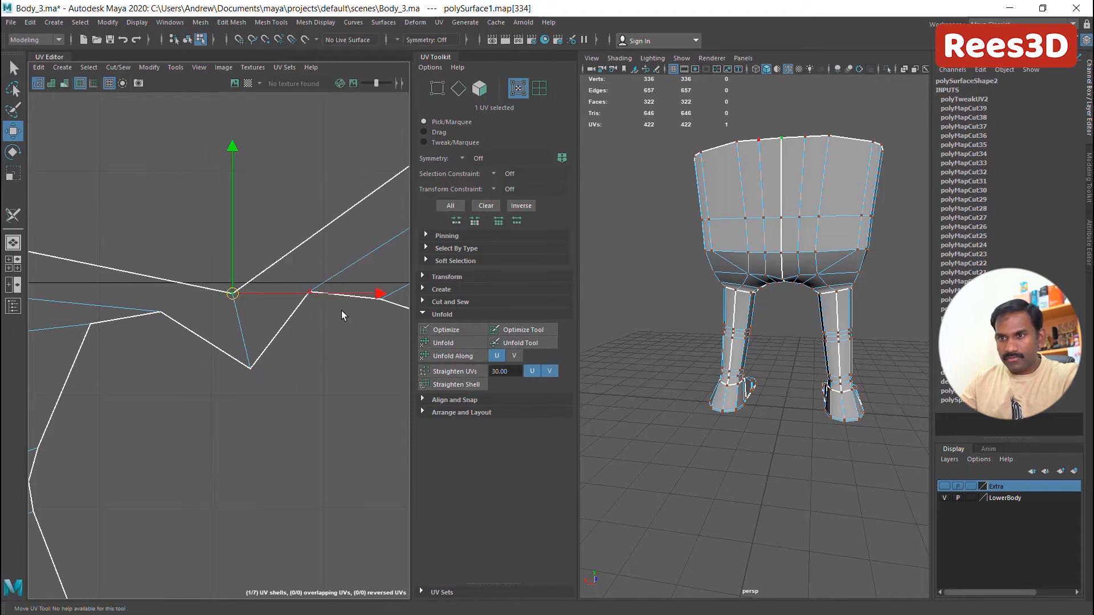
{"action": "key", "text": "ctrl+z"}
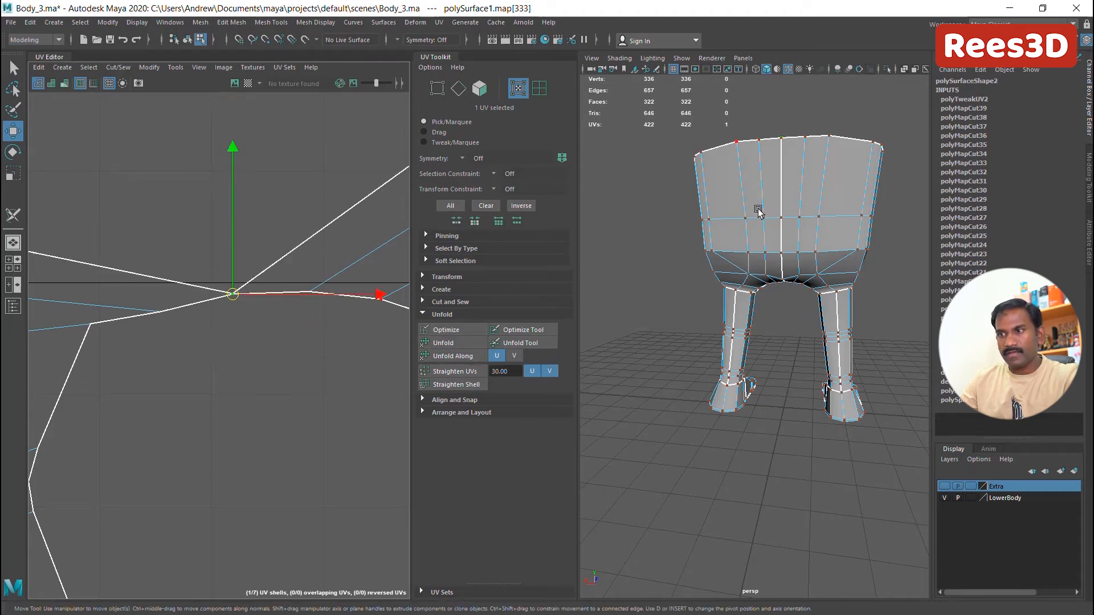
Examine the rear waist rim around the upper end of the centre-back seam, and clear the UV selection
{"action": "left_click_drag", "start_coordinate": [758, 211], "coordinate": [706, 254], "text": "alt"}
{"action": "right_click_drag", "start_coordinate": [707, 253], "coordinate": [757, 271], "text": "alt"}
{"action": "middle_click_drag", "start_coordinate": [757, 270], "coordinate": [780, 285], "text": "alt"}
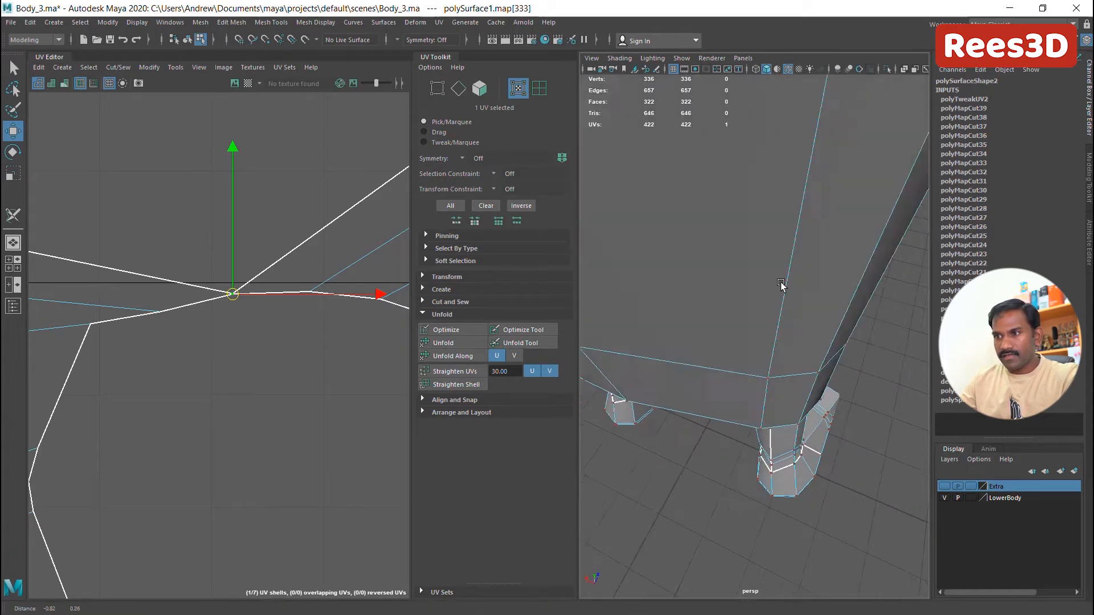
{"action": "left_click_drag", "start_coordinate": [781, 284], "coordinate": [820, 298], "text": "alt"}
{"action": "right_click_drag", "start_coordinate": [821, 298], "coordinate": [745, 295], "text": "alt"}
{"action": "left_click_drag", "start_coordinate": [744, 295], "coordinate": [728, 317], "text": "alt"}
{"action": "middle_click_drag", "start_coordinate": [728, 318], "coordinate": [745, 379], "text": "alt"}
{"action": "mouse_move", "coordinate": [745, 379]}
{"action": "left_mouse_down", "text": "alt"}
{"action": "mouse_move", "coordinate": [754, 405]}
{"action": "mouse_move", "coordinate": [748, 375]}
{"action": "left_mouse_up", "text": "alt"}
{"action": "left_click", "coordinate": [744, 326]}
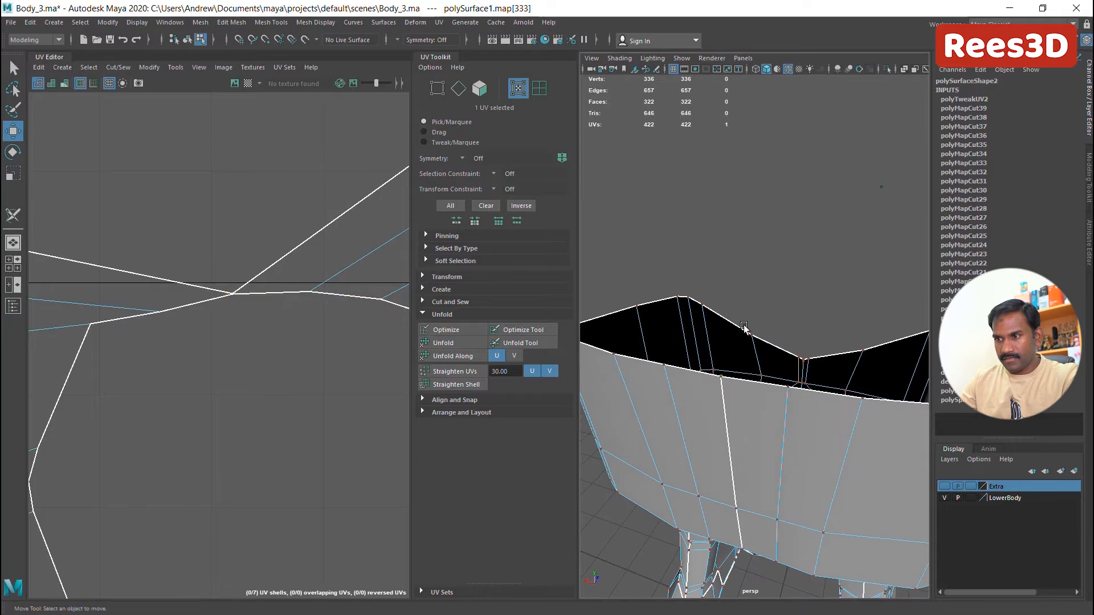
Switch to edge selection and try raising the rear waist rim edge beside the centre-back seam
{"action": "key", "text": "F10"}
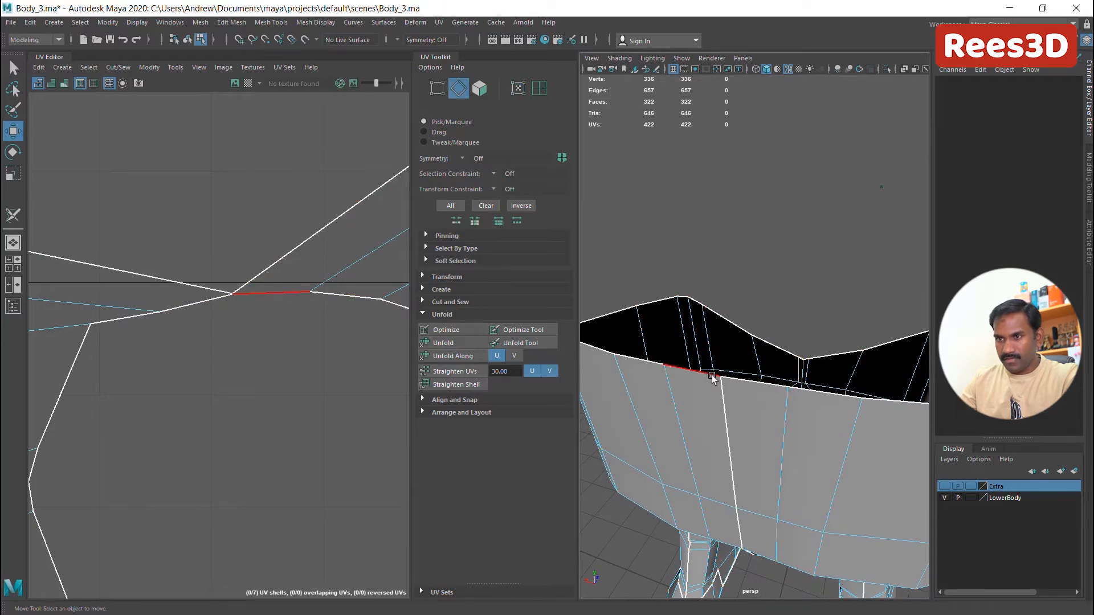
{"action": "right_click_drag", "start_coordinate": [728, 290], "coordinate": [725, 322]}
{"action": "right_click_drag", "start_coordinate": [736, 267], "coordinate": [737, 267]}
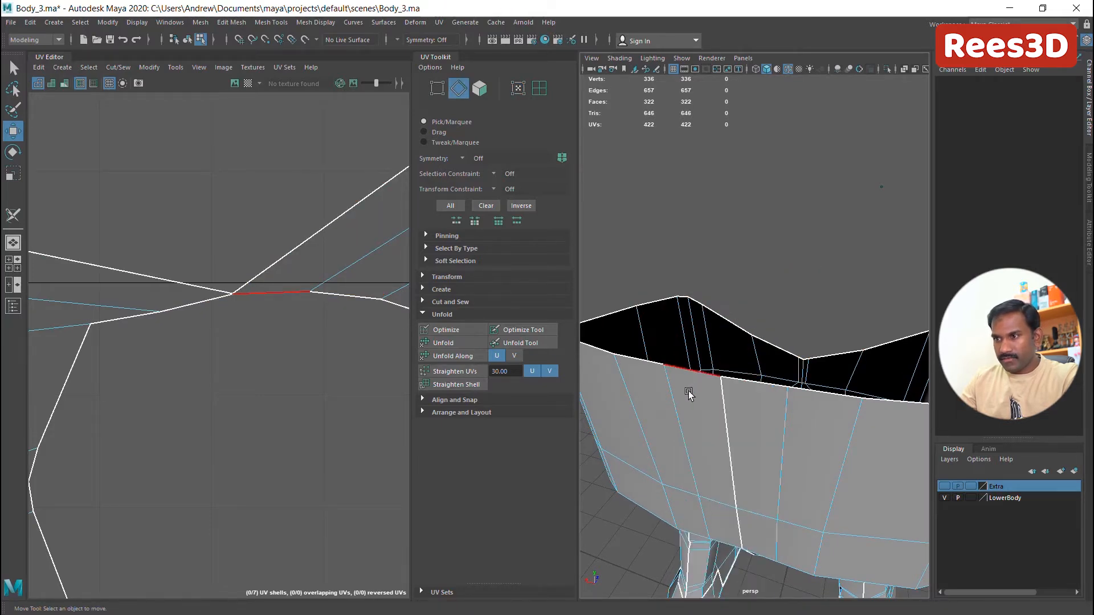
{"action": "left_click", "coordinate": [701, 373]}
{"action": "left_click", "coordinate": [687, 285]}
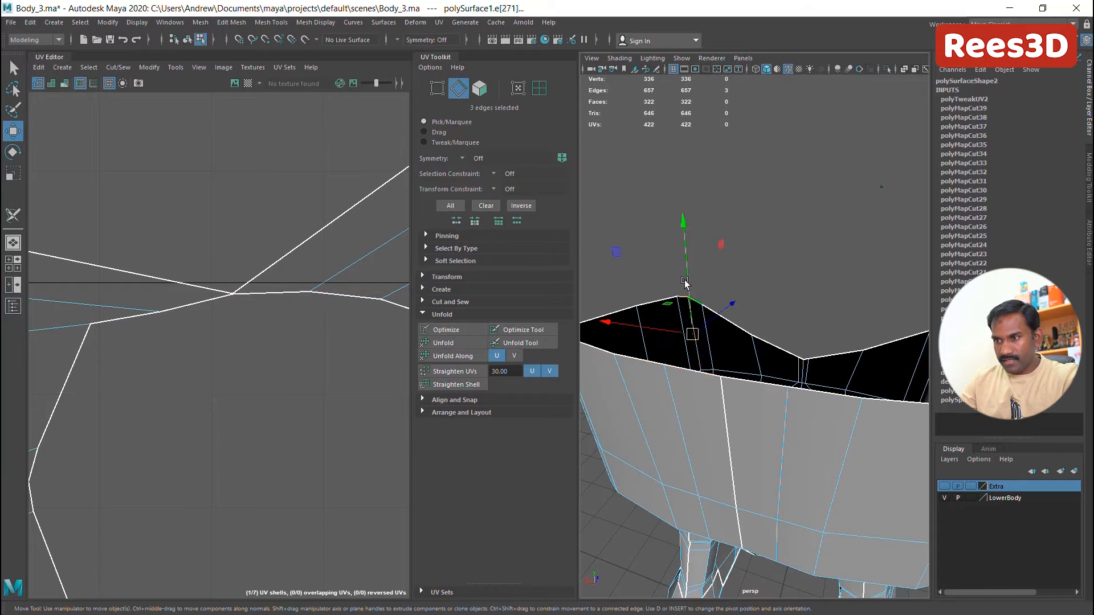
{"action": "key", "text": "ctrl+z"}
{"action": "left_click_drag", "start_coordinate": [685, 272], "coordinate": [682, 248]}
{"action": "key", "text": "ctrl+z"}
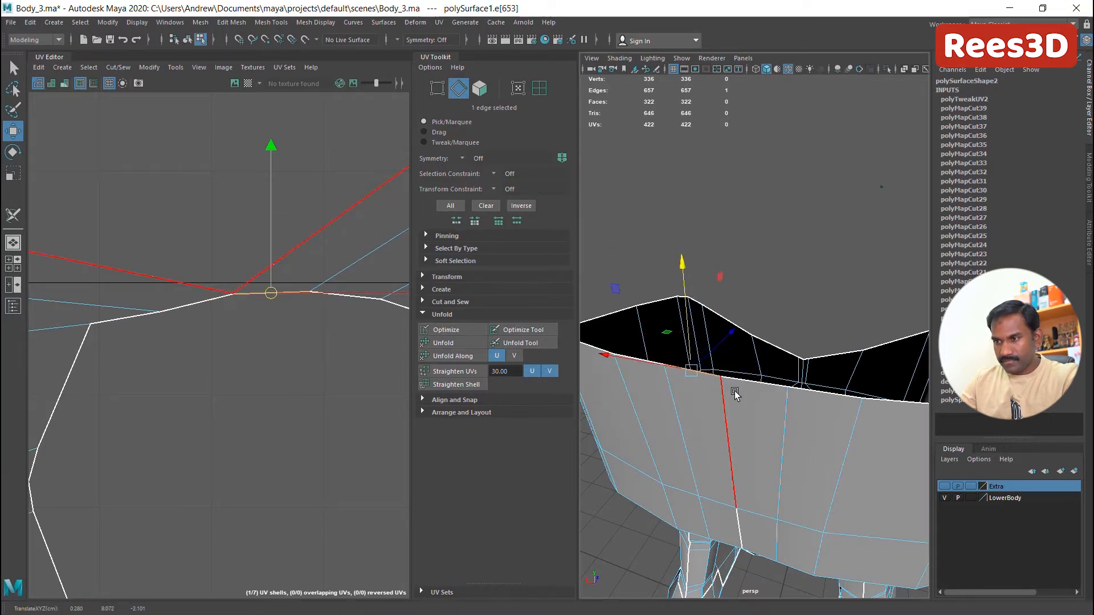
{"action": "left_click_drag", "start_coordinate": [679, 253], "coordinate": [677, 199]}
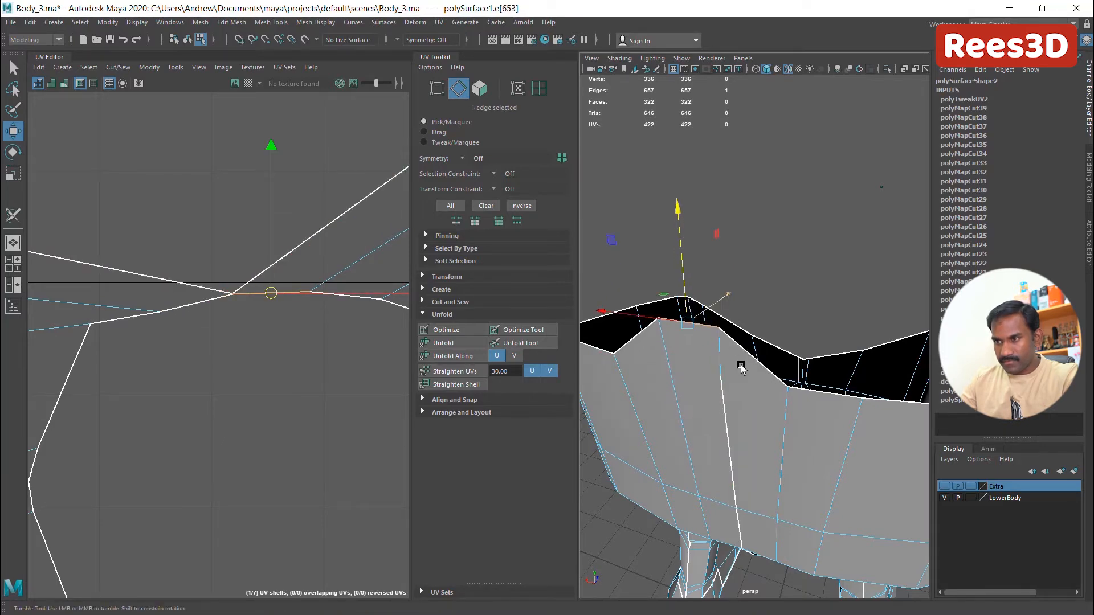
{"action": "left_click_drag", "start_coordinate": [740, 365], "coordinate": [821, 261], "text": "alt"}
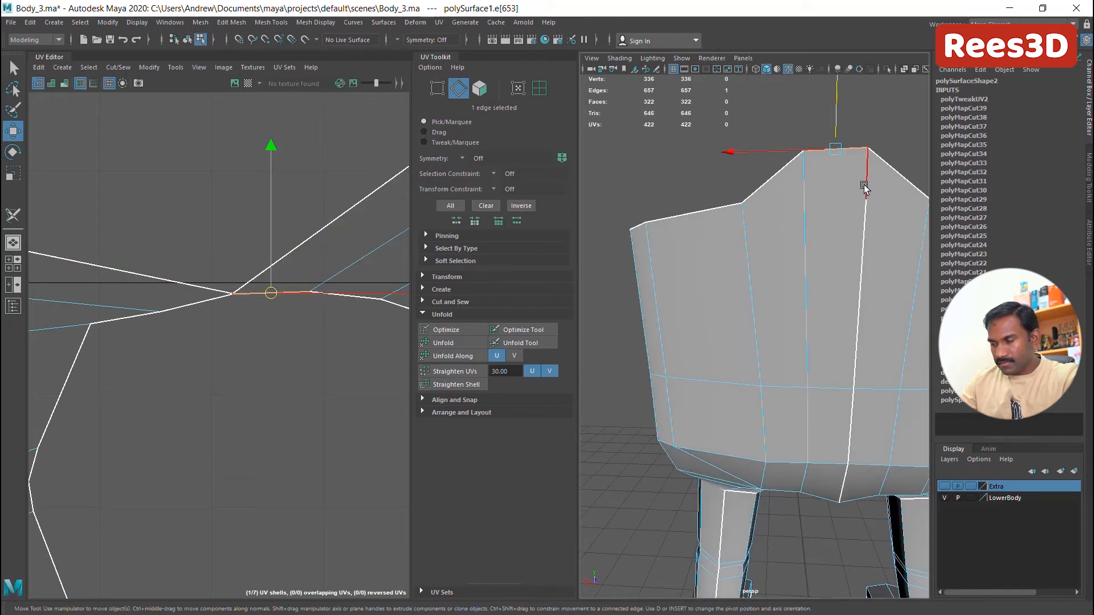
Switch to vertex selection and merge the two overlapping vertices at the upper end of the centre-back seam
{"action": "left_click_drag", "start_coordinate": [869, 198], "coordinate": [755, 288], "text": "alt"}
{"action": "key", "text": "F9"}
{"action": "left_click_drag", "start_coordinate": [728, 254], "coordinate": [751, 292]}
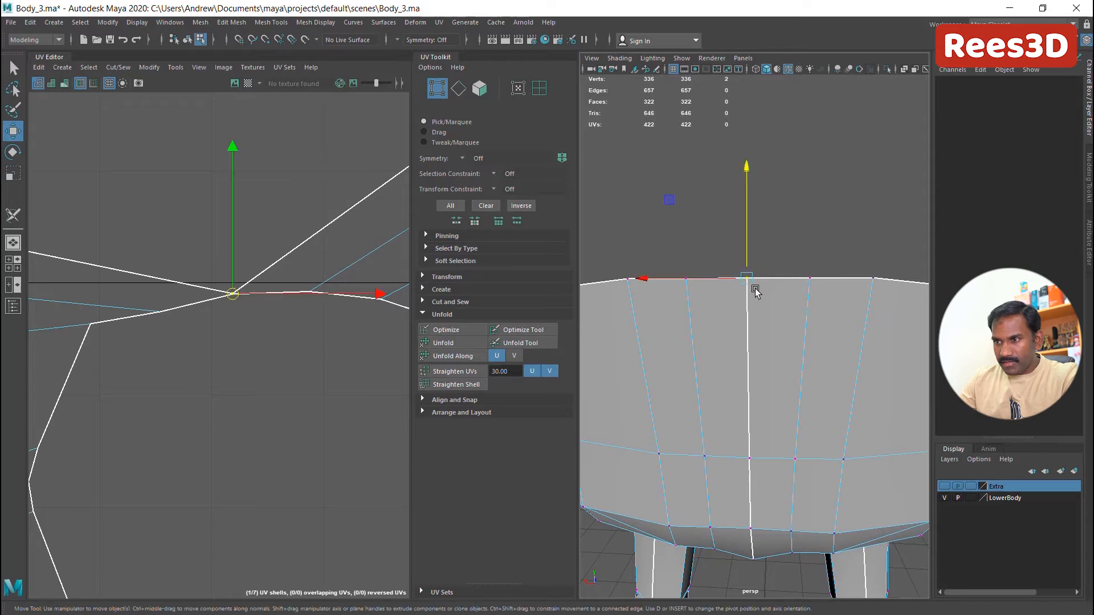
{"action": "right_click_drag", "start_coordinate": [752, 280], "coordinate": [767, 215], "text": "shift"}
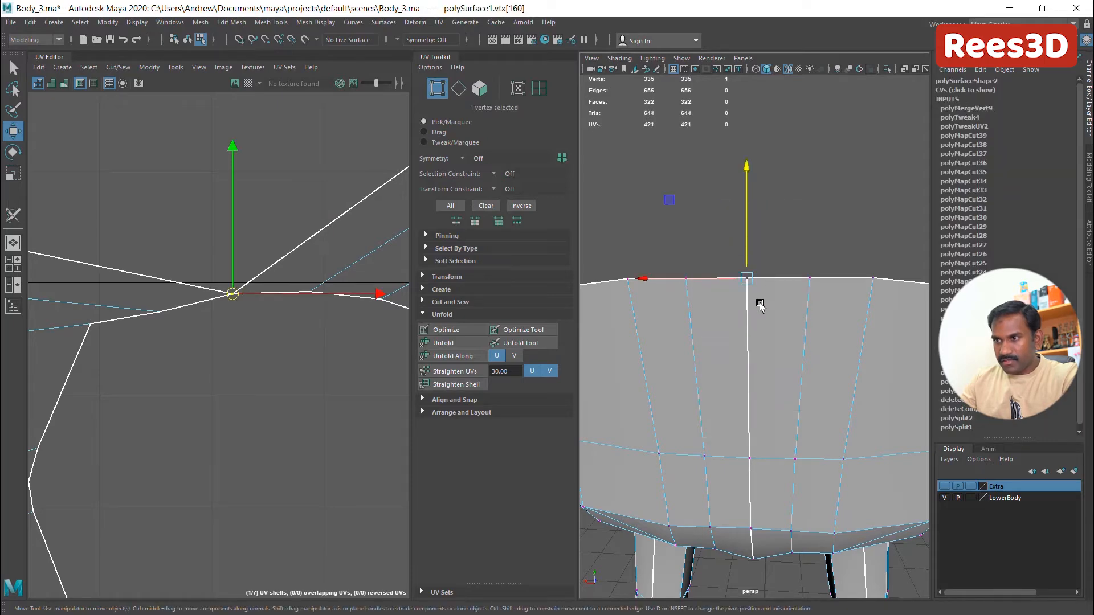
{"action": "left_click_drag", "start_coordinate": [757, 302], "coordinate": [712, 302], "text": "alt"}
{"action": "scroll", "coordinate": [221, 311], "scroll_direction": "down", "scroll_amount": 10}
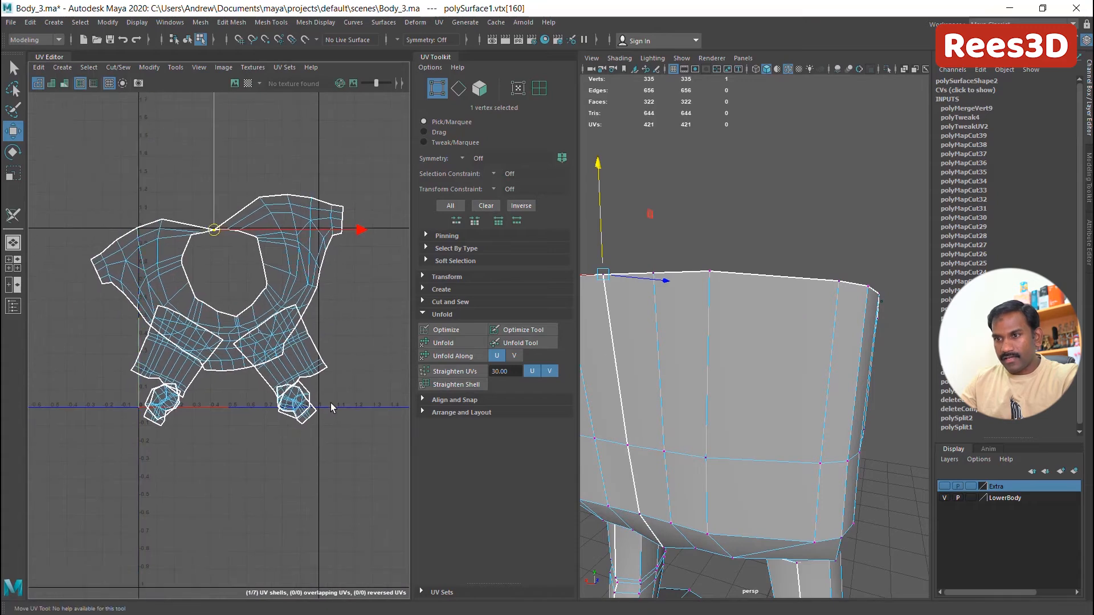
Return the lower body mesh to object mode and view it from the front
{"action": "right_click", "coordinate": [718, 289]}
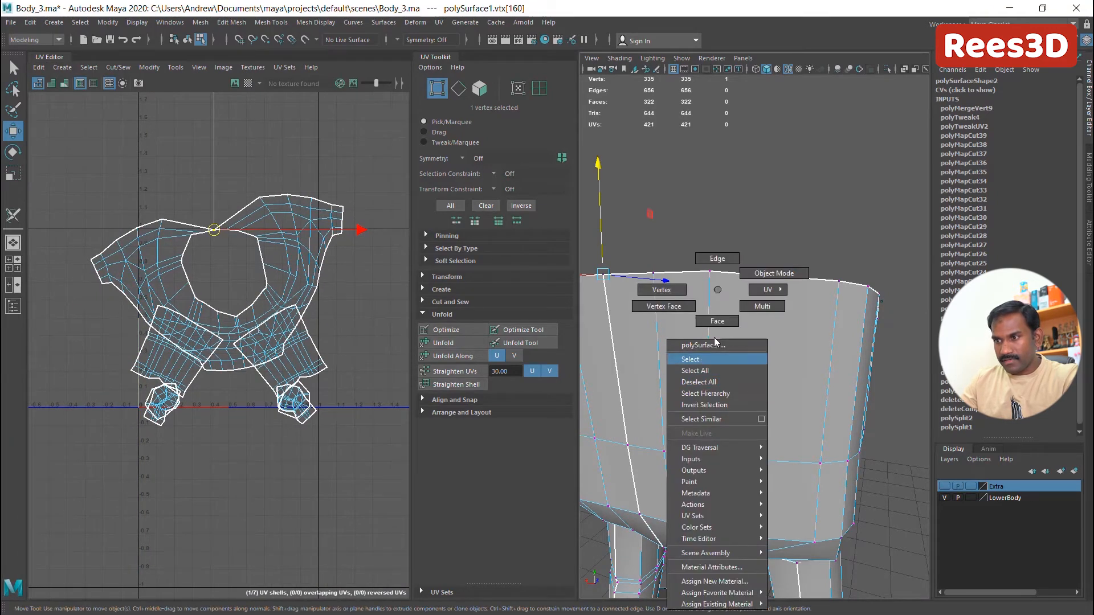
{"action": "right_click_drag", "start_coordinate": [711, 352], "coordinate": [774, 274]}
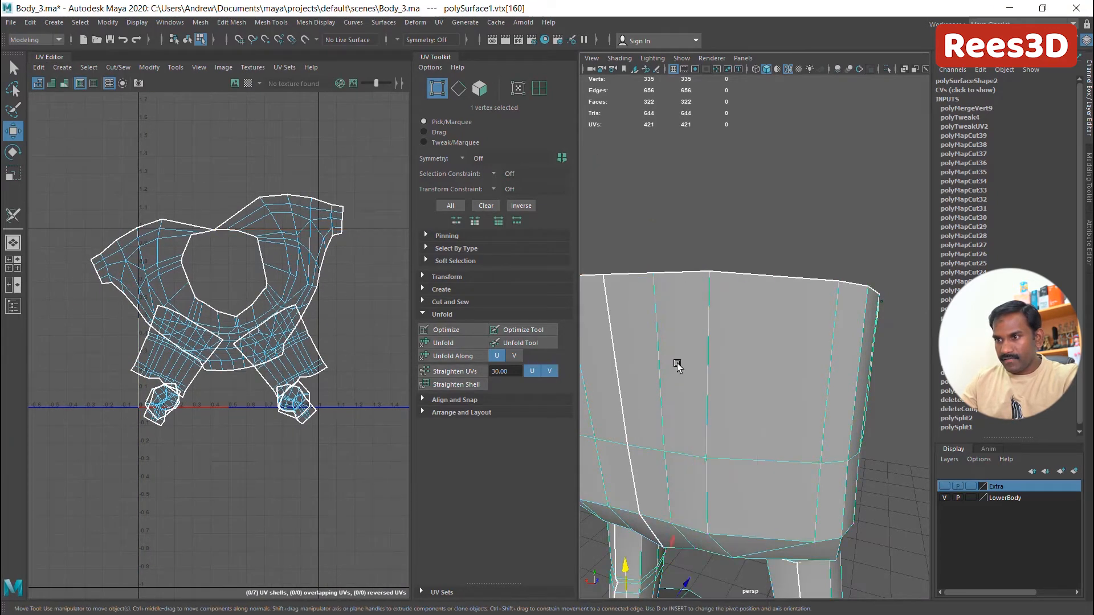
{"action": "left_click_drag", "start_coordinate": [800, 349], "coordinate": [845, 341], "text": "alt"}
{"action": "mouse_move", "coordinate": [845, 341]}
{"action": "right_mouse_down", "text": "alt"}
{"action": "mouse_move", "coordinate": [764, 316]}
{"action": "mouse_move", "coordinate": [633, 320]}
{"action": "right_mouse_up", "text": "alt"}
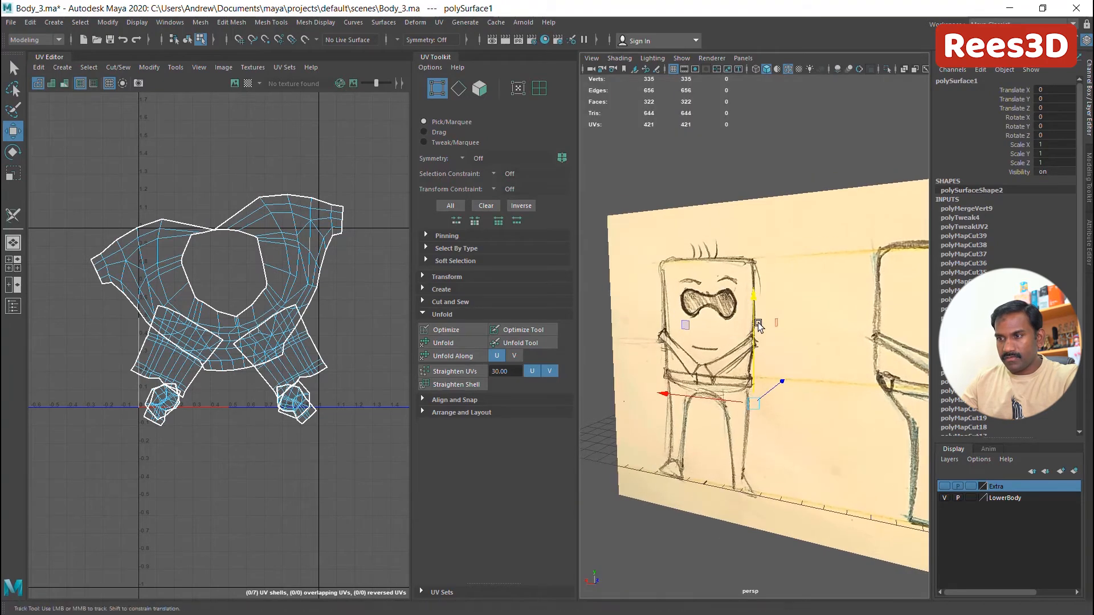
{"action": "left_click_drag", "start_coordinate": [759, 325], "coordinate": [703, 340], "text": "alt"}
{"action": "scroll", "coordinate": [704, 340], "scroll_direction": "up", "scroll_amount": 5}
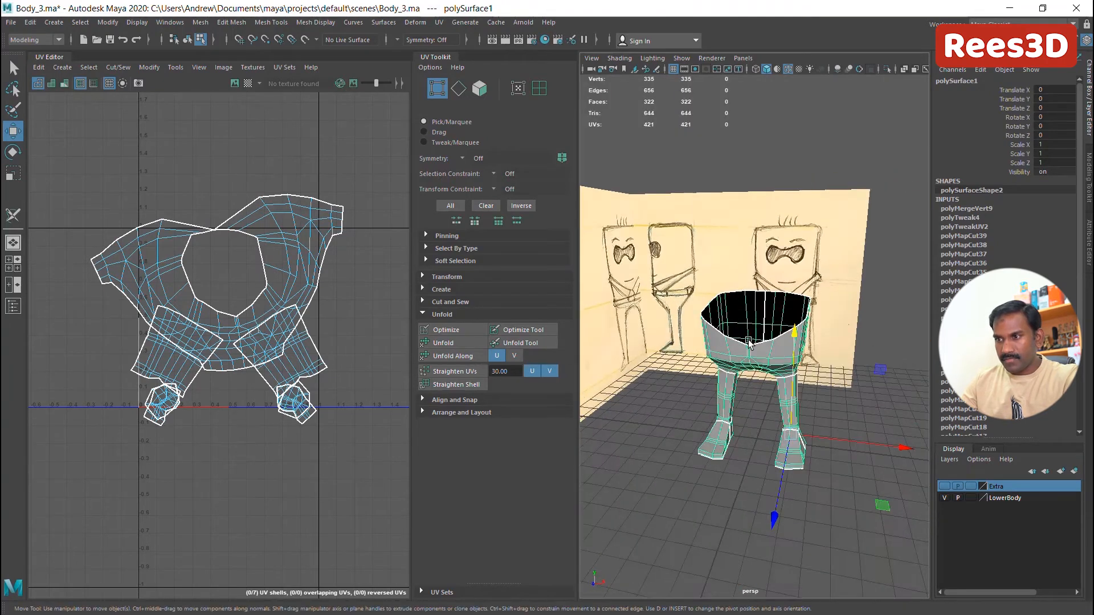
Select the torso's UV shell and unfold it, fixing the mesh's non-manifold geometry
{"action": "right_click_drag", "start_coordinate": [281, 223], "coordinate": [211, 209]}
{"action": "left_click", "coordinate": [267, 240]}
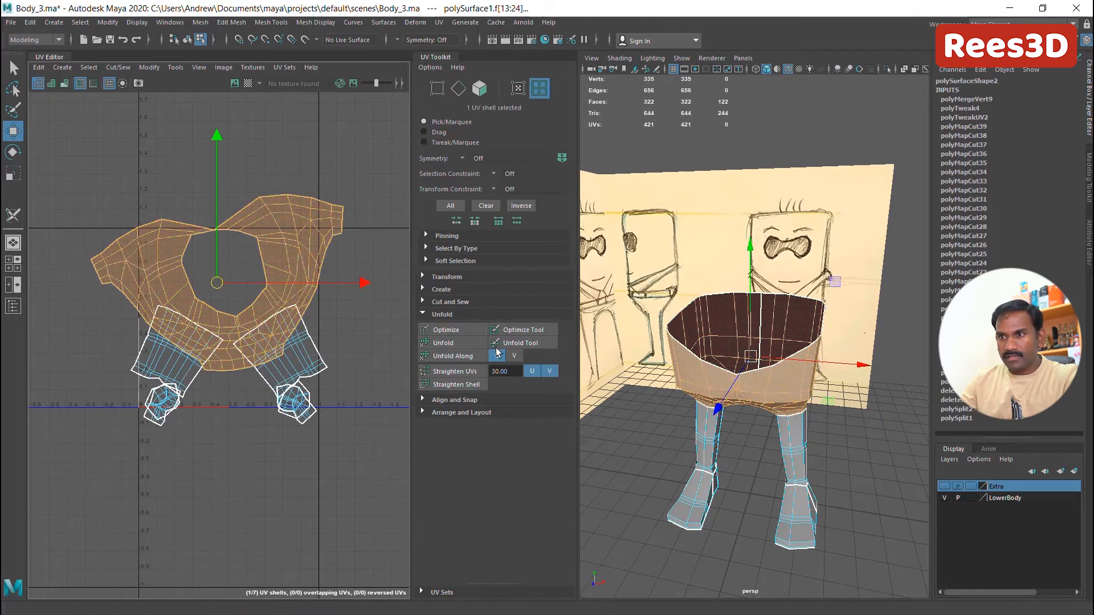
{"action": "left_click", "coordinate": [444, 343]}
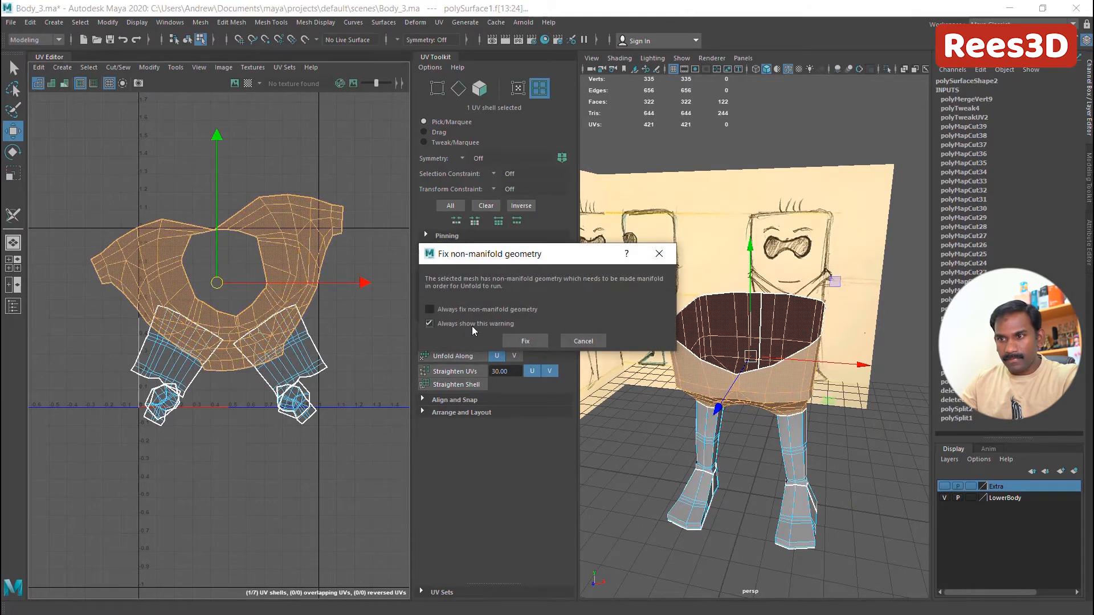
{"action": "left_click", "coordinate": [583, 341]}
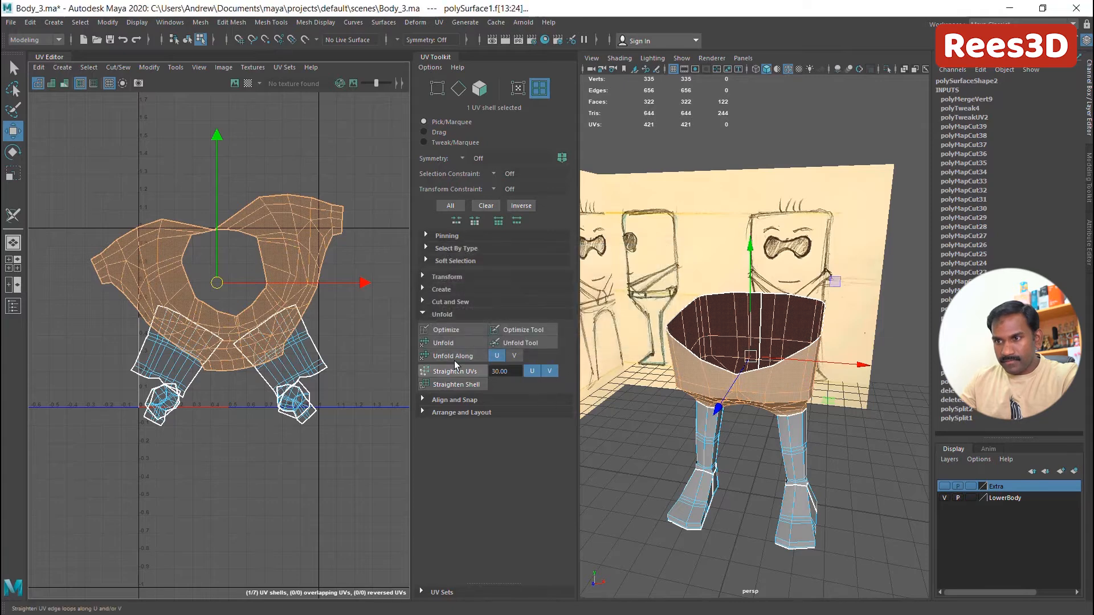
{"action": "left_click", "coordinate": [455, 344]}
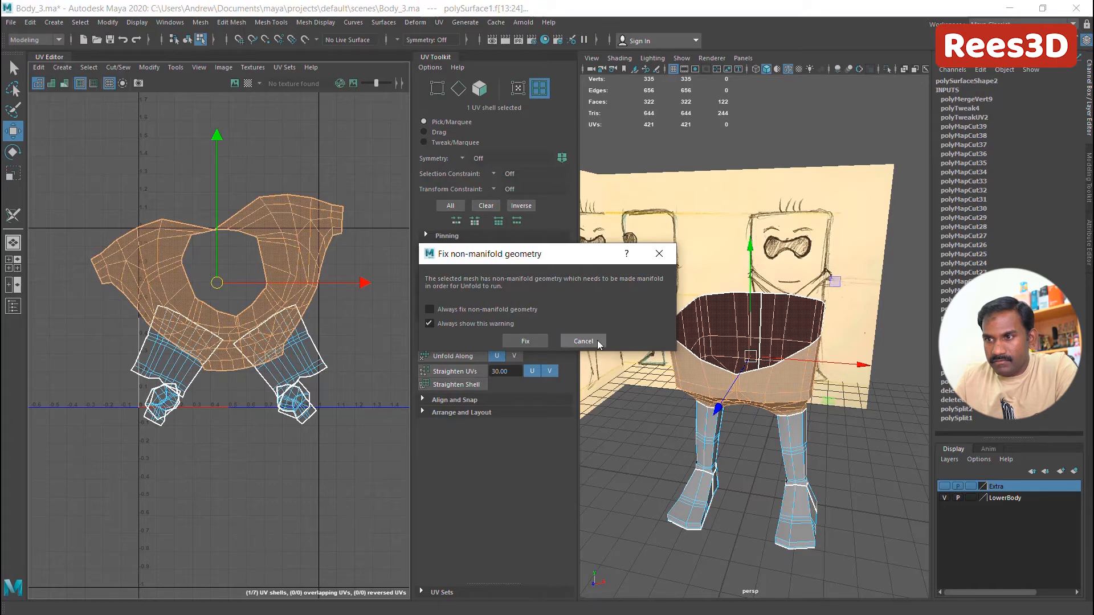
{"action": "left_click", "coordinate": [523, 341]}
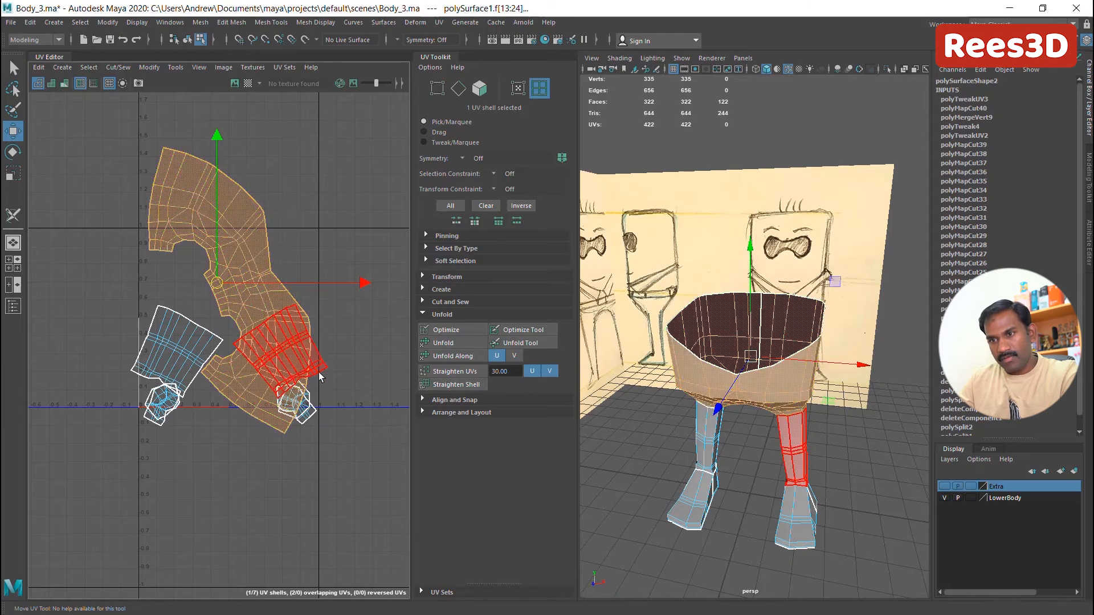
Scale down the torso shell, rotate it into a level arch and place it above the leg shells within the UV tile
{"action": "left_click", "coordinate": [13, 173]}
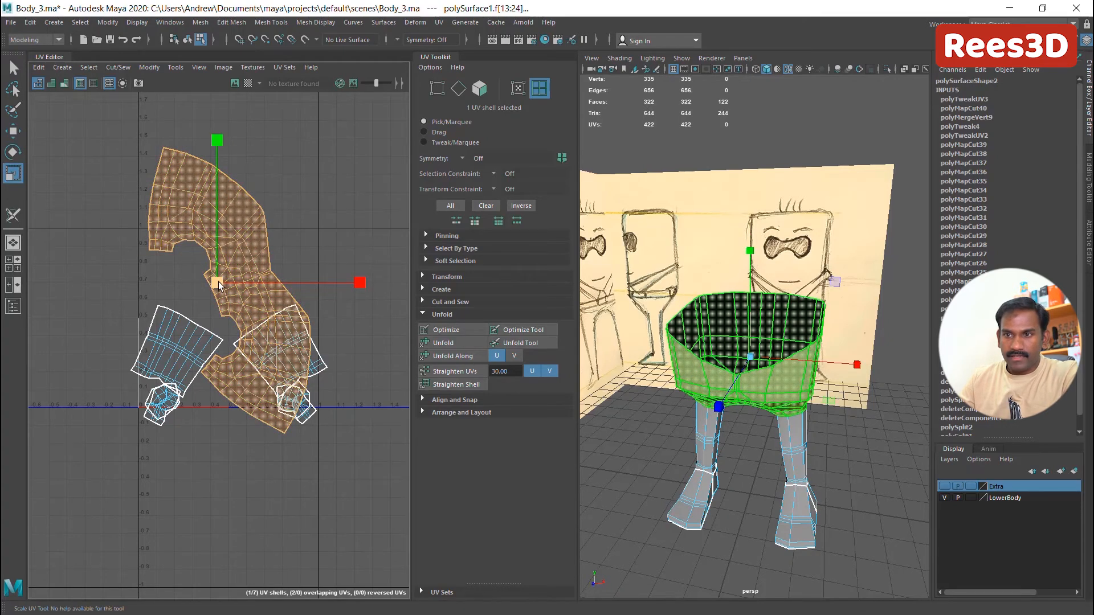
{"action": "left_click_drag", "start_coordinate": [217, 281], "coordinate": [170, 312]}
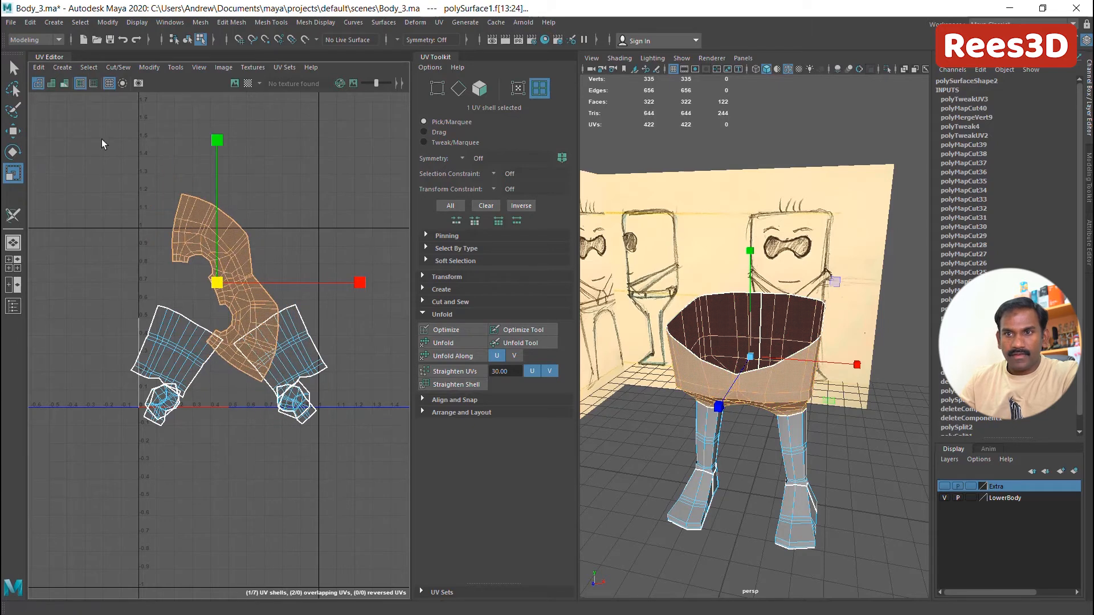
{"action": "left_click", "coordinate": [12, 151]}
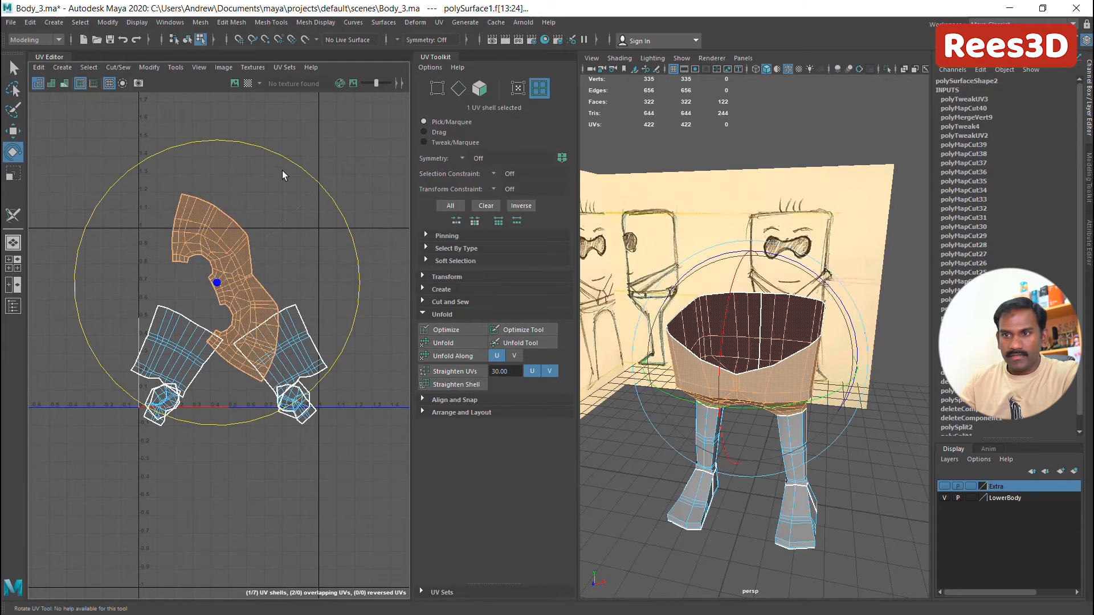
{"action": "left_click_drag", "start_coordinate": [282, 170], "coordinate": [186, 193]}
{"action": "left_click", "coordinate": [13, 173]}
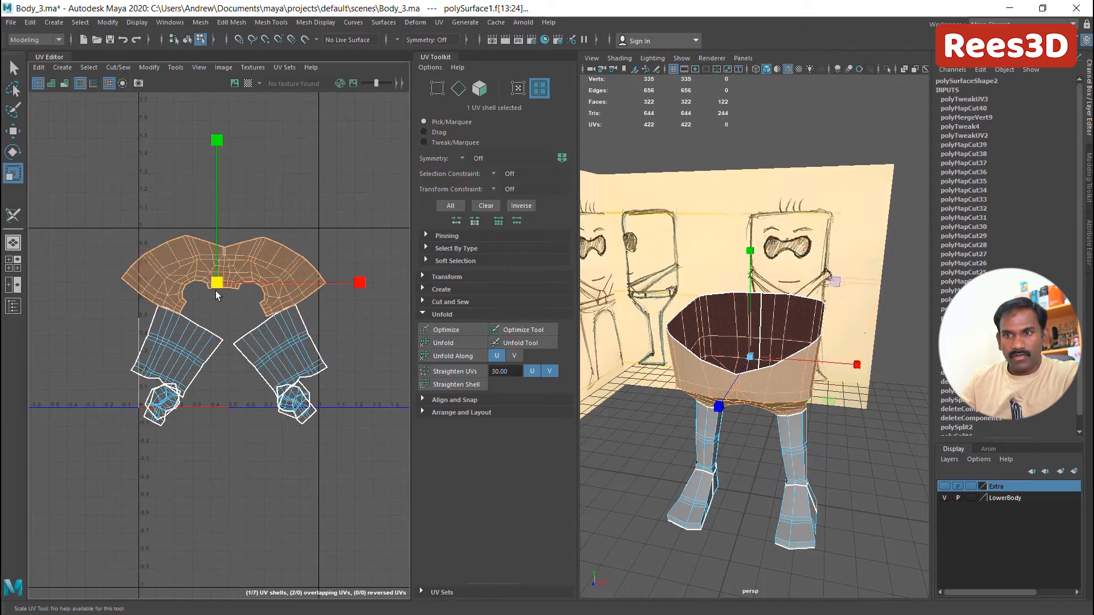
{"action": "mouse_move", "coordinate": [217, 285]}
{"action": "left_mouse_down"}
{"action": "mouse_move", "coordinate": [199, 304]}
{"action": "mouse_move", "coordinate": [224, 270]}
{"action": "left_mouse_up"}
{"action": "left_click", "coordinate": [13, 132]}
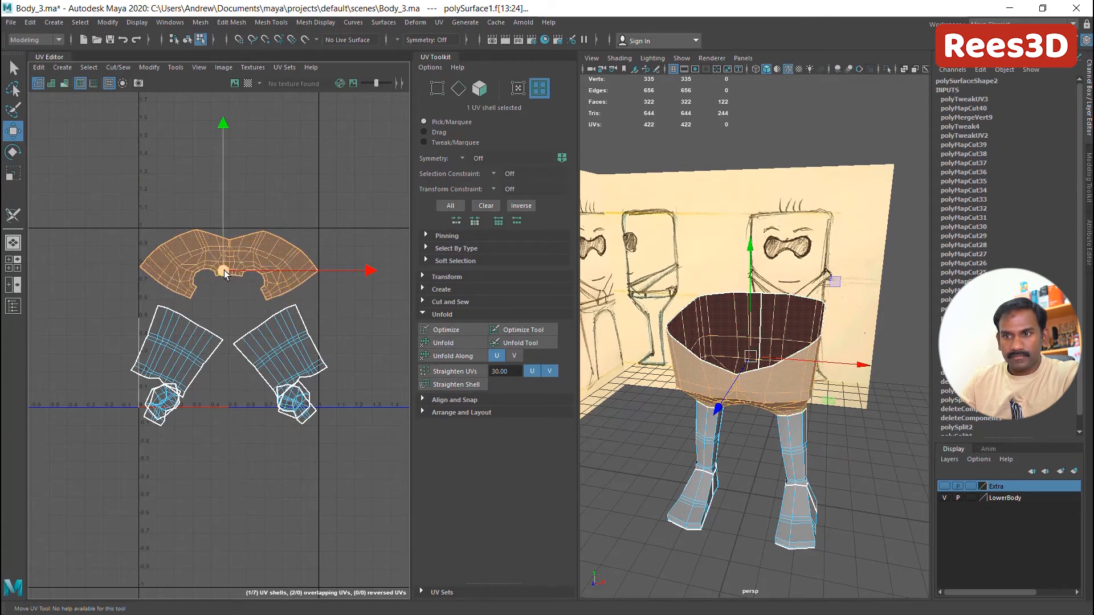
Hide the UV Toolkit and widen the UV Editor
{"action": "scroll", "coordinate": [256, 274], "scroll_direction": "up", "scroll_amount": 4}
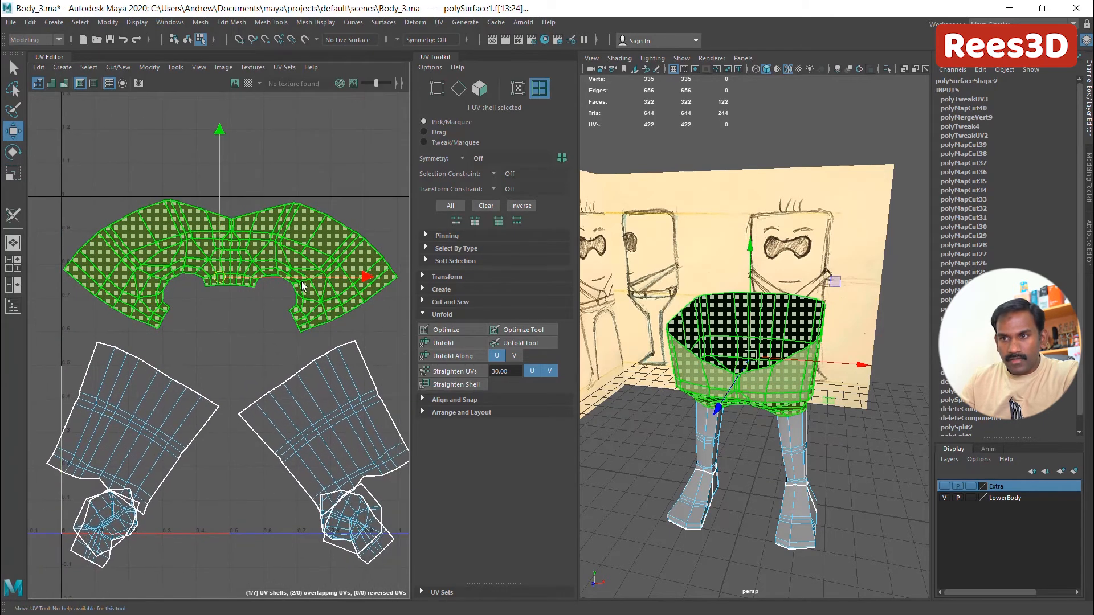
{"action": "left_click", "coordinate": [447, 56]}
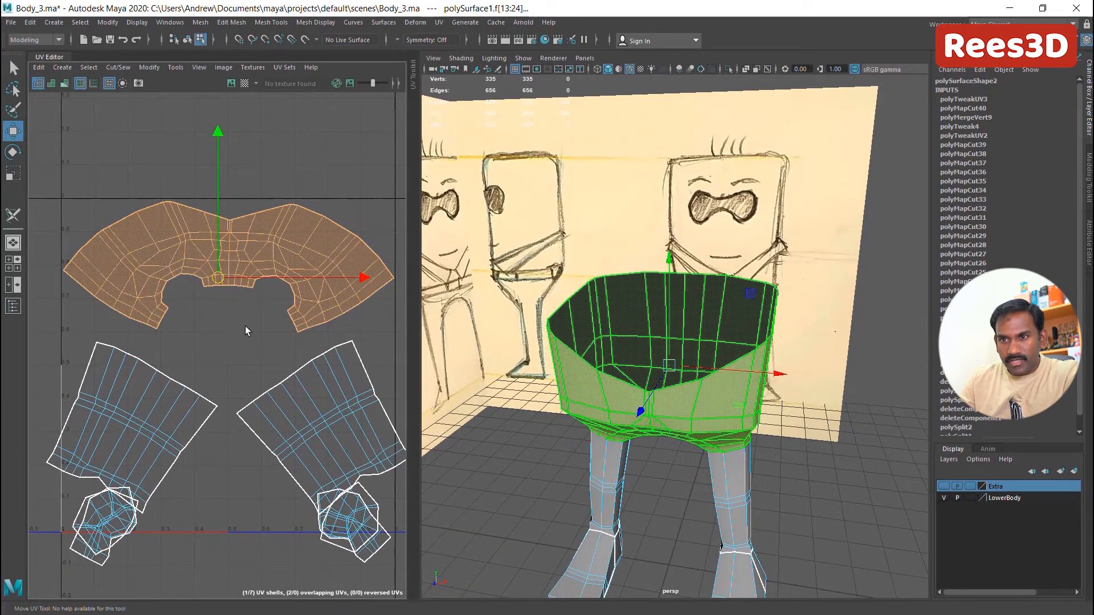
{"action": "left_click_drag", "start_coordinate": [407, 293], "coordinate": [627, 293]}
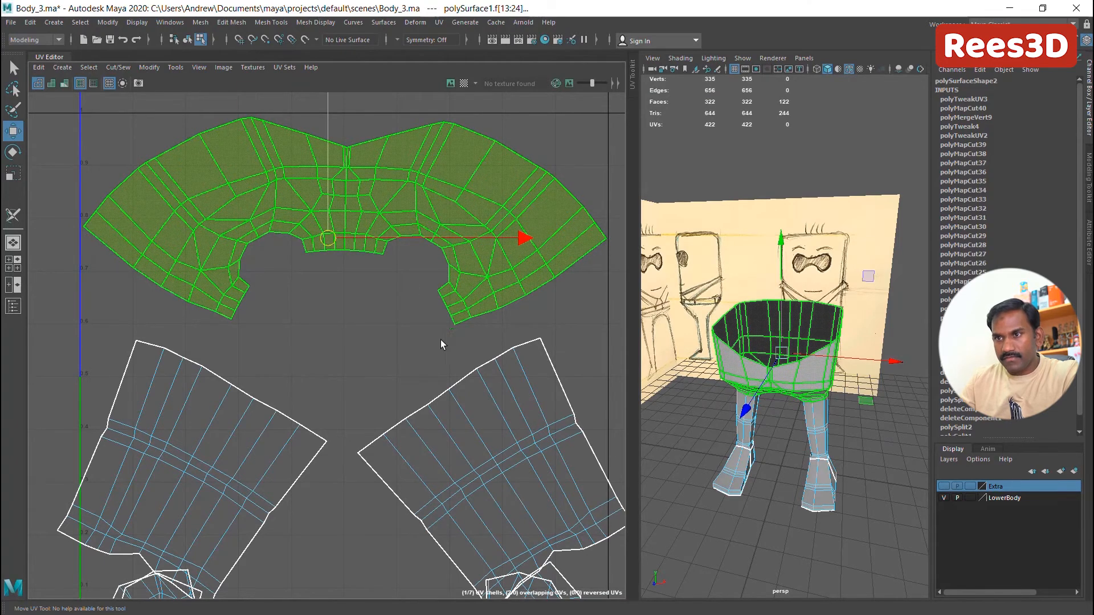
Rotate the left leg's UV shell upright and move it up inside the UV tile, clear of the foot shells
{"action": "right_click_drag", "start_coordinate": [440, 339], "coordinate": [329, 357], "text": "alt"}
{"action": "middle_click_drag", "start_coordinate": [348, 369], "coordinate": [352, 260], "text": "alt"}
{"action": "right_click_drag", "start_coordinate": [342, 285], "coordinate": [228, 325], "text": "alt"}
{"action": "middle_click_drag", "start_coordinate": [342, 339], "coordinate": [324, 310], "text": "alt"}
{"action": "left_click", "coordinate": [215, 312]}
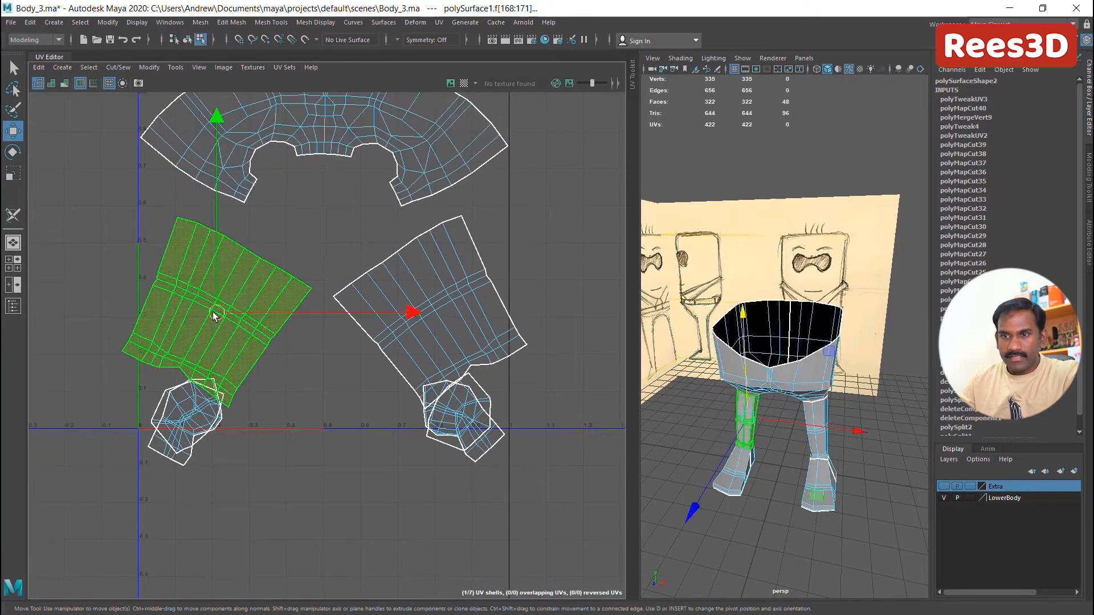
{"action": "key", "text": "e"}
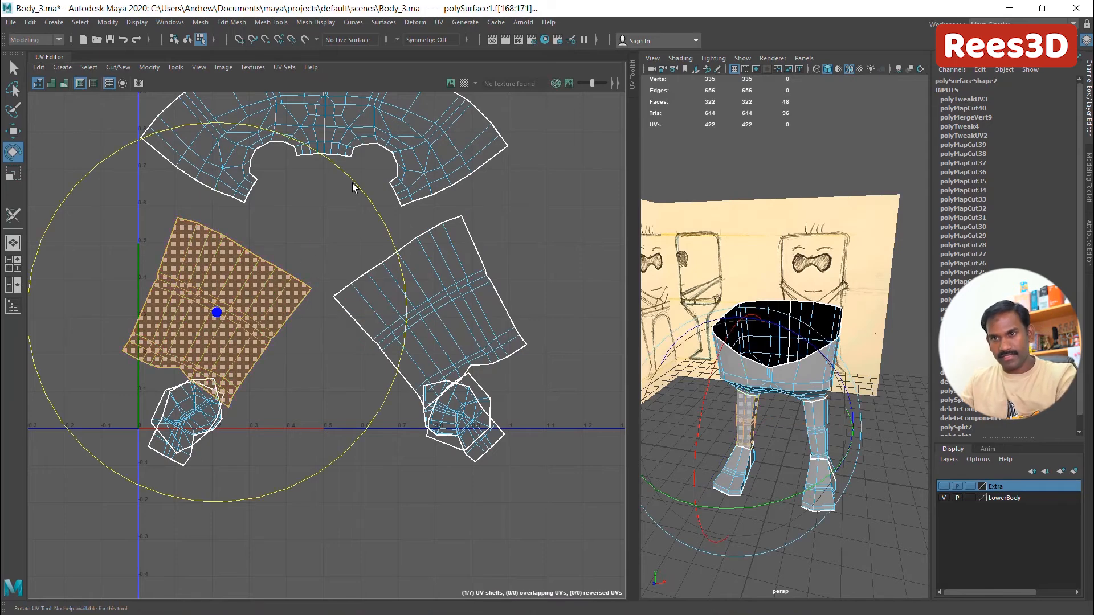
{"action": "left_click_drag", "start_coordinate": [353, 182], "coordinate": [274, 143]}
{"action": "key", "text": "w"}
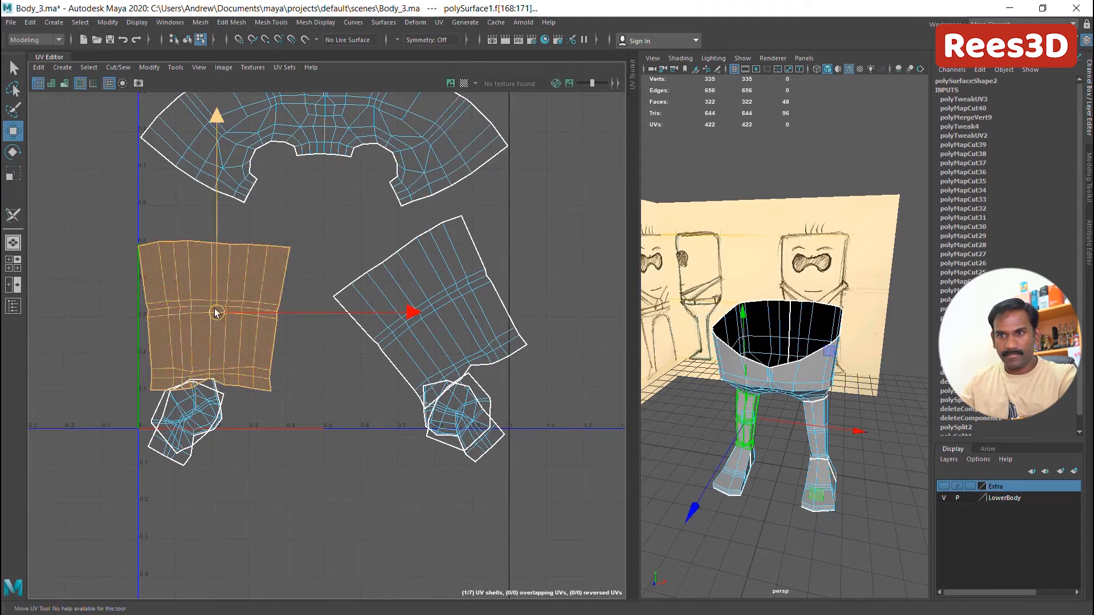
{"action": "left_click_drag", "start_coordinate": [214, 312], "coordinate": [232, 295]}
Rotate the right leg's UV shell upright, place it below the torso shell and level the left leg shell with it
{"action": "left_click", "coordinate": [467, 330]}
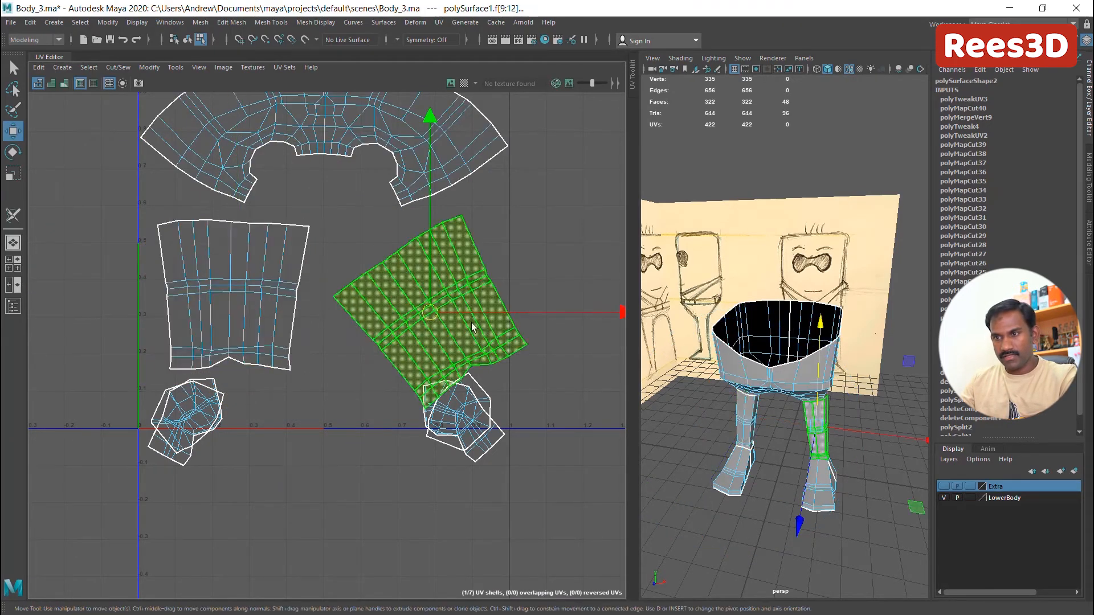
{"action": "key", "text": "e"}
{"action": "left_click_drag", "start_coordinate": [541, 162], "coordinate": [584, 251]}
{"action": "key", "text": "w"}
{"action": "left_click_drag", "start_coordinate": [435, 329], "coordinate": [422, 284]}
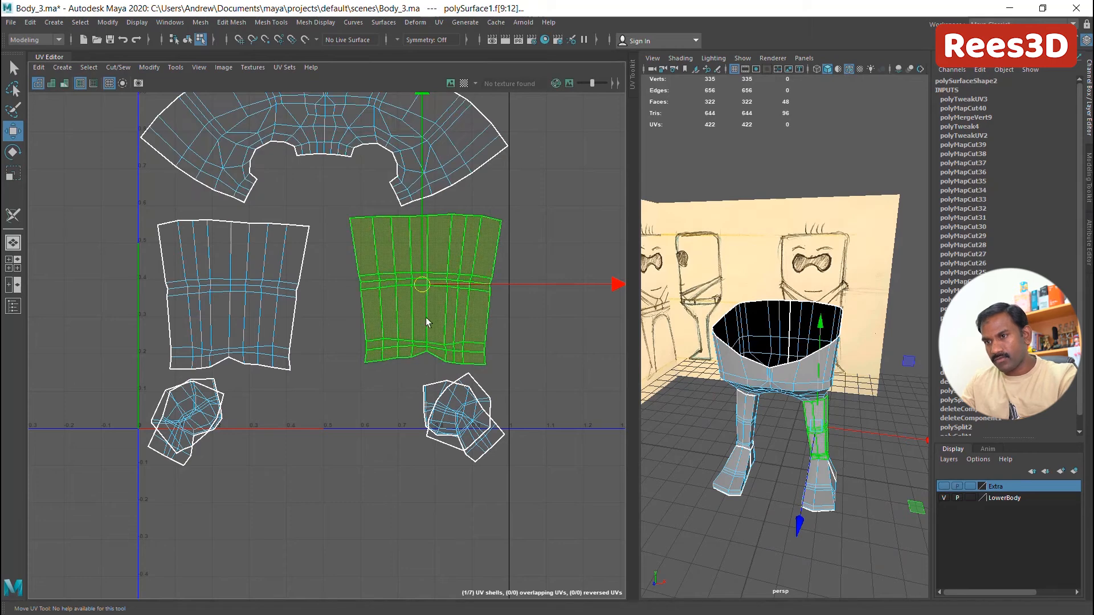
{"action": "left_click", "coordinate": [233, 275]}
{"action": "left_click_drag", "start_coordinate": [227, 293], "coordinate": [226, 290]}
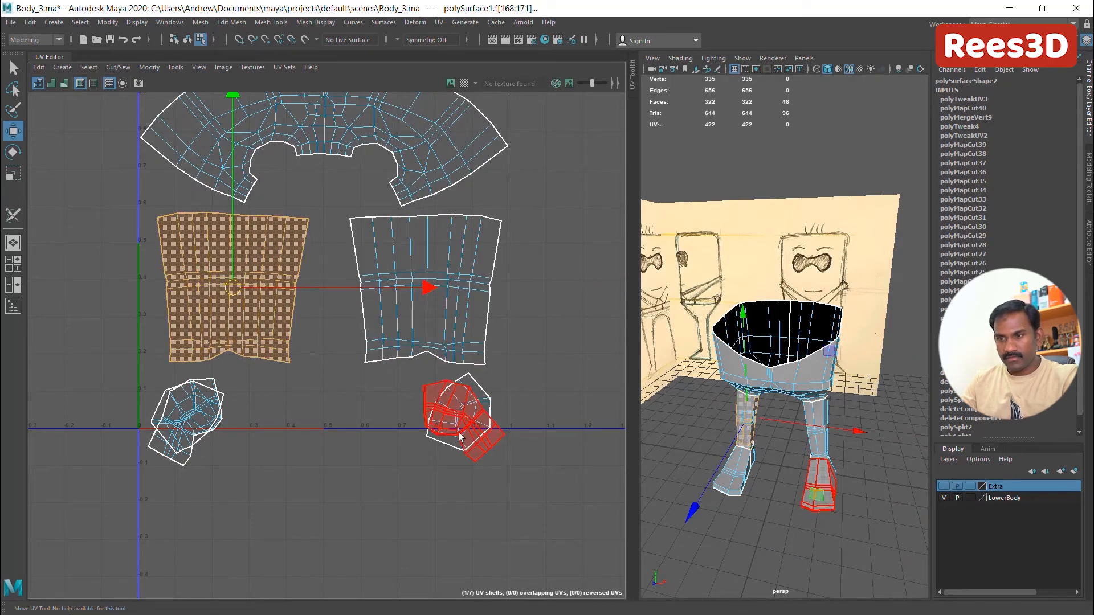
Separate the small heel shell from the right foot shell, then rotate the foot shell sideways and place it beneath the right leg shell
{"action": "left_click", "coordinate": [459, 413]}
{"action": "left_click_drag", "start_coordinate": [455, 412], "coordinate": [336, 385]}
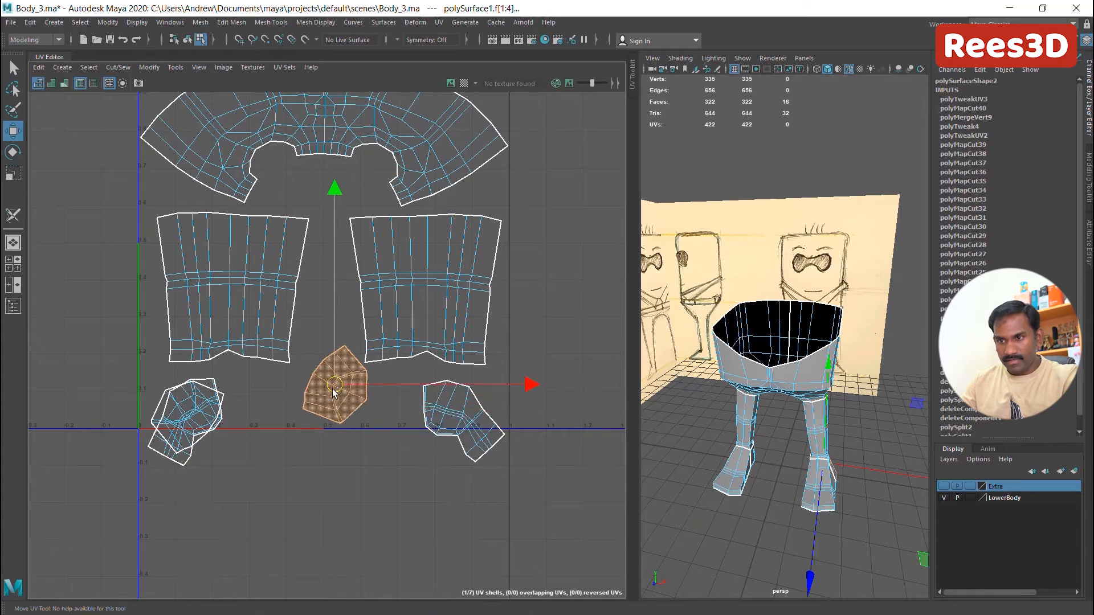
{"action": "left_click", "coordinate": [447, 429]}
{"action": "left_click_drag", "start_coordinate": [453, 427], "coordinate": [445, 412]}
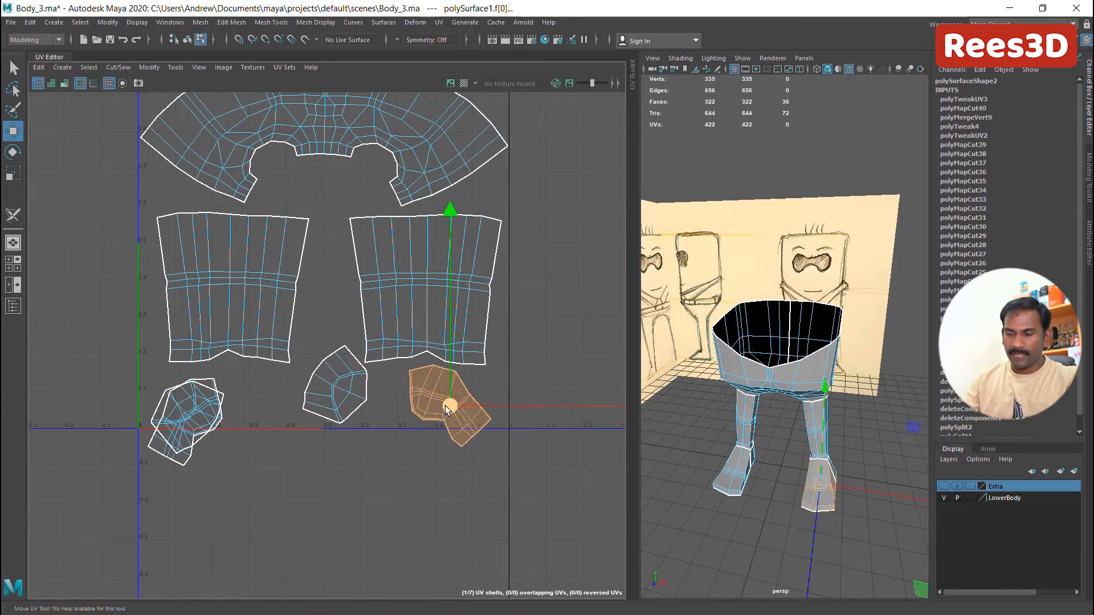
{"action": "key", "text": "e"}
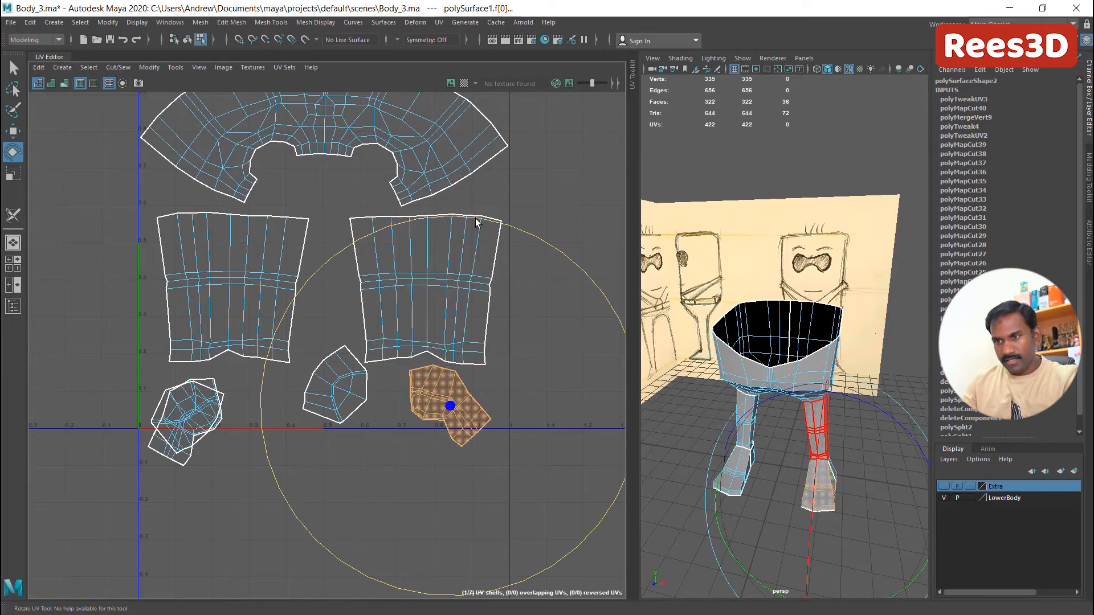
{"action": "left_click_drag", "start_coordinate": [478, 222], "coordinate": [306, 204]}
{"action": "key", "text": "w"}
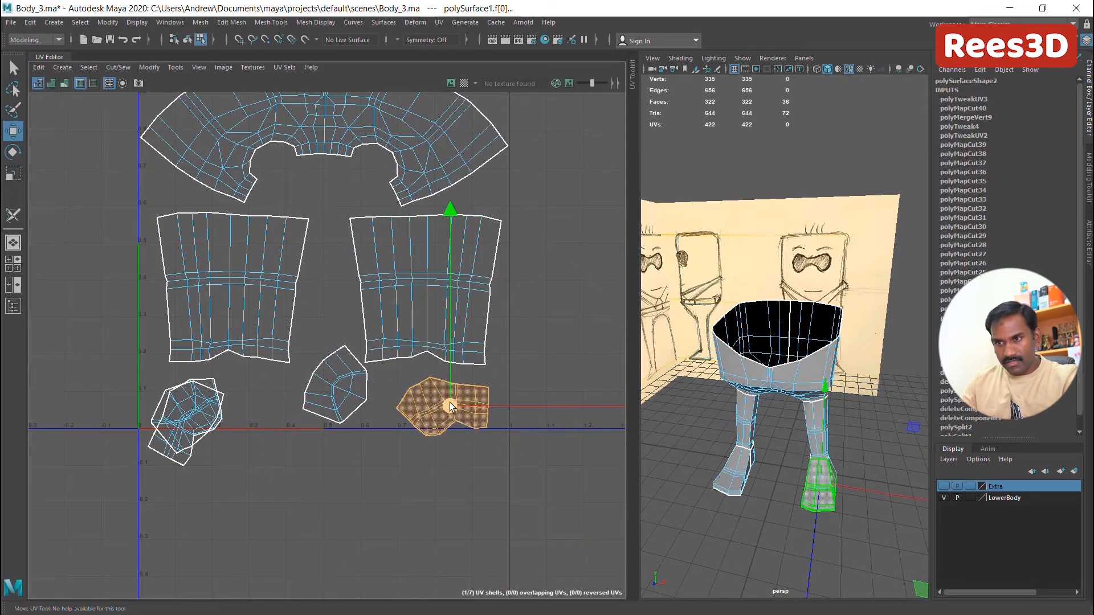
{"action": "left_click_drag", "start_coordinate": [450, 406], "coordinate": [462, 397]}
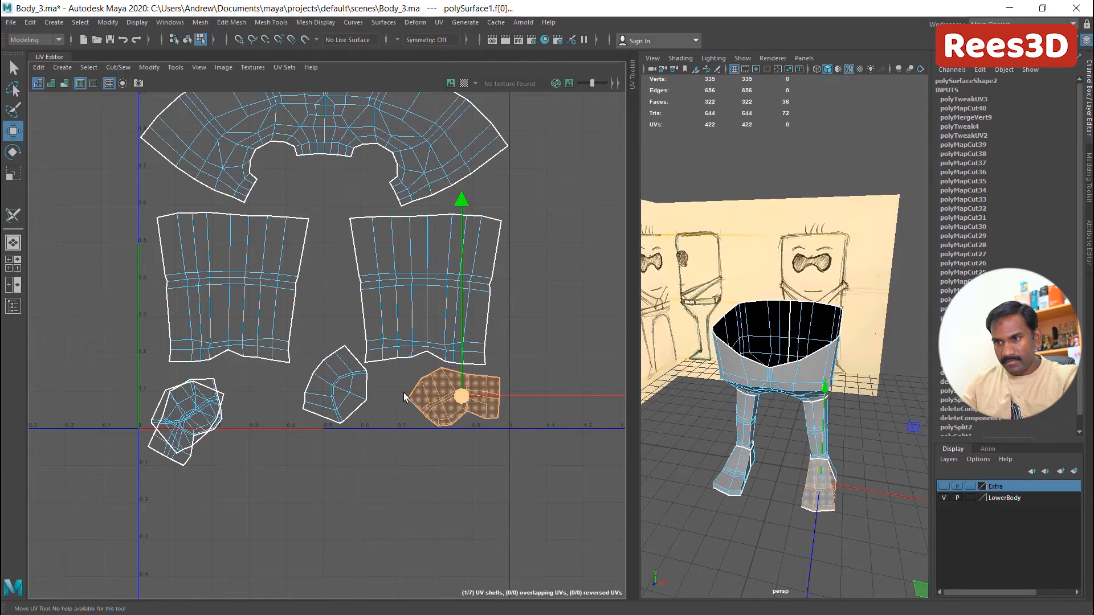
Rotate the separated small heel shell level and place it beside the right foot shell
{"action": "left_click", "coordinate": [356, 389]}
{"action": "left_click_drag", "start_coordinate": [348, 387], "coordinate": [373, 404]}
{"action": "key", "text": "e"}
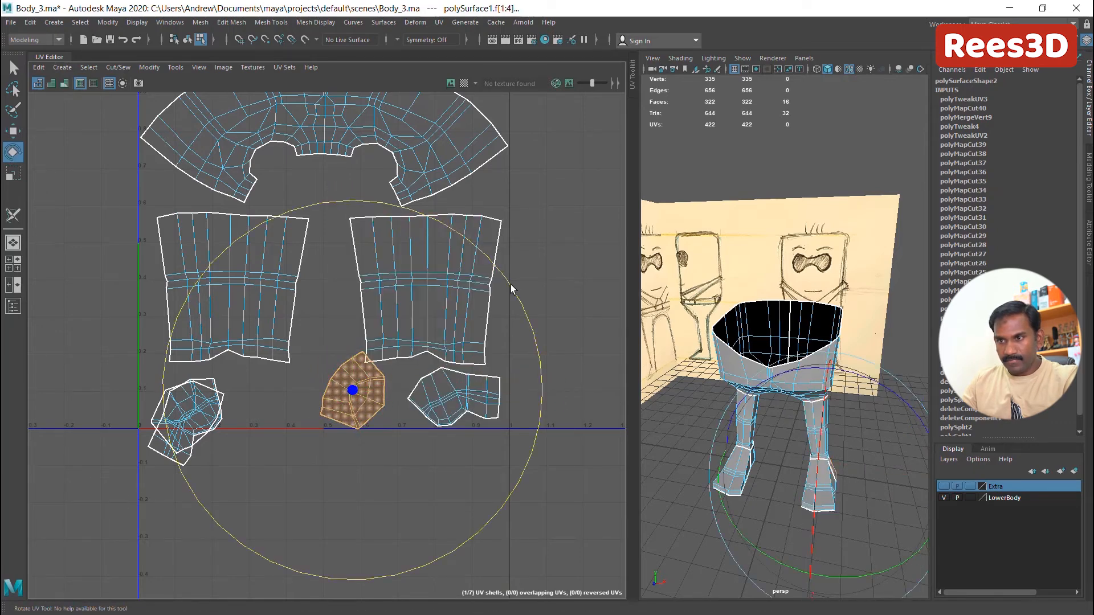
{"action": "left_click_drag", "start_coordinate": [510, 285], "coordinate": [434, 444]}
{"action": "key", "text": "w"}
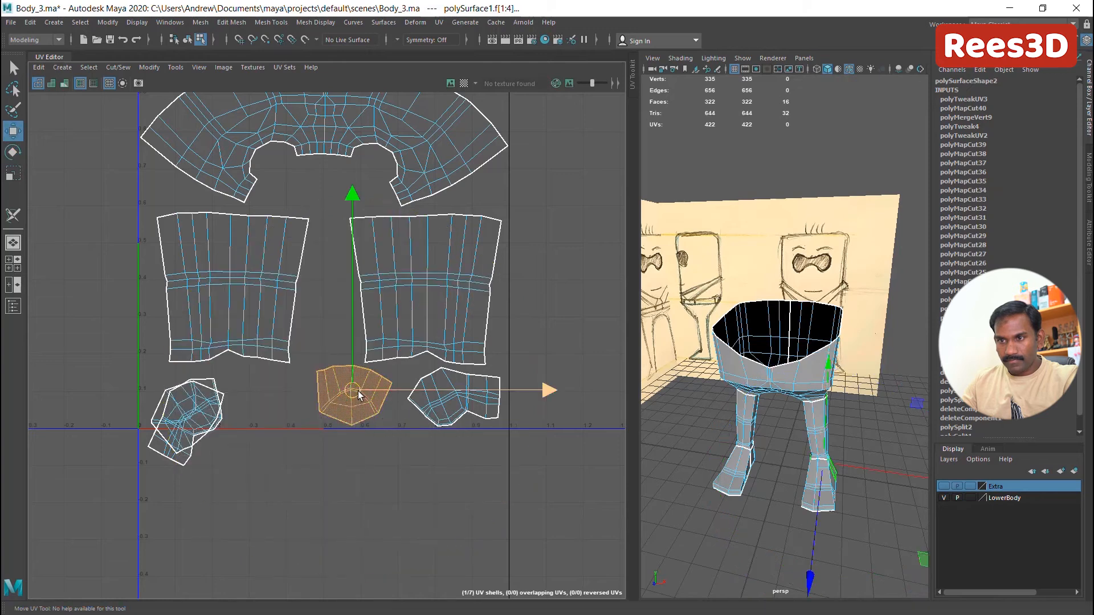
{"action": "left_click_drag", "start_coordinate": [358, 390], "coordinate": [376, 397]}
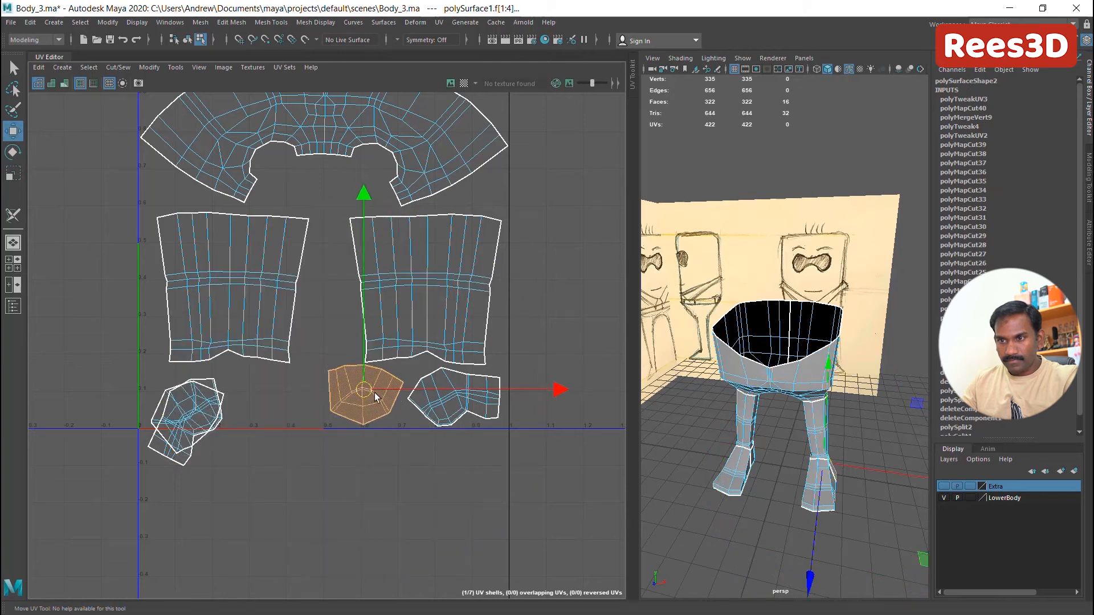
Move the other small heel shell off the left foot shell, rotate it level and line it up with its counterpart
{"action": "left_click", "coordinate": [187, 417]}
{"action": "left_click_drag", "start_coordinate": [236, 413], "coordinate": [321, 412]}
{"action": "key", "text": "e"}
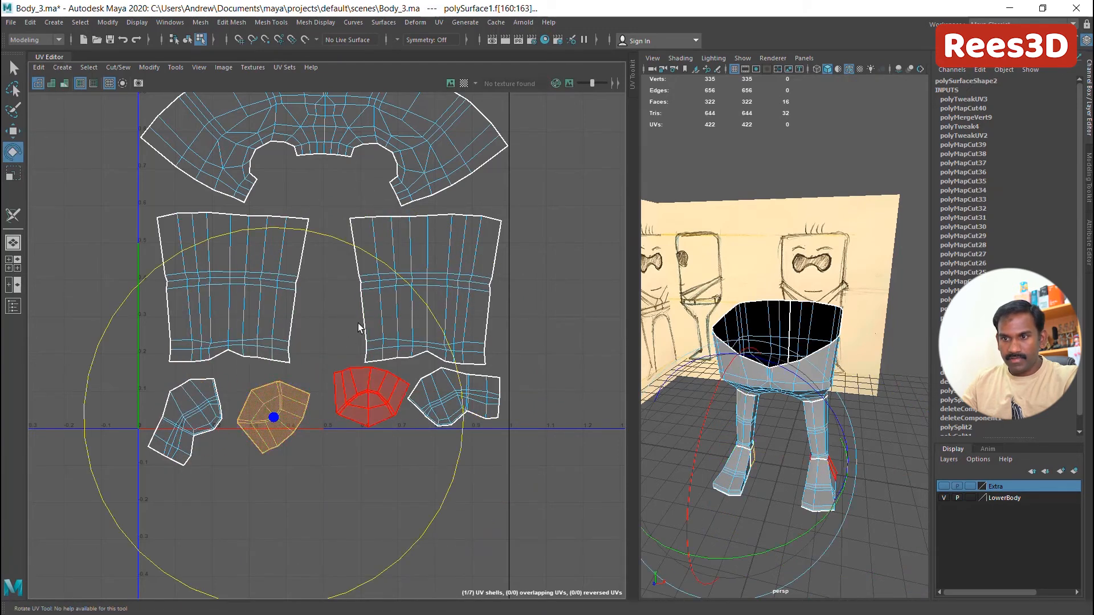
{"action": "left_click_drag", "start_coordinate": [378, 251], "coordinate": [224, 515]}
{"action": "key", "text": "w"}
{"action": "left_click_drag", "start_coordinate": [266, 412], "coordinate": [278, 393]}
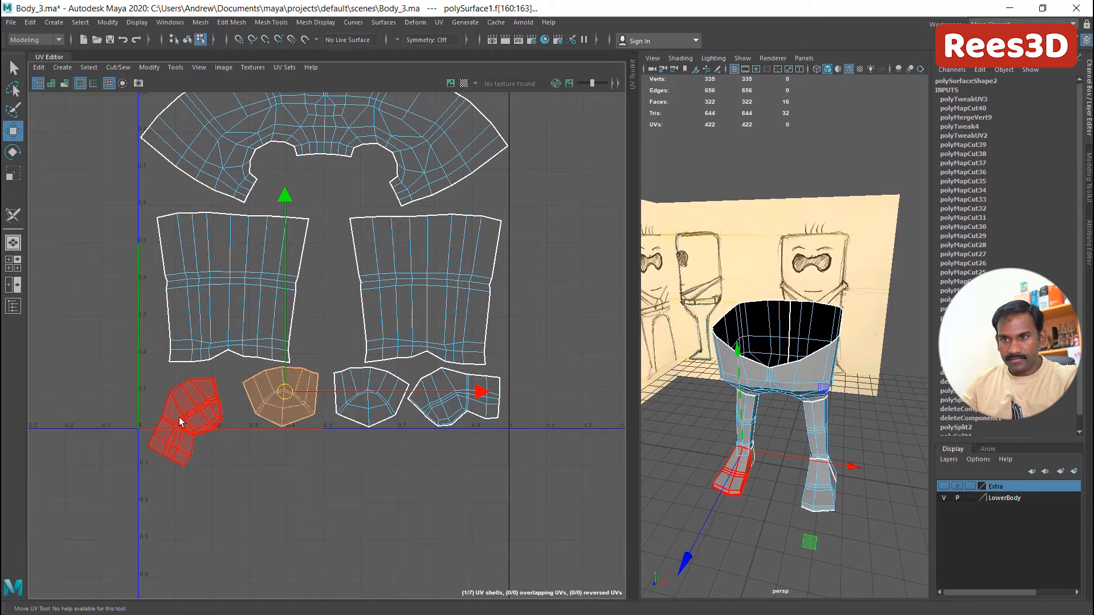
Rotate the left foot's UV shell sideways and place it beneath the left leg shell, inside the UV tile
{"action": "left_click", "coordinate": [192, 429]}
{"action": "key", "text": "e"}
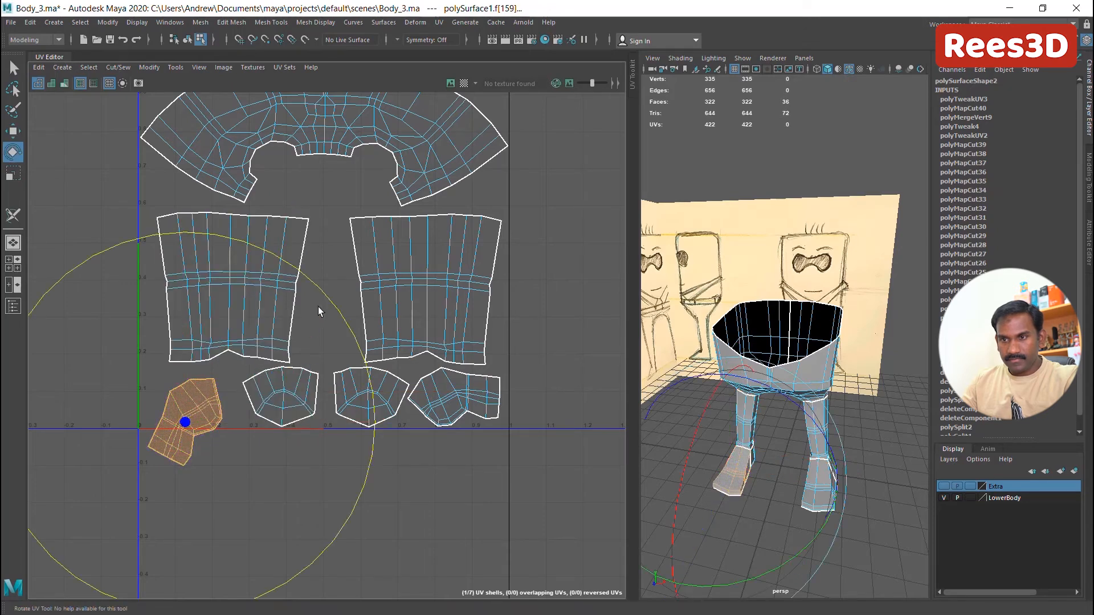
{"action": "left_click_drag", "start_coordinate": [327, 302], "coordinate": [346, 442]}
{"action": "key", "text": "w"}
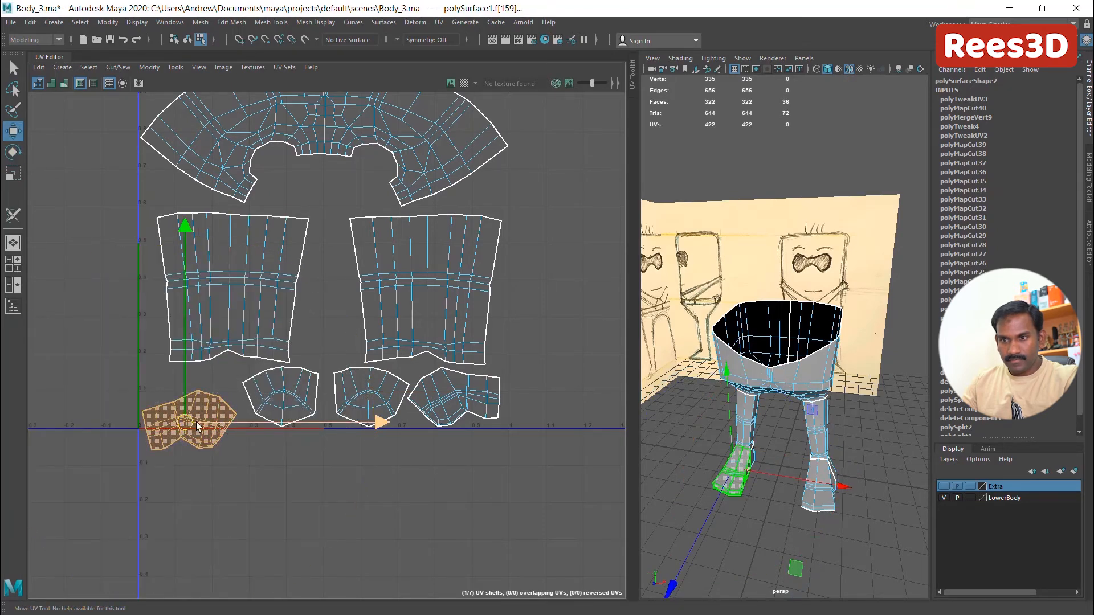
{"action": "left_click_drag", "start_coordinate": [197, 400], "coordinate": [196, 390]}
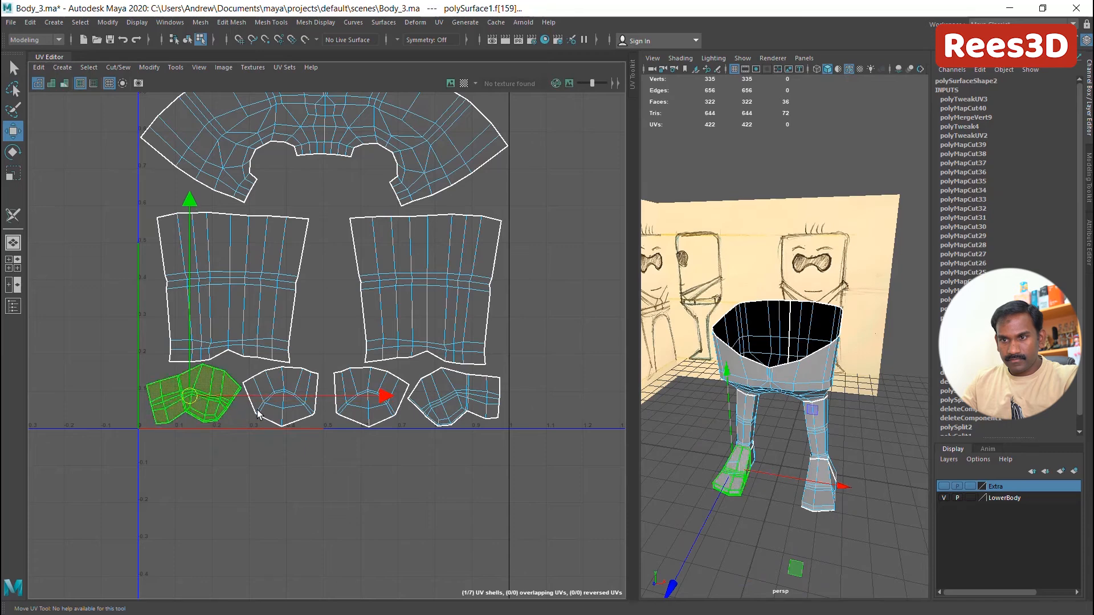
Return the lower body mesh to object mode and select the whole object
{"action": "right_click_drag", "start_coordinate": [425, 295], "coordinate": [337, 300], "text": "alt"}
{"action": "middle_click_drag", "start_coordinate": [337, 301], "coordinate": [301, 376], "text": "alt"}
{"action": "right_click_drag", "start_coordinate": [300, 376], "coordinate": [446, 383], "text": "alt"}
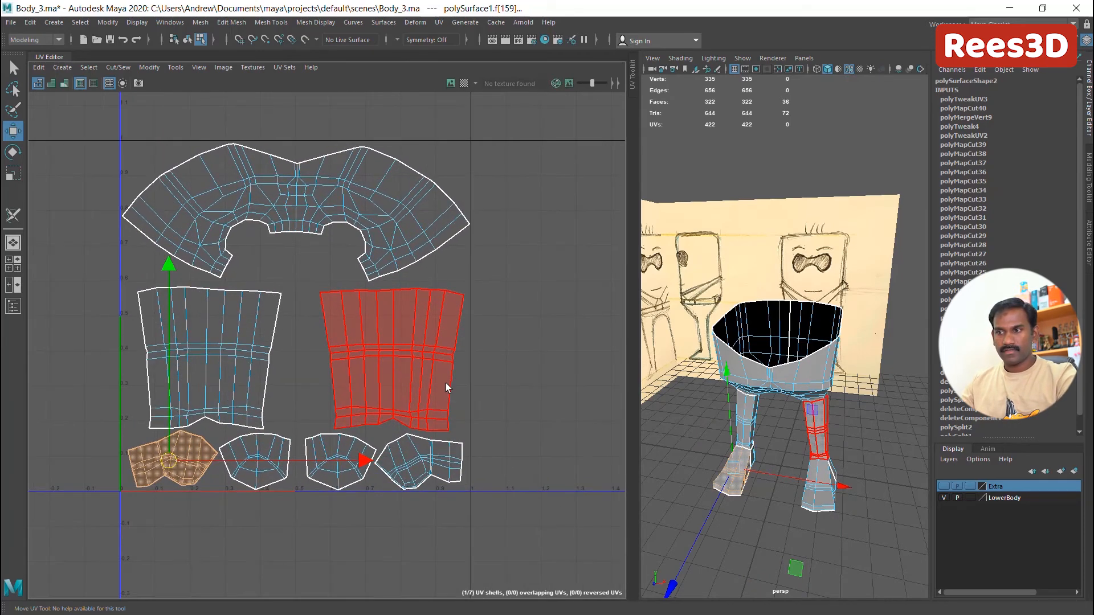
{"action": "left_click_drag", "start_coordinate": [847, 402], "coordinate": [746, 393], "text": "alt"}
{"action": "middle_click_drag", "start_coordinate": [746, 393], "coordinate": [777, 427], "text": "alt"}
{"action": "right_click_drag", "start_coordinate": [777, 427], "coordinate": [815, 429], "text": "alt"}
{"action": "middle_click_drag", "start_coordinate": [816, 428], "coordinate": [807, 393], "text": "alt"}
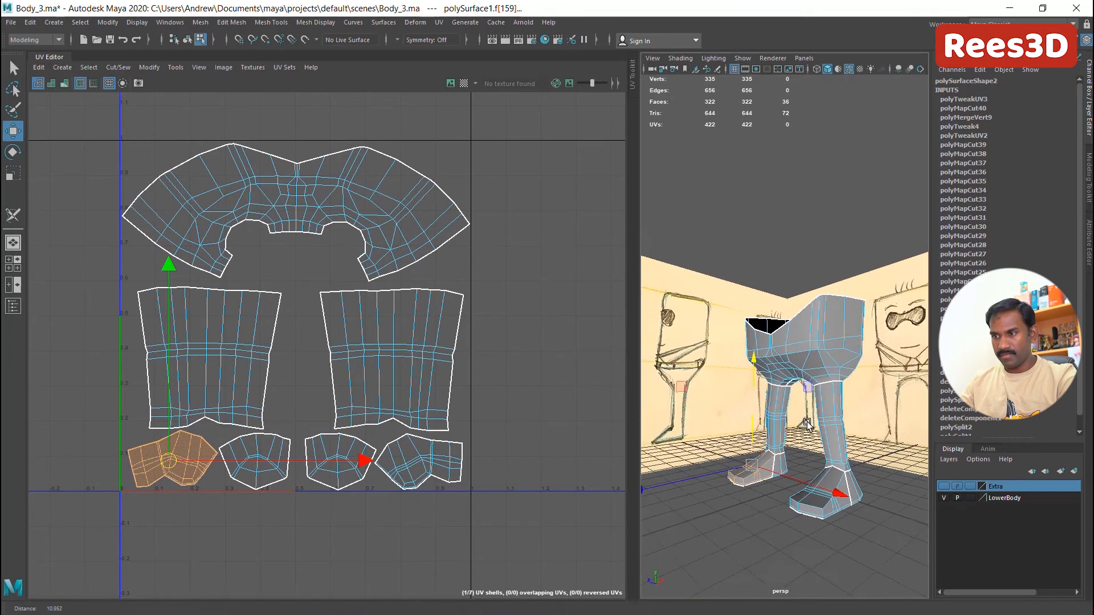
{"action": "left_click_drag", "start_coordinate": [806, 393], "coordinate": [812, 370], "text": "alt"}
{"action": "right_click_drag", "start_coordinate": [801, 290], "coordinate": [804, 357]}
{"action": "left_click", "coordinate": [798, 363]}
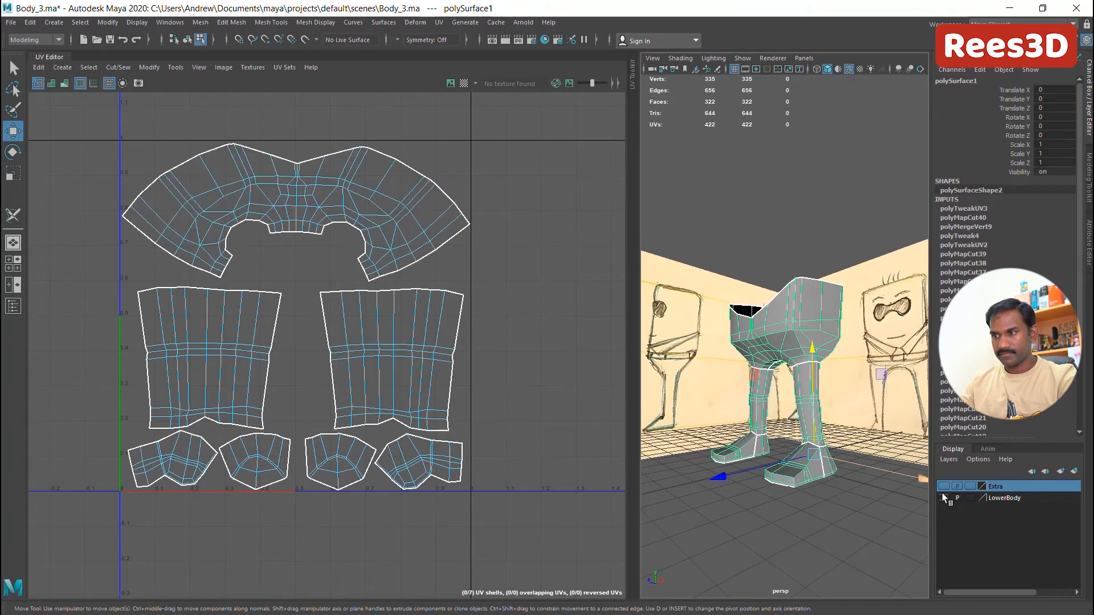
Deselect the lower body and make the Extra layer visible to show the whole character
{"action": "left_click", "coordinate": [764, 505]}
{"action": "left_click_drag", "start_coordinate": [786, 404], "coordinate": [795, 342], "text": "alt"}
{"action": "left_click", "coordinate": [795, 342]}
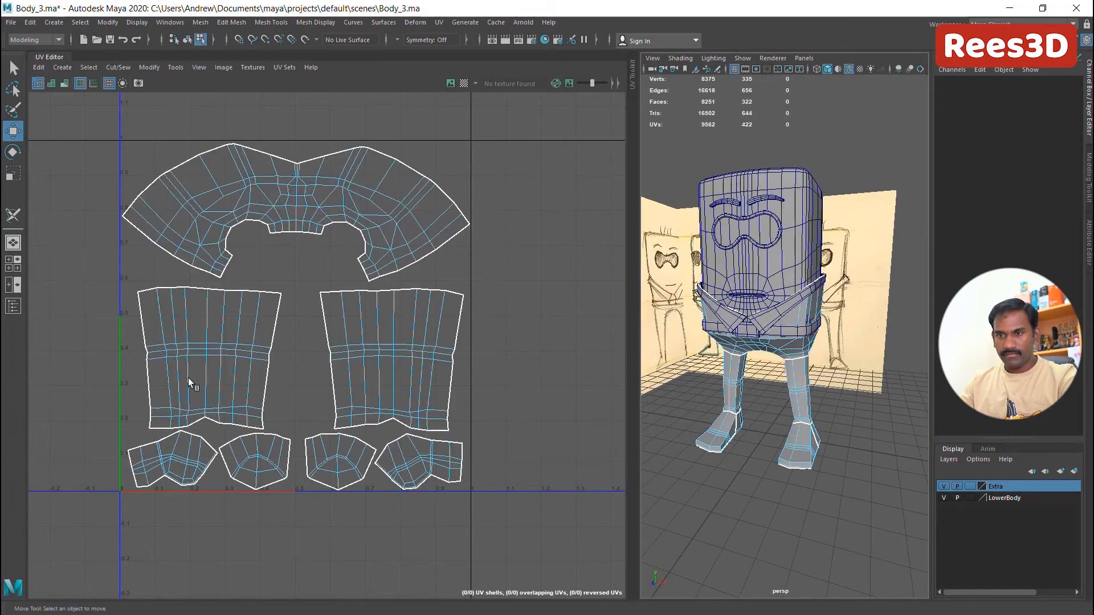
Inspect the head's UV layout with the character seen from the front, then clear the selection
{"action": "left_click", "coordinate": [791, 202]}
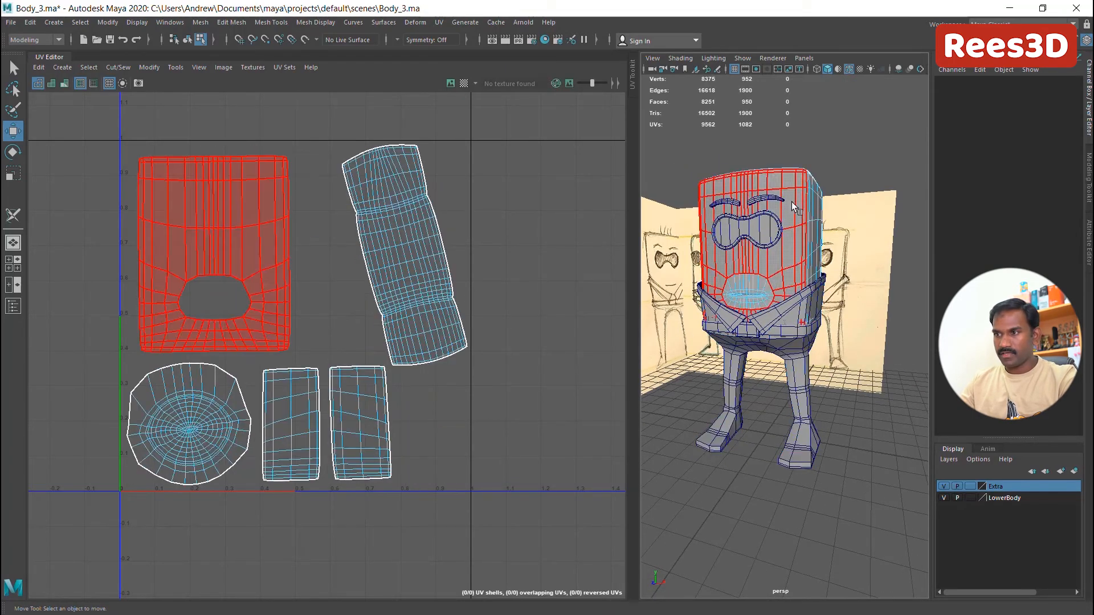
{"action": "left_click_drag", "start_coordinate": [802, 265], "coordinate": [826, 322], "text": "alt"}
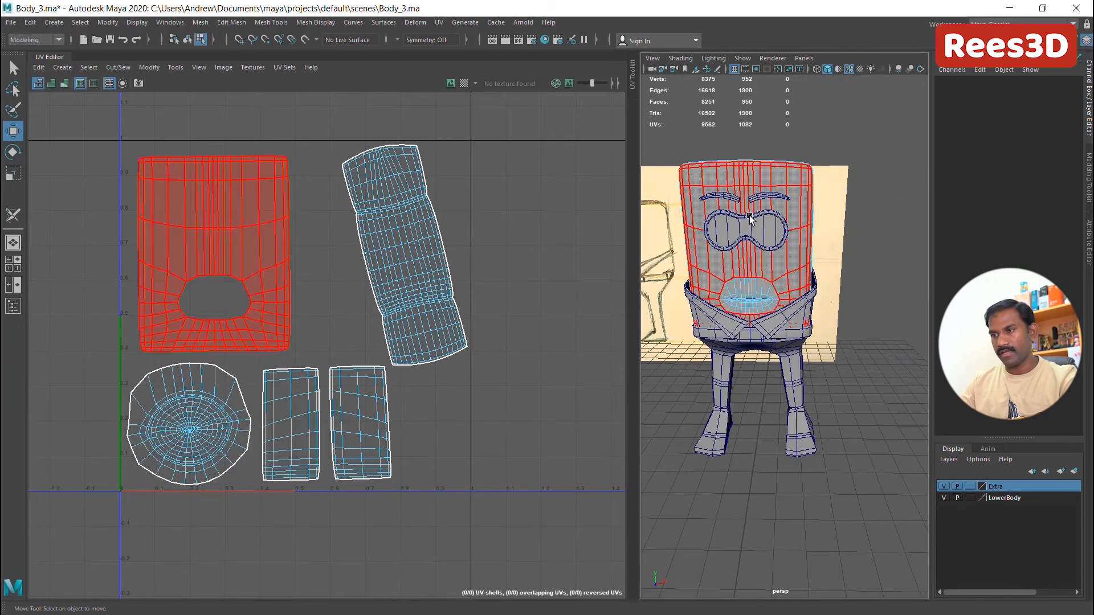
{"action": "right_click_drag", "start_coordinate": [786, 255], "coordinate": [783, 231]}
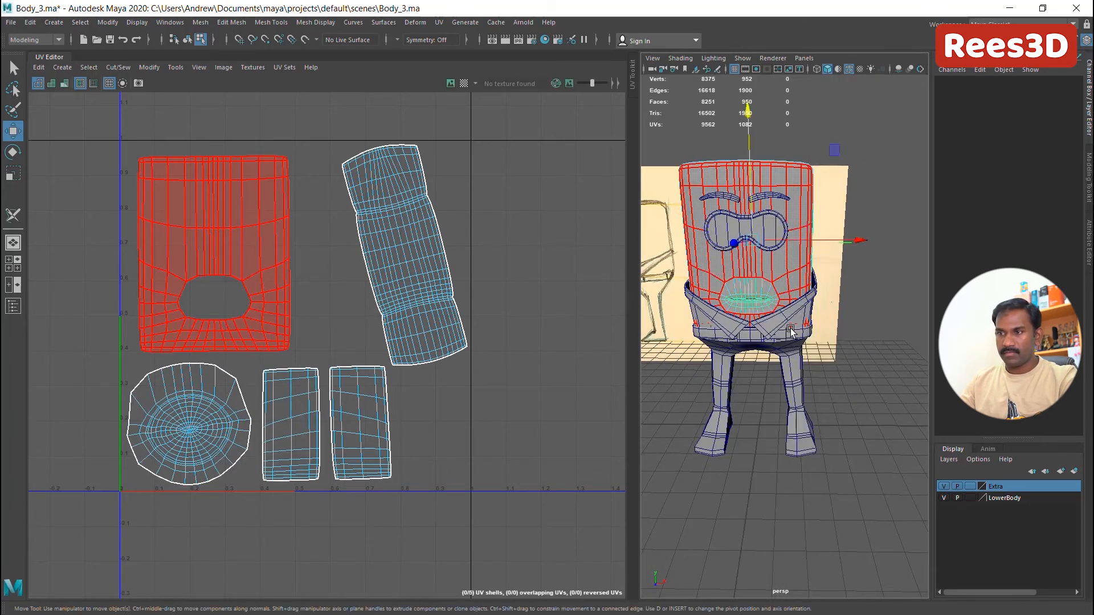
{"action": "left_click", "coordinate": [852, 337]}
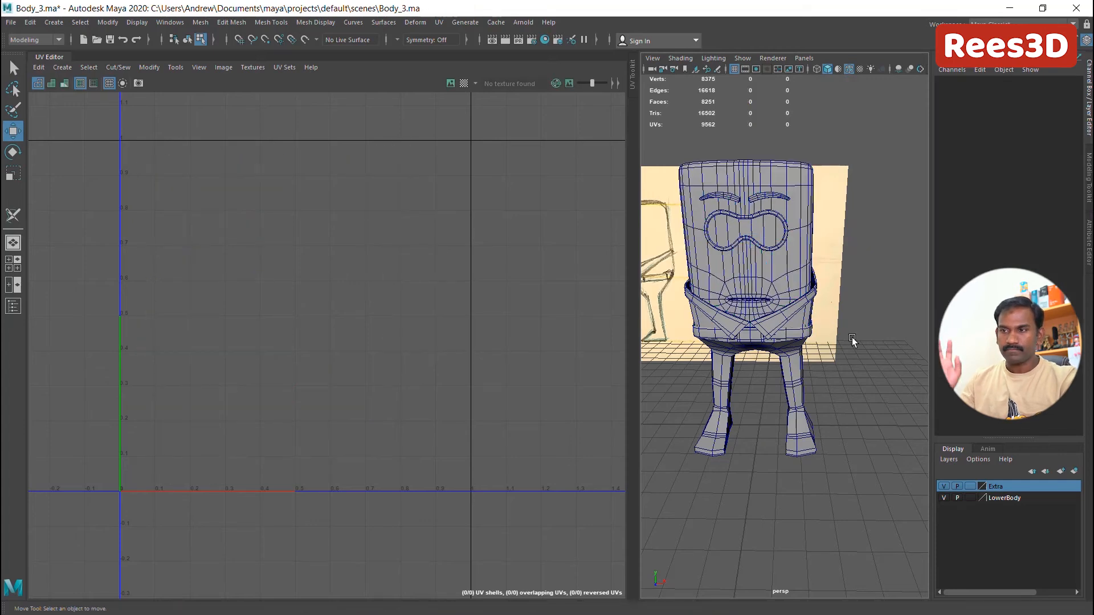